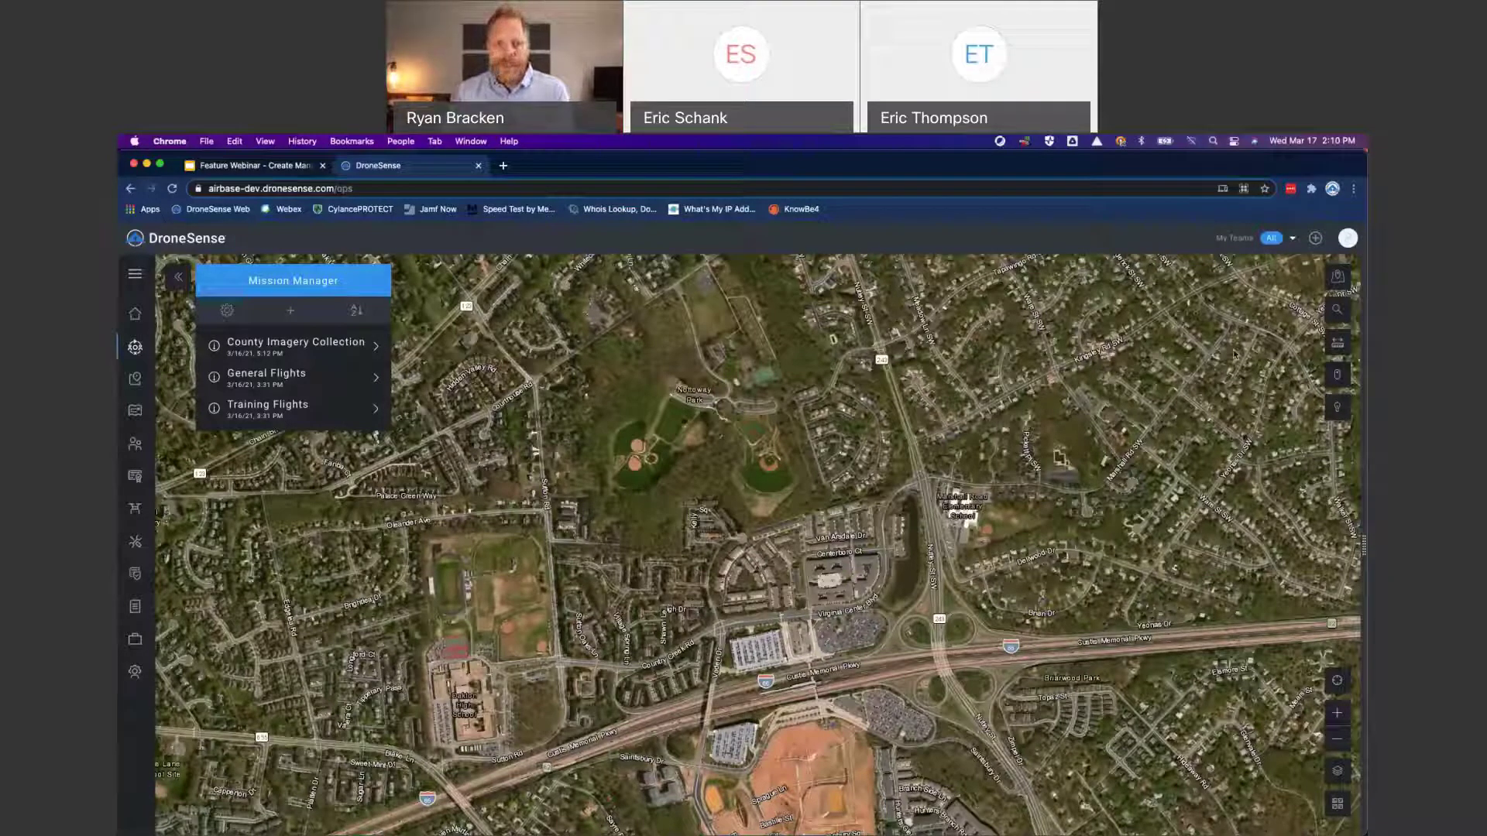
Step: Open the list of org feature layers in the Map Layer Manager
{"action": "left_click", "coordinate": [1335, 277]}
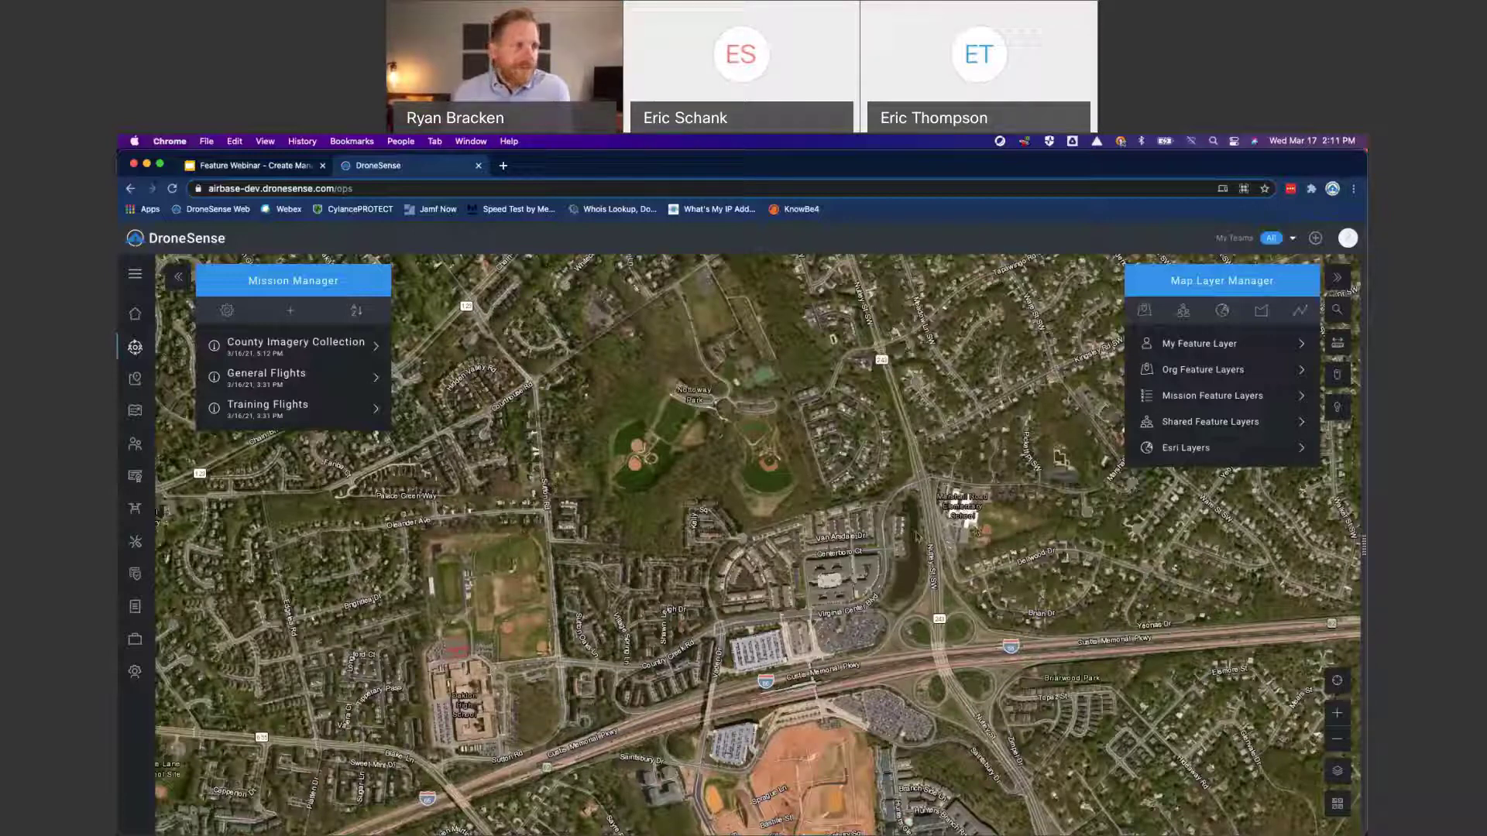
{"action": "scroll", "coordinate": [933, 533], "scroll_direction": "up", "scroll_amount": 3}
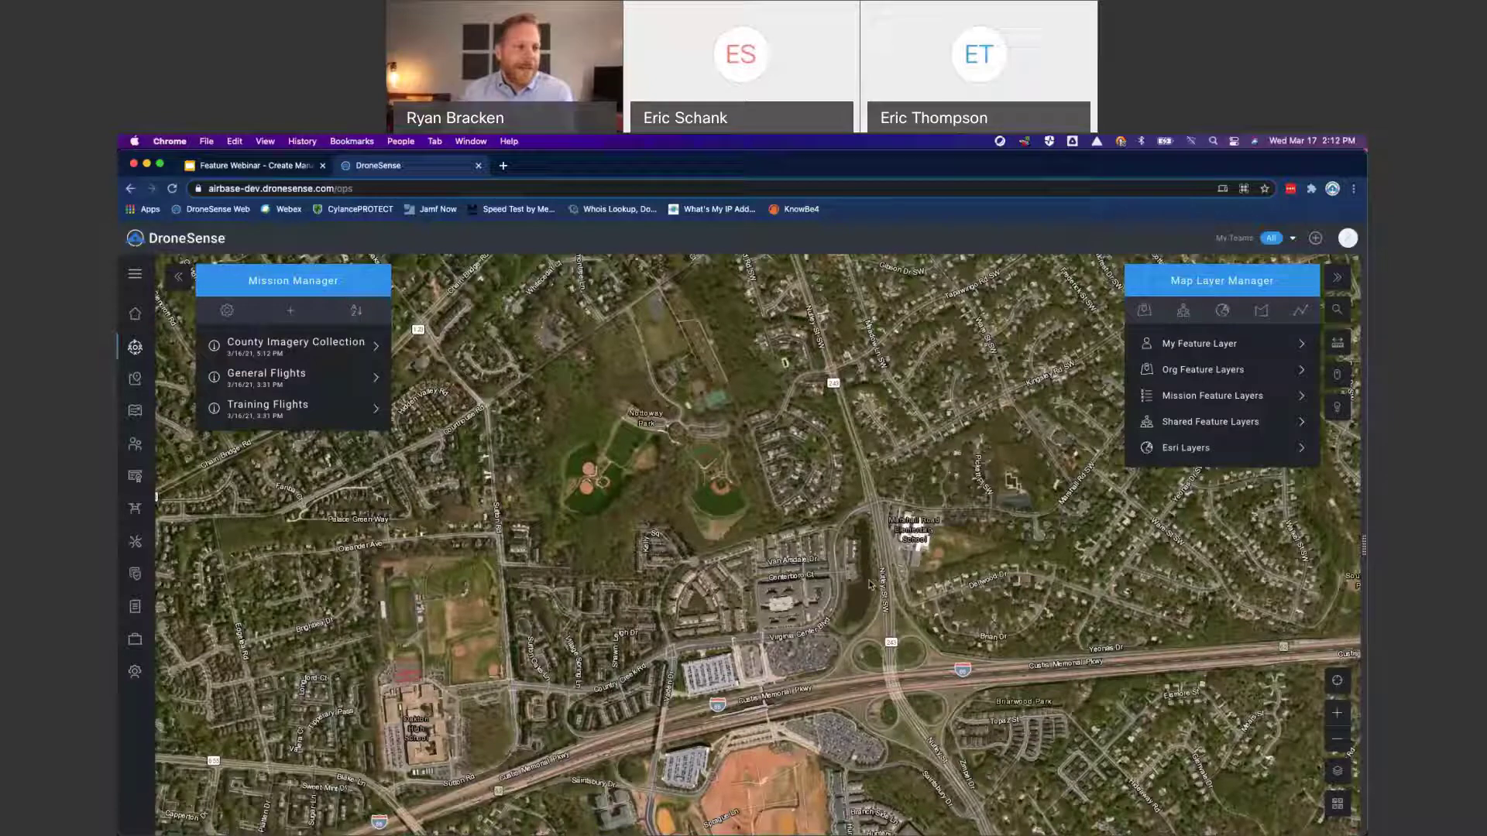
{"action": "scroll", "coordinate": [864, 581], "scroll_direction": "up", "scroll_amount": 2}
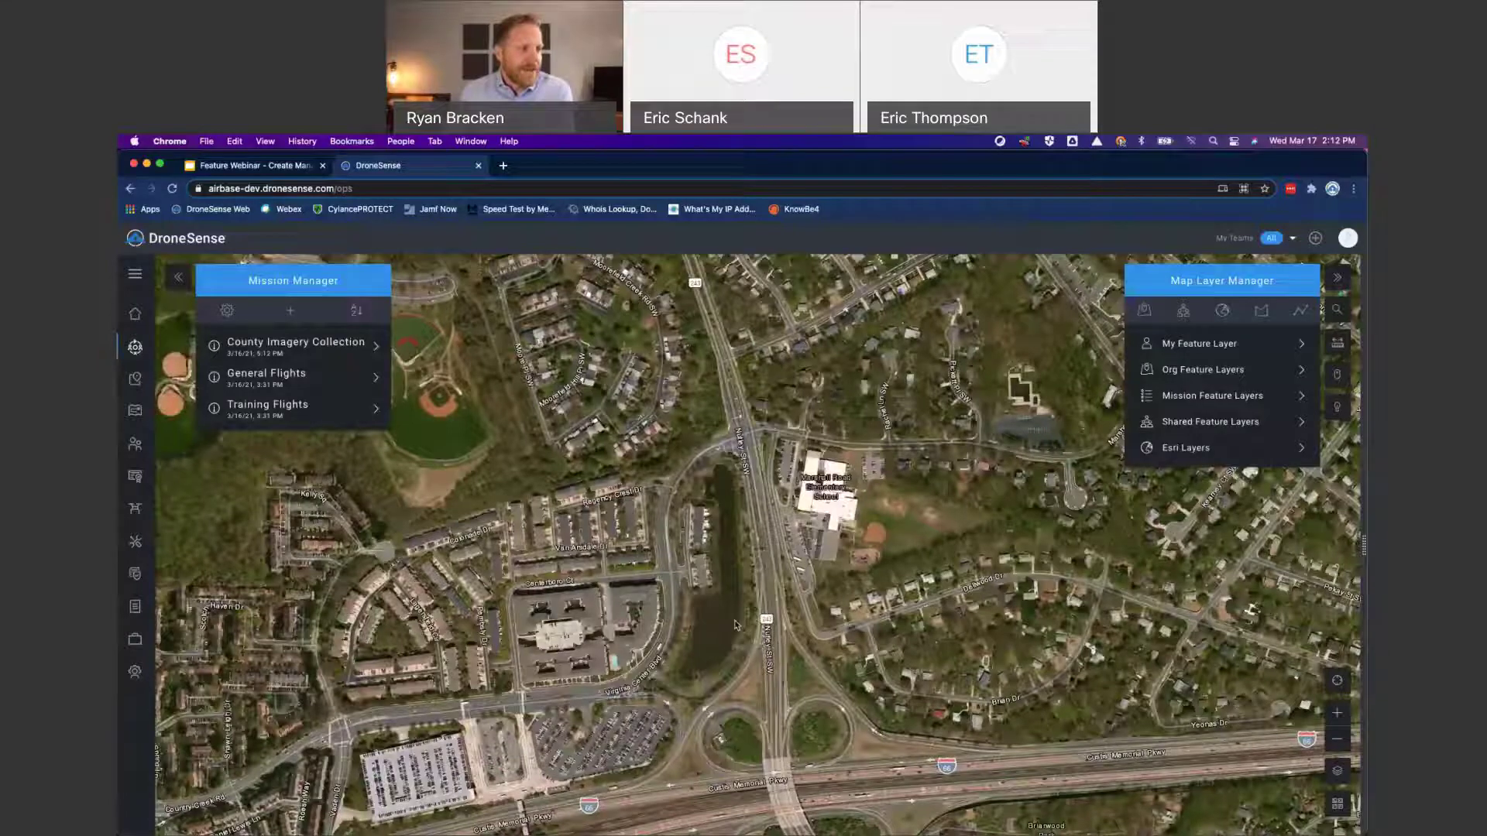
{"action": "left_click_drag", "start_coordinate": [735, 621], "coordinate": [749, 638]}
{"action": "scroll", "coordinate": [758, 628], "scroll_direction": "up", "scroll_amount": 2}
{"action": "scroll", "coordinate": [759, 629], "scroll_direction": "down", "scroll_amount": 2}
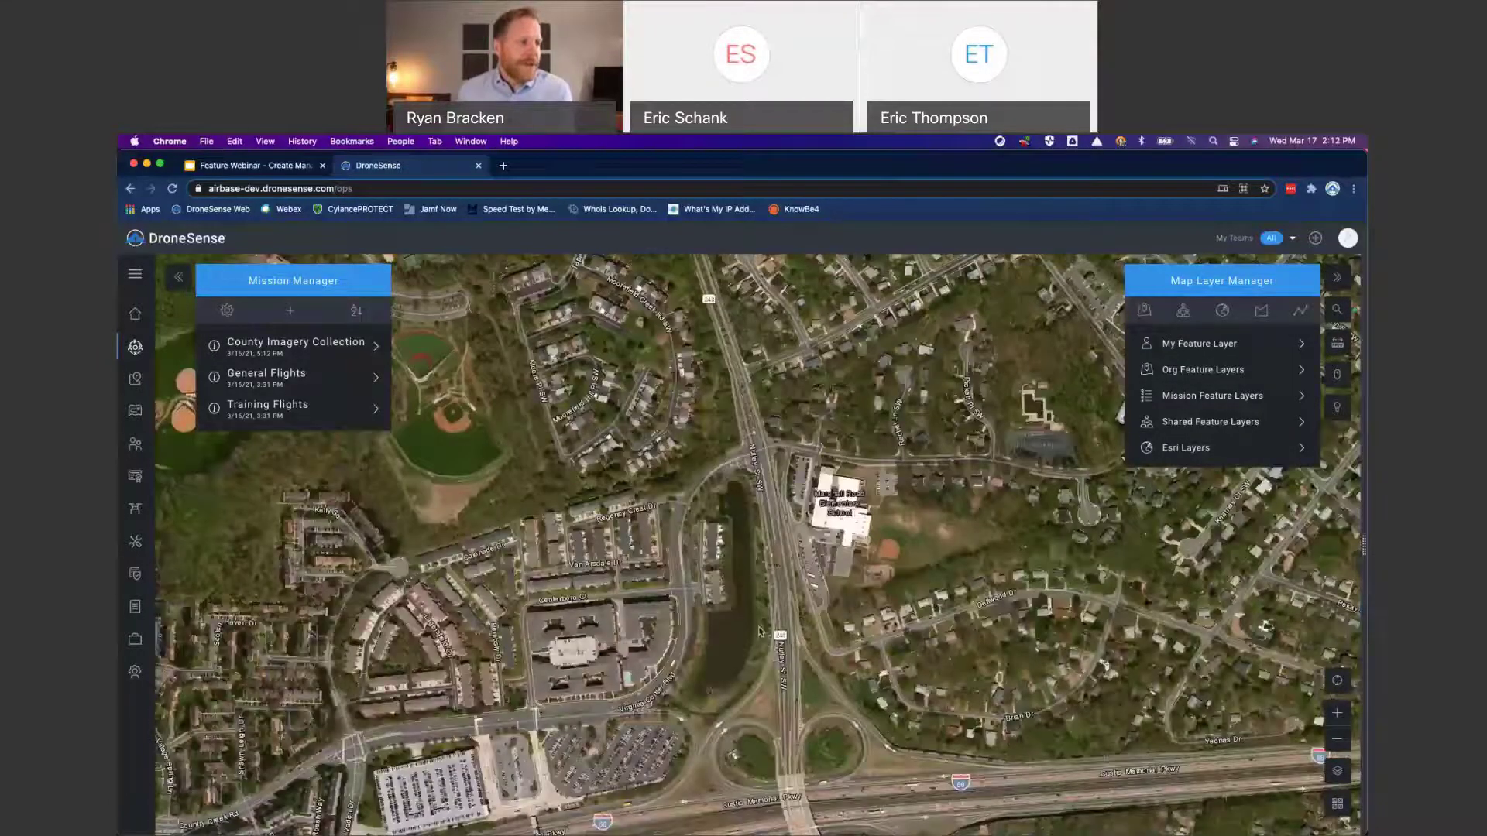
{"action": "scroll", "coordinate": [760, 631], "scroll_direction": "up", "scroll_amount": 2}
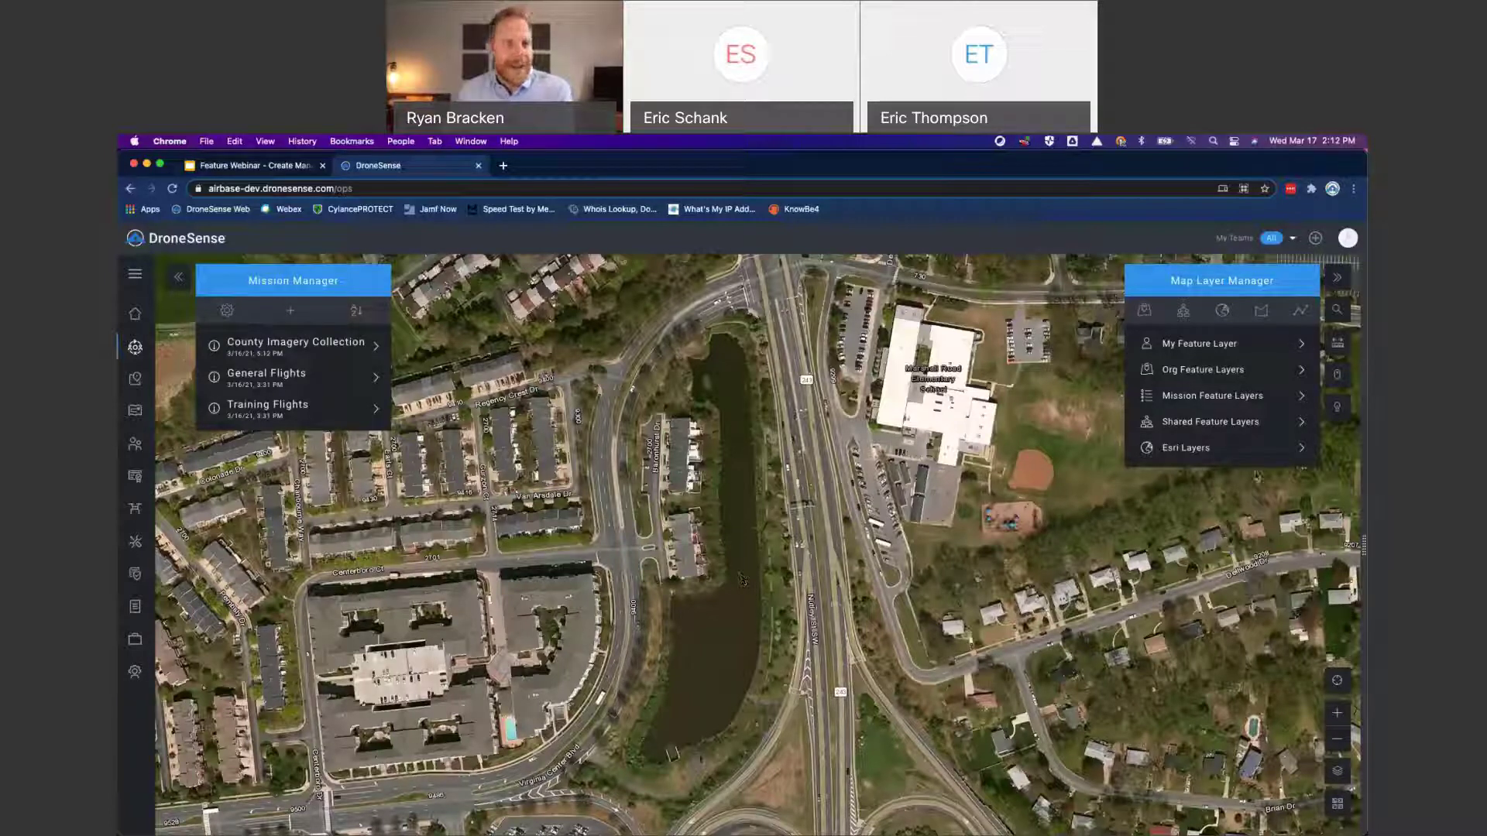
{"action": "left_click", "coordinate": [1208, 371]}
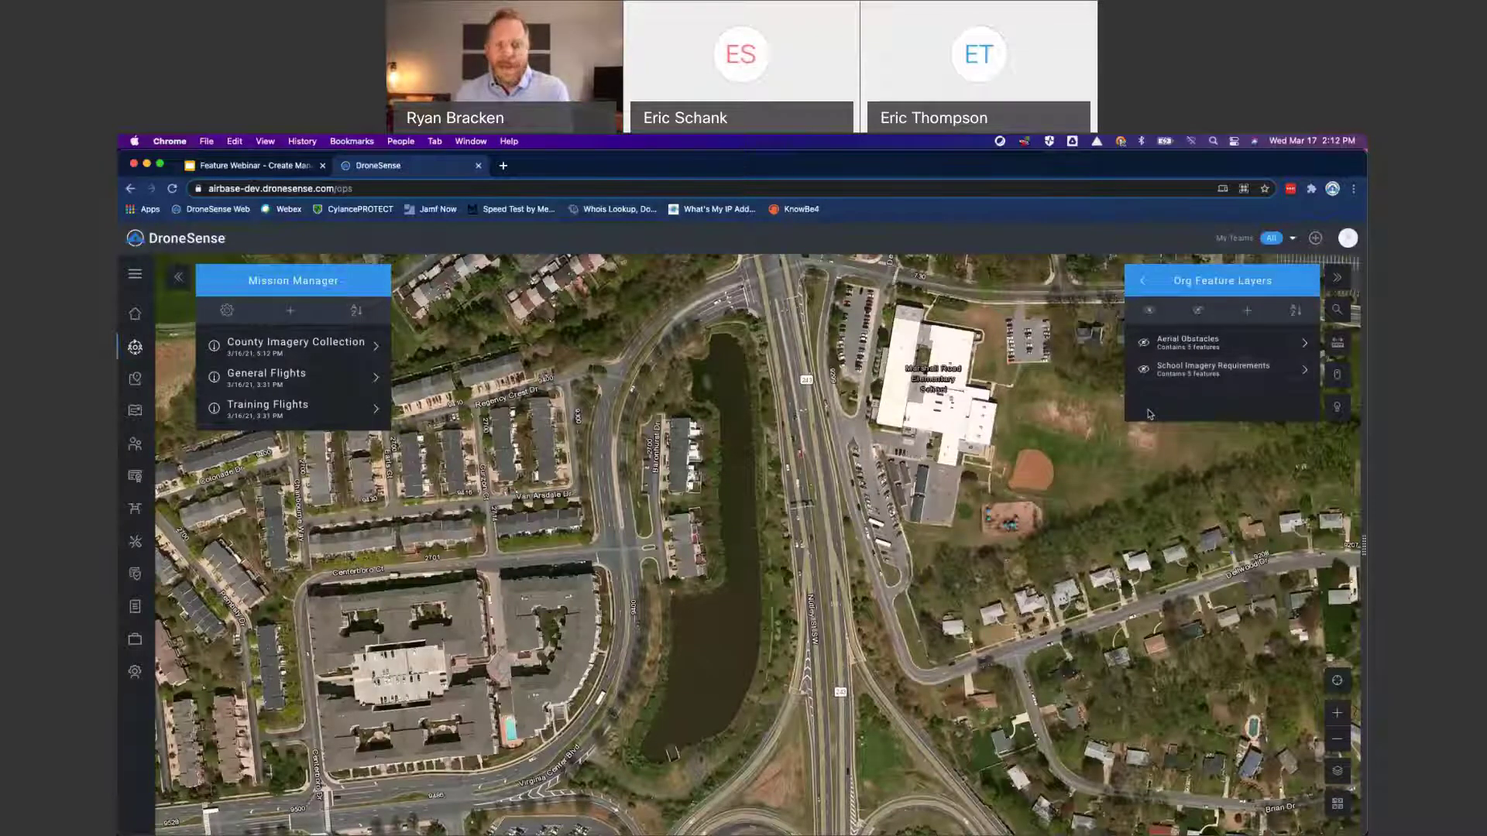
Step: Create an org feature layer named "Water Hazards" with dev-east team permissions and feature labels shown on the map
{"action": "left_click", "coordinate": [1248, 312]}
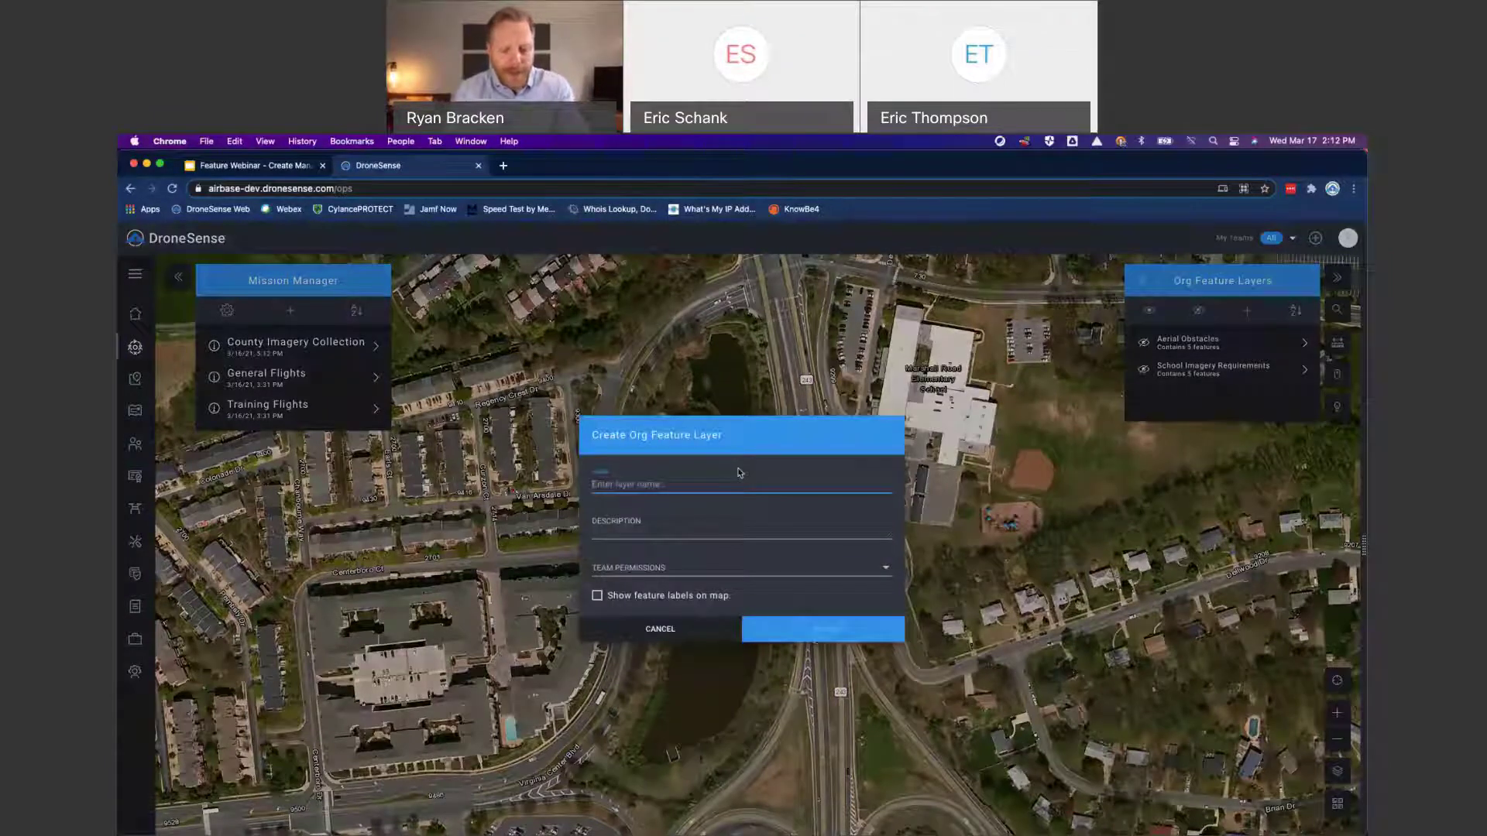
{"action": "type", "text": "Water Haza"}
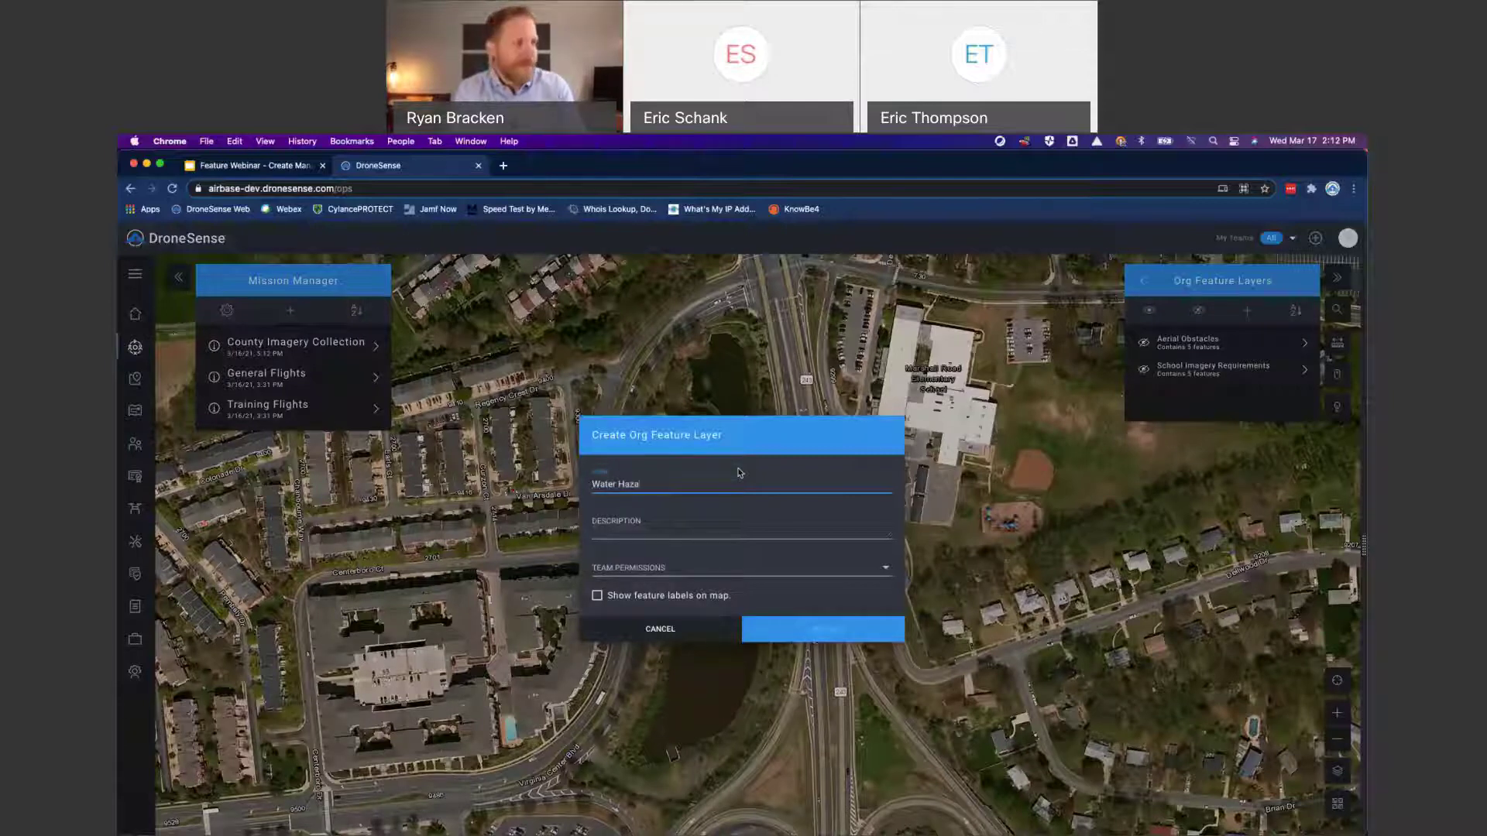
{"action": "type", "text": "rds"}
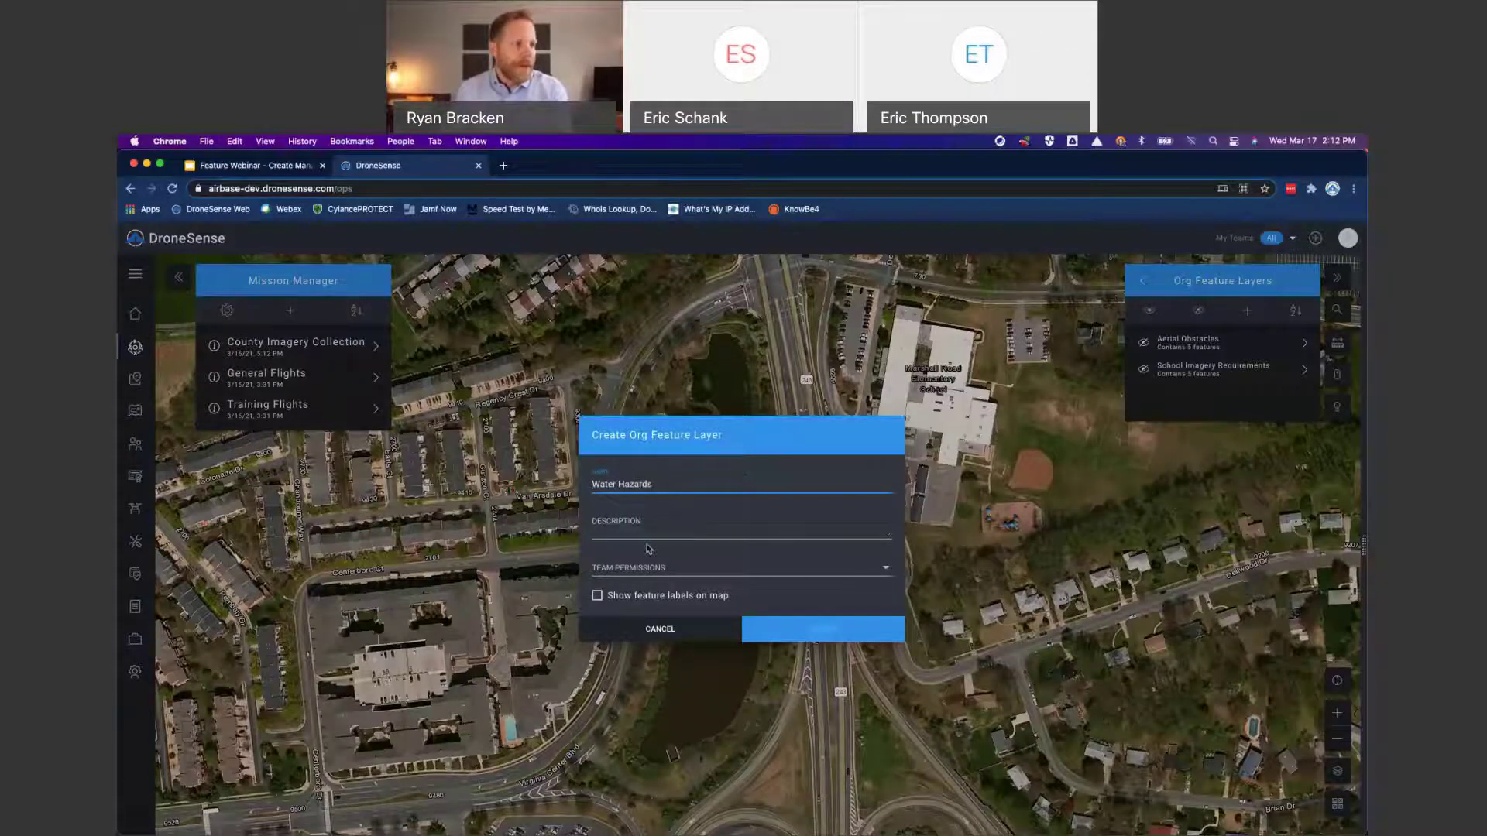
{"action": "left_click", "coordinate": [651, 571]}
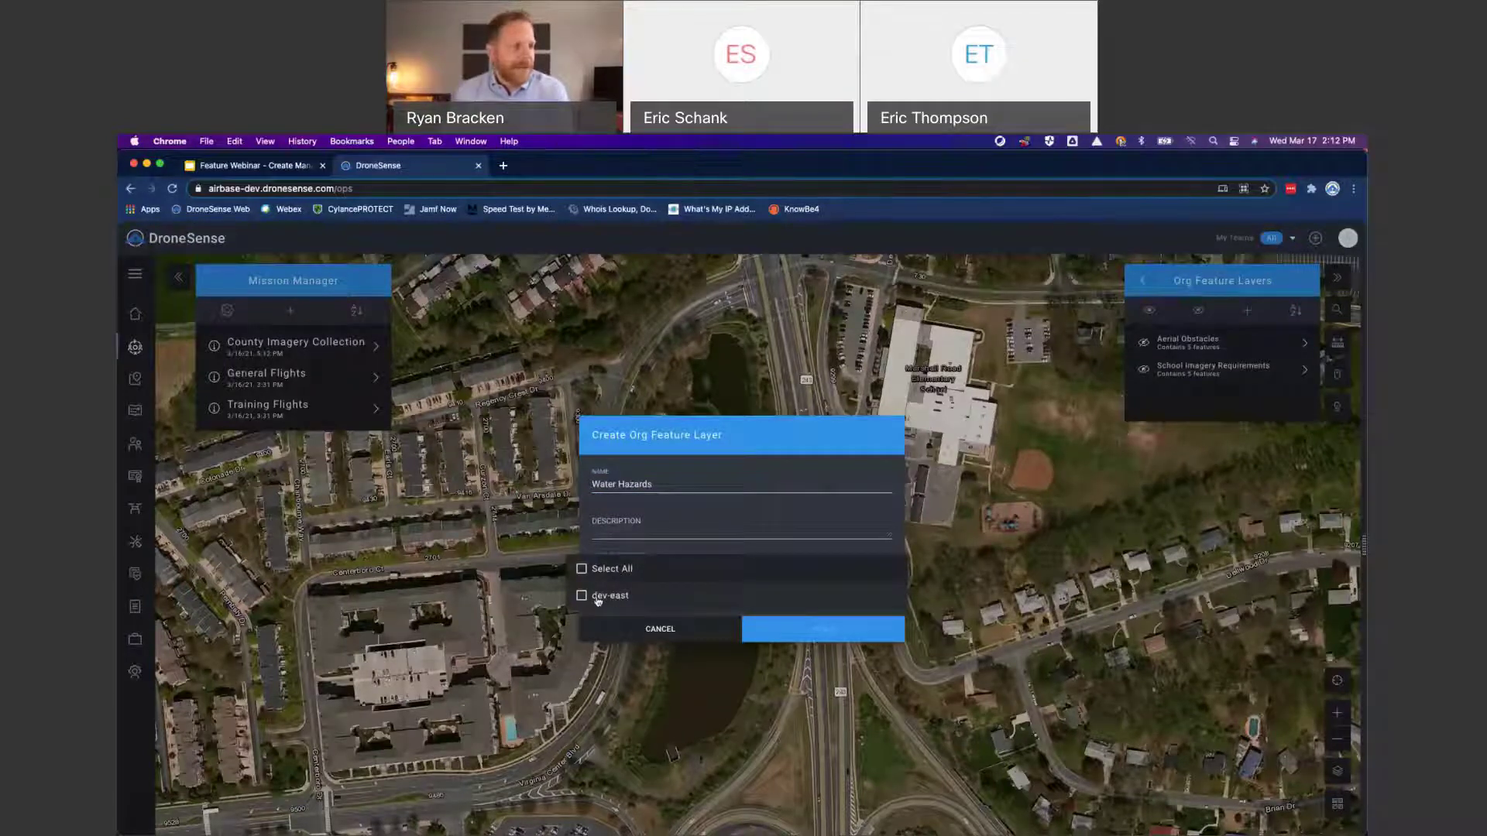
{"action": "left_click", "coordinate": [598, 596]}
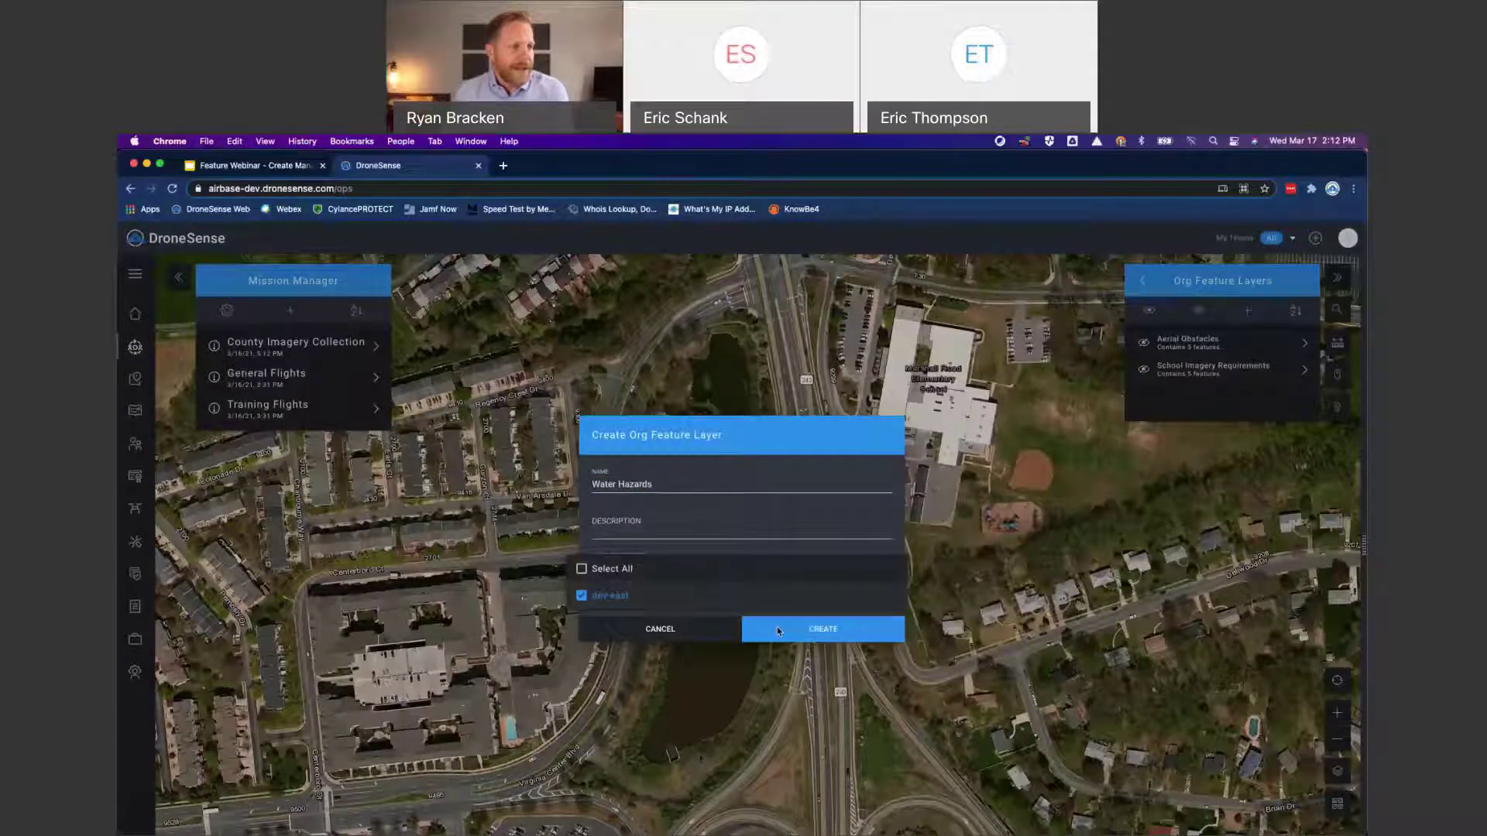
{"action": "left_click", "coordinate": [612, 597]}
{"action": "left_click", "coordinate": [612, 597]}
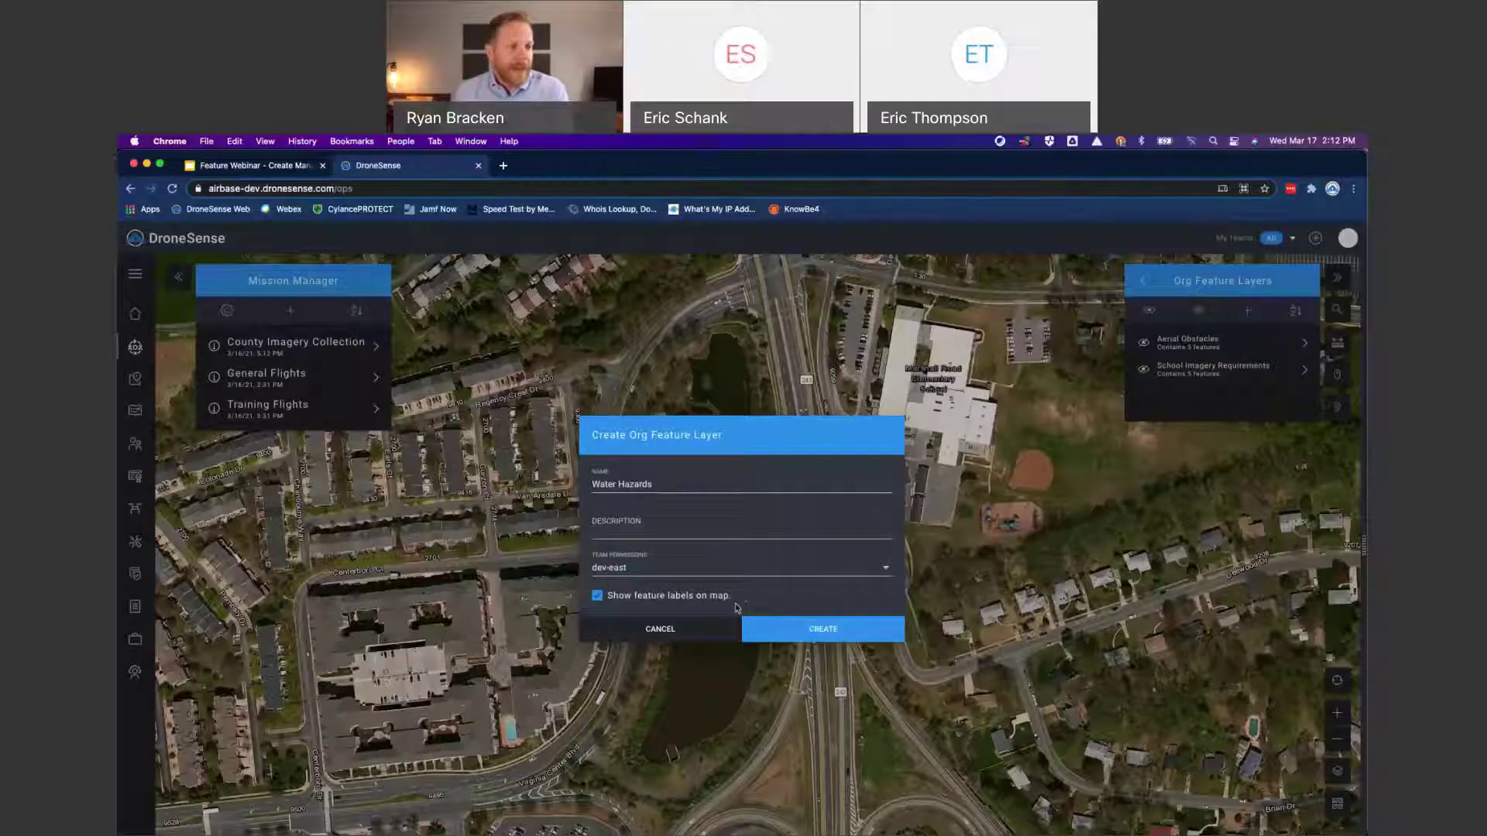
{"action": "left_click", "coordinate": [830, 631]}
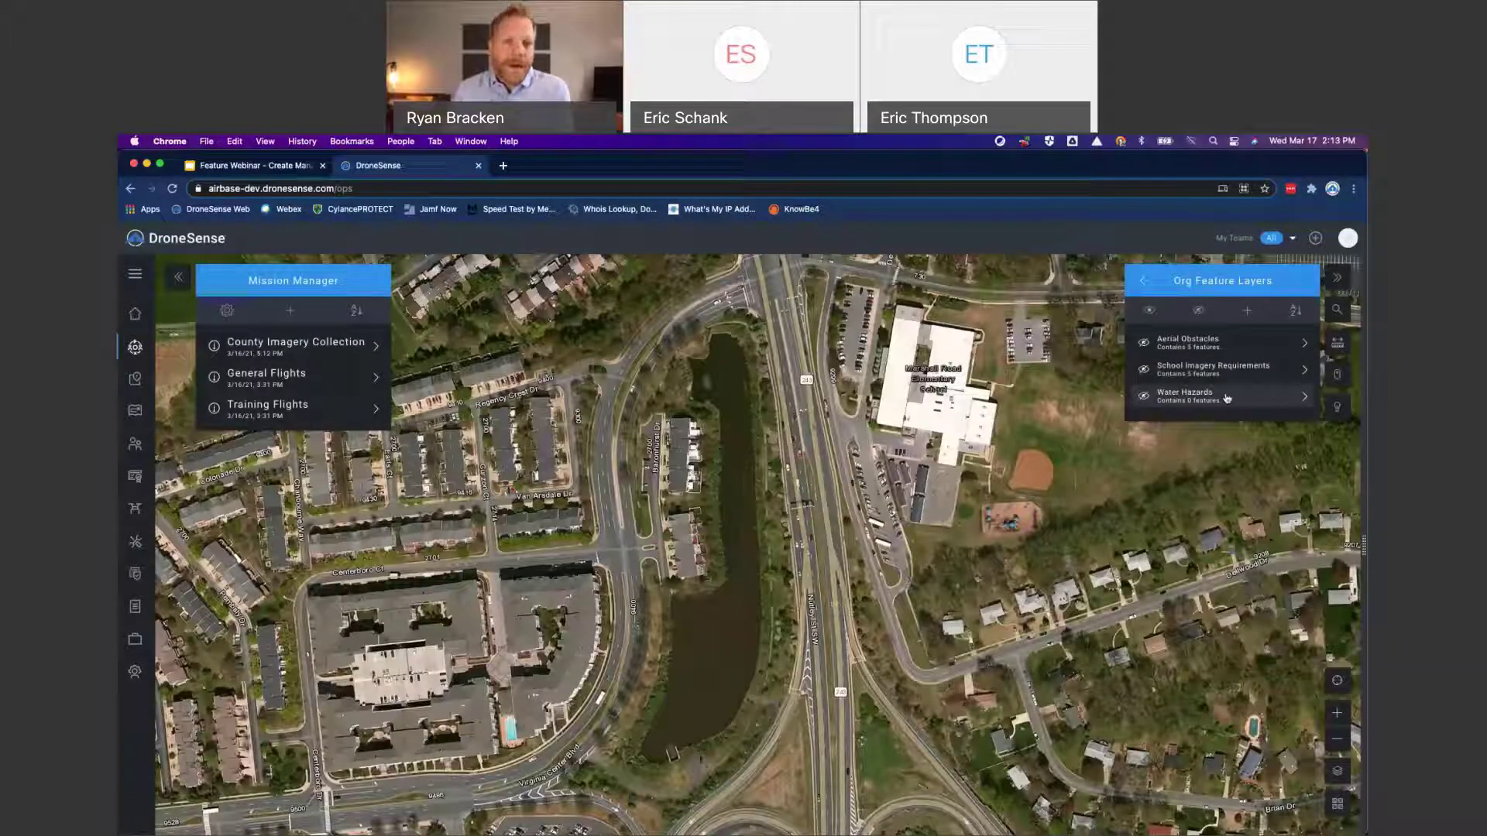
Step: Open the Water Hazards layer and start adding a polygon feature to it
{"action": "right_click", "coordinate": [1227, 397]}
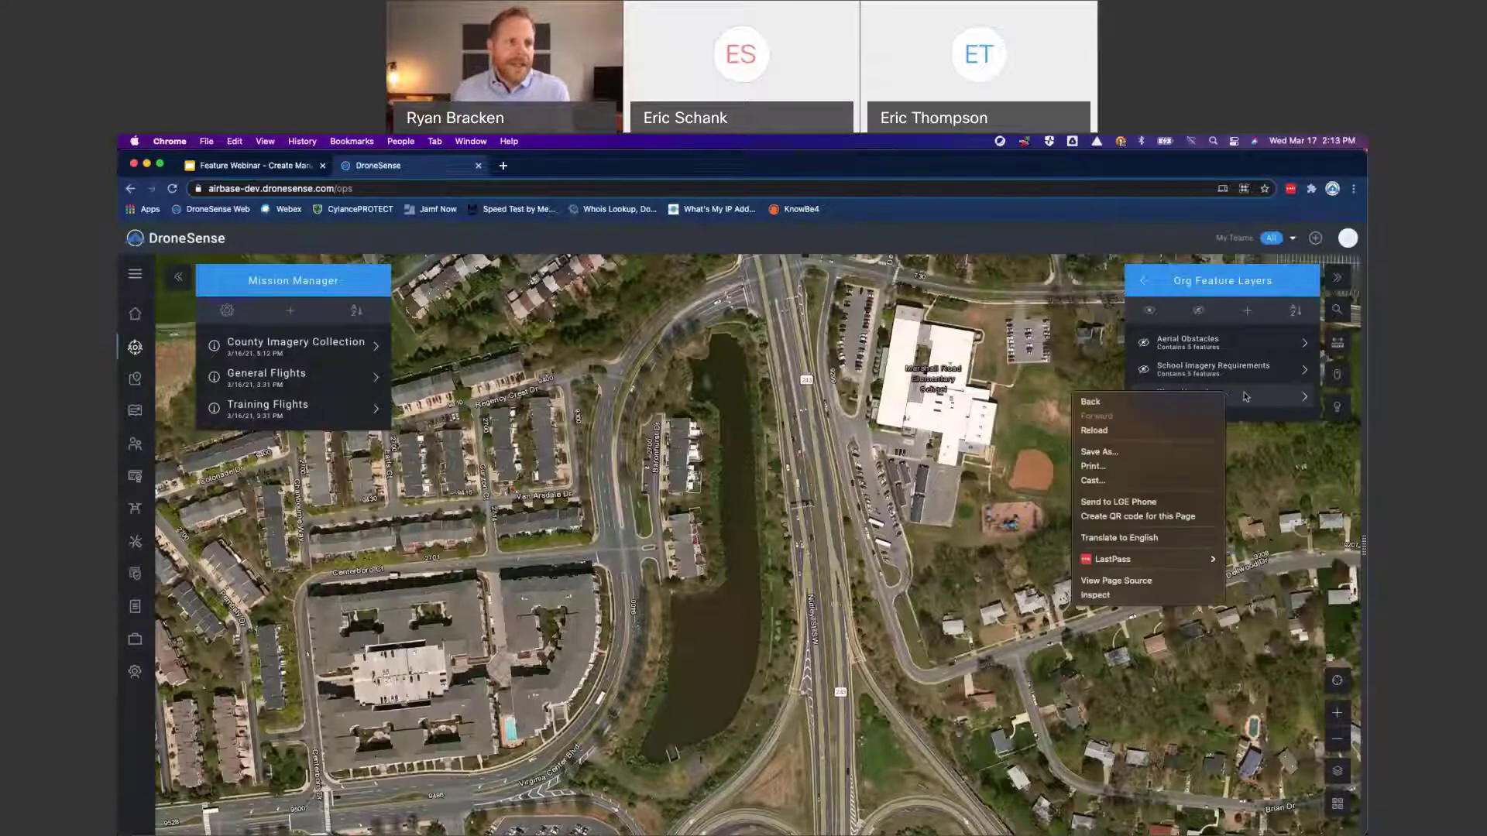
{"action": "left_click", "coordinate": [1245, 398]}
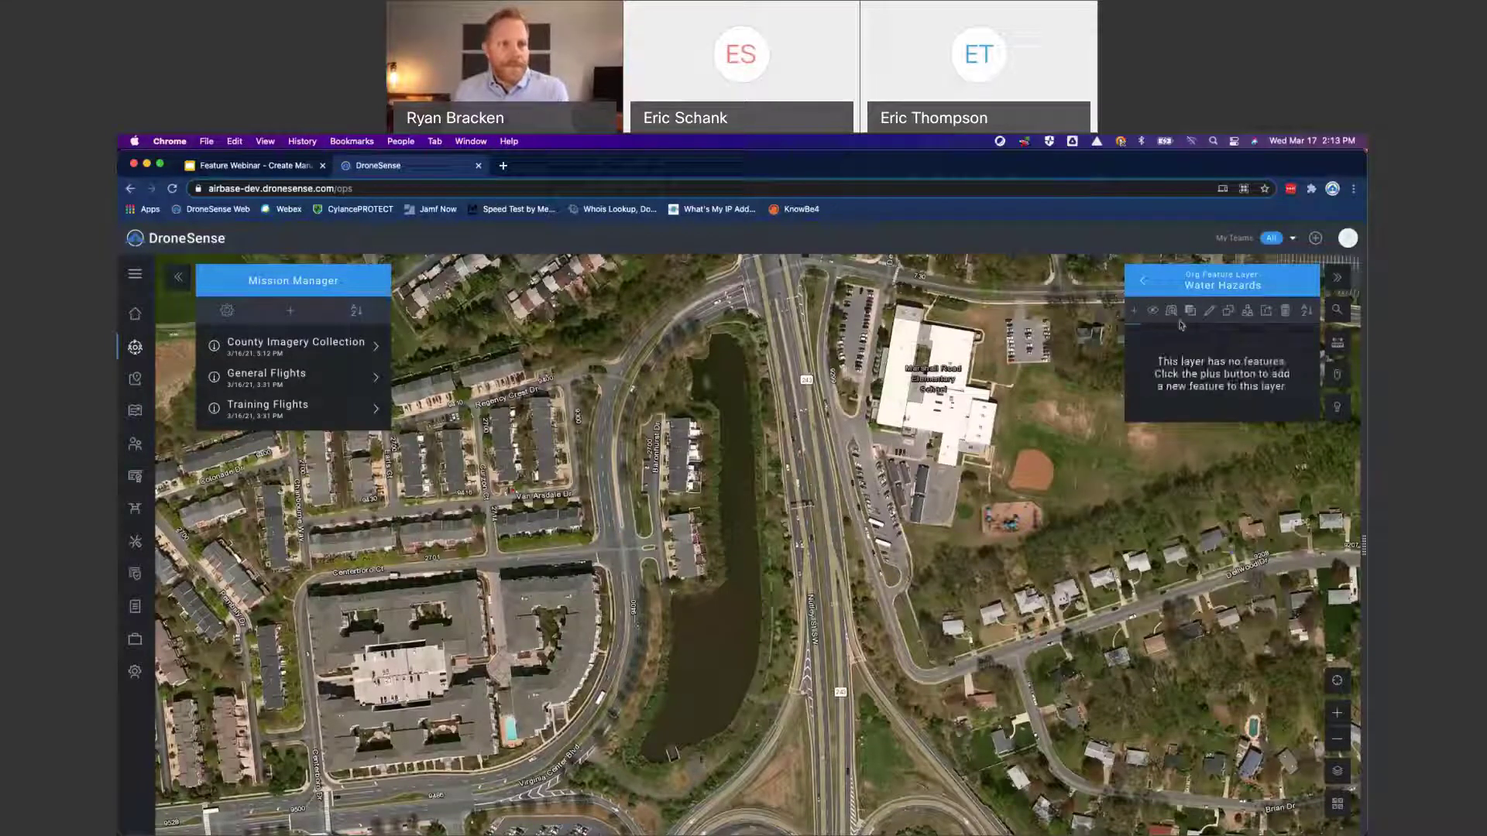
{"action": "left_click", "coordinate": [1132, 312]}
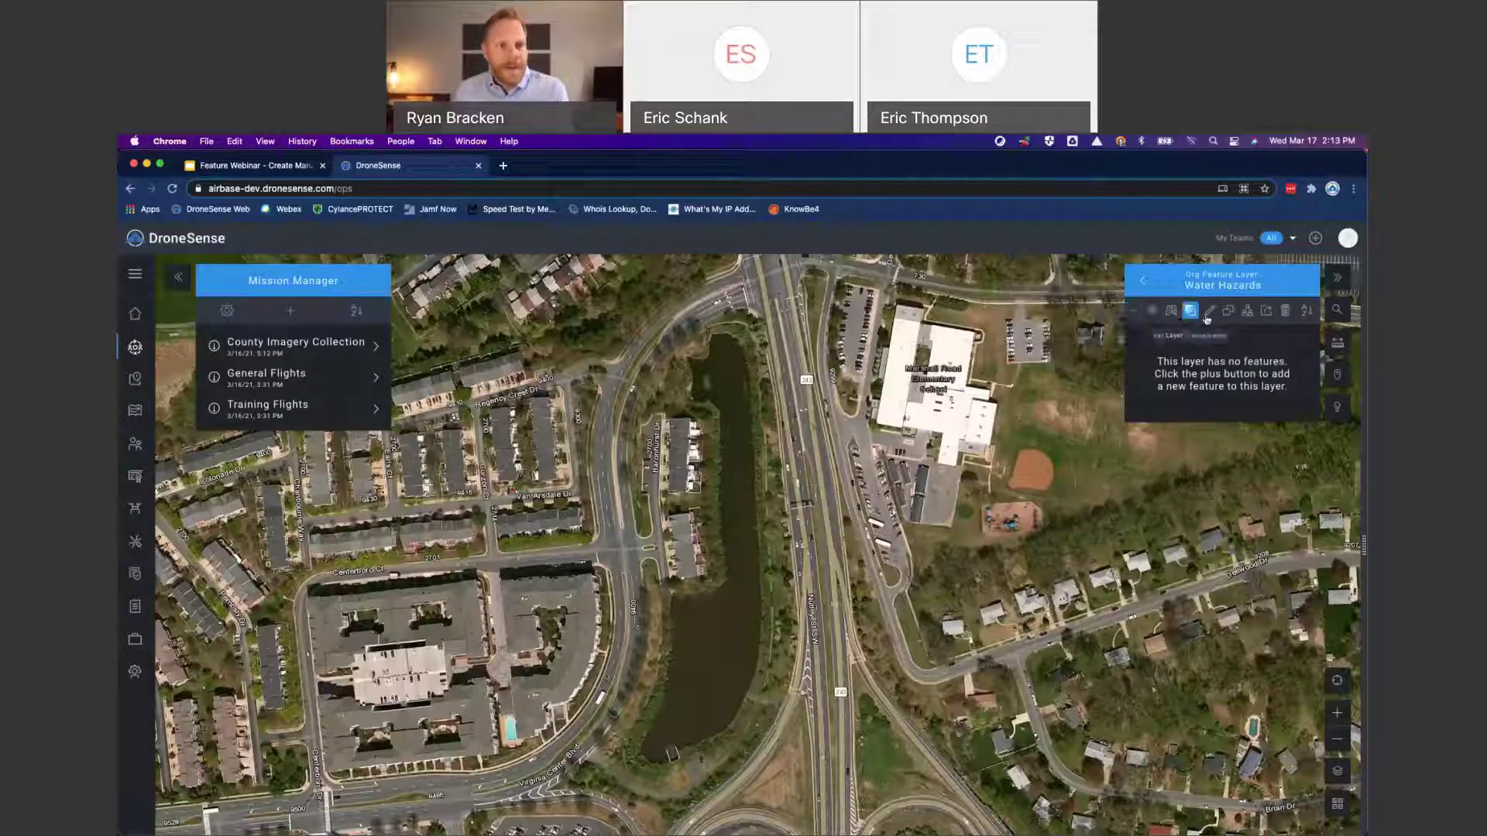
{"action": "left_click", "coordinate": [1136, 312]}
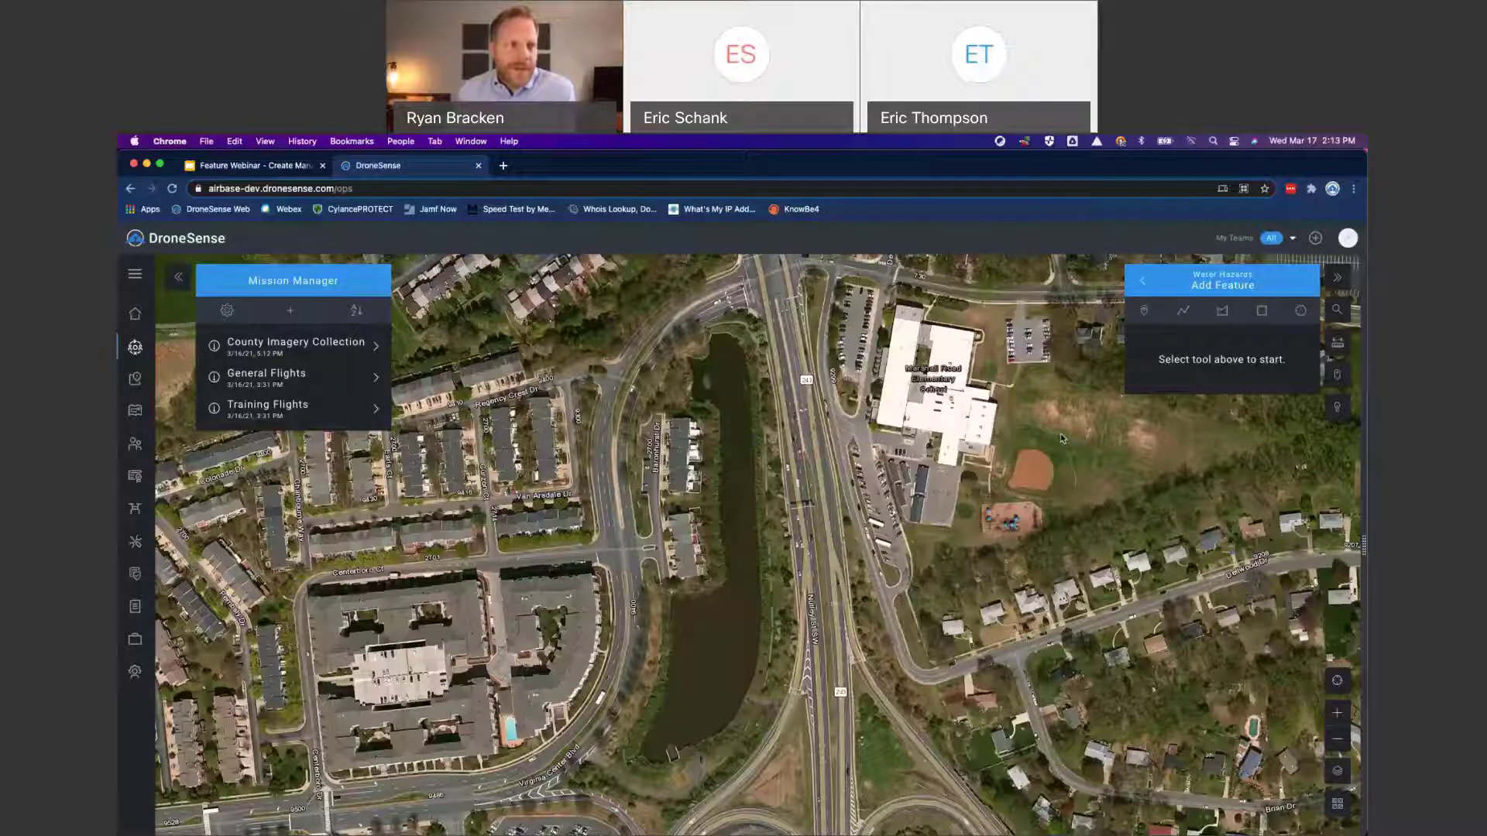
{"action": "left_click", "coordinate": [1223, 313]}
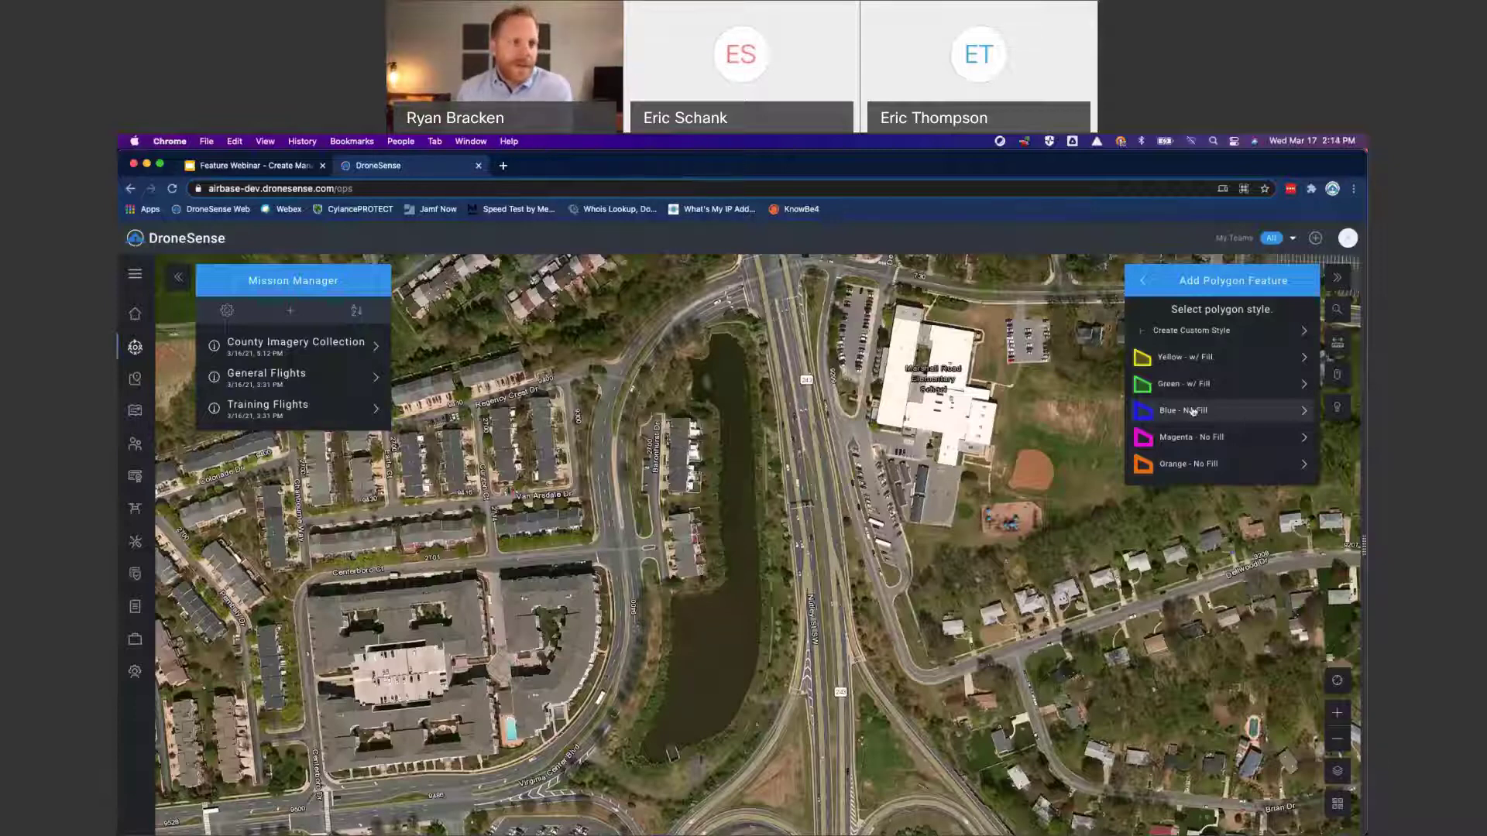
Step: Start a custom polygon style and draw a four-cornered sample polygon over the northern part of the pond beside the highway
{"action": "left_click", "coordinate": [1160, 333]}
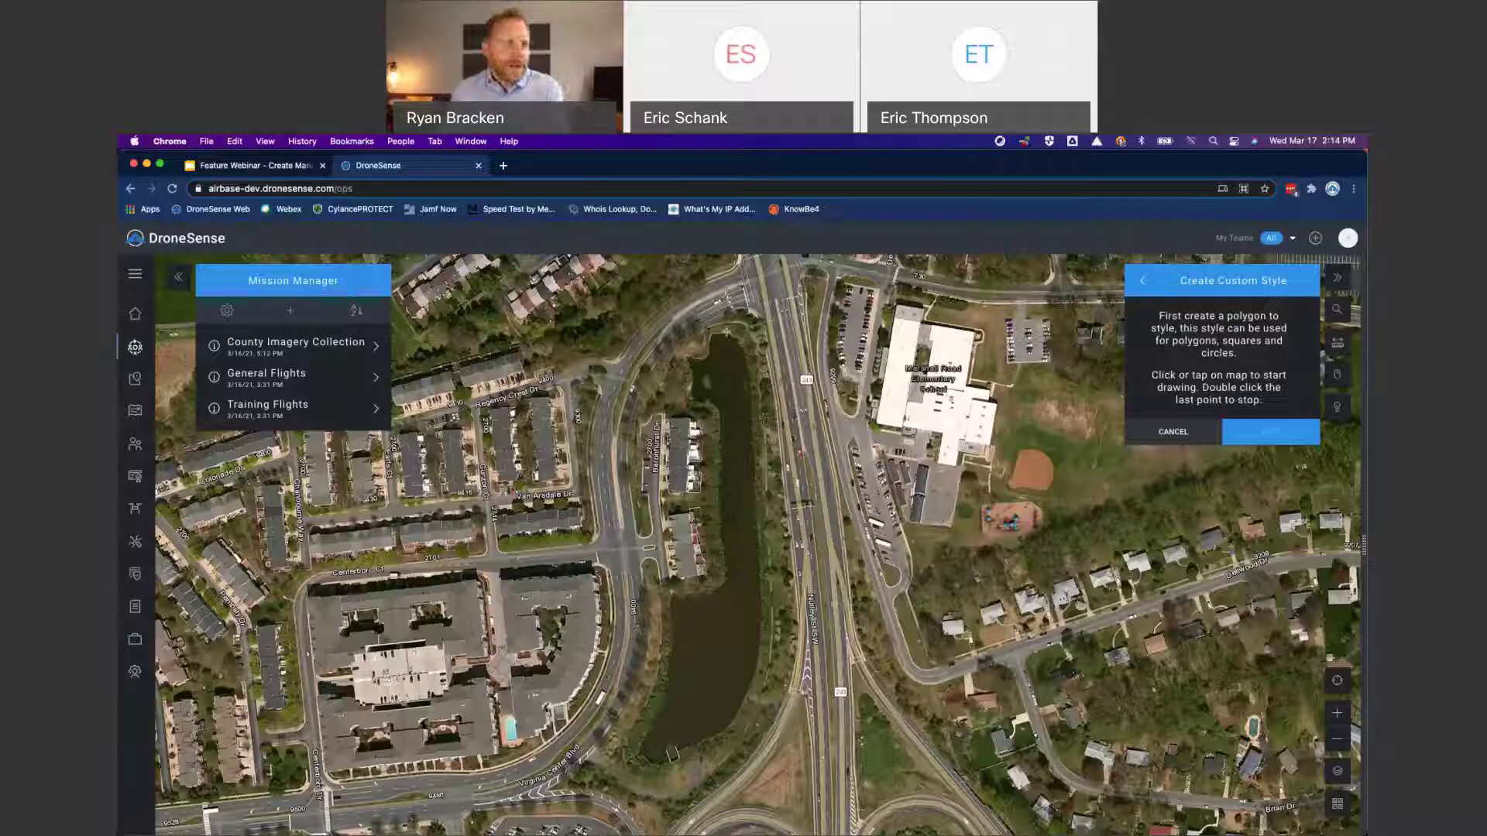
{"action": "left_click", "coordinate": [781, 408]}
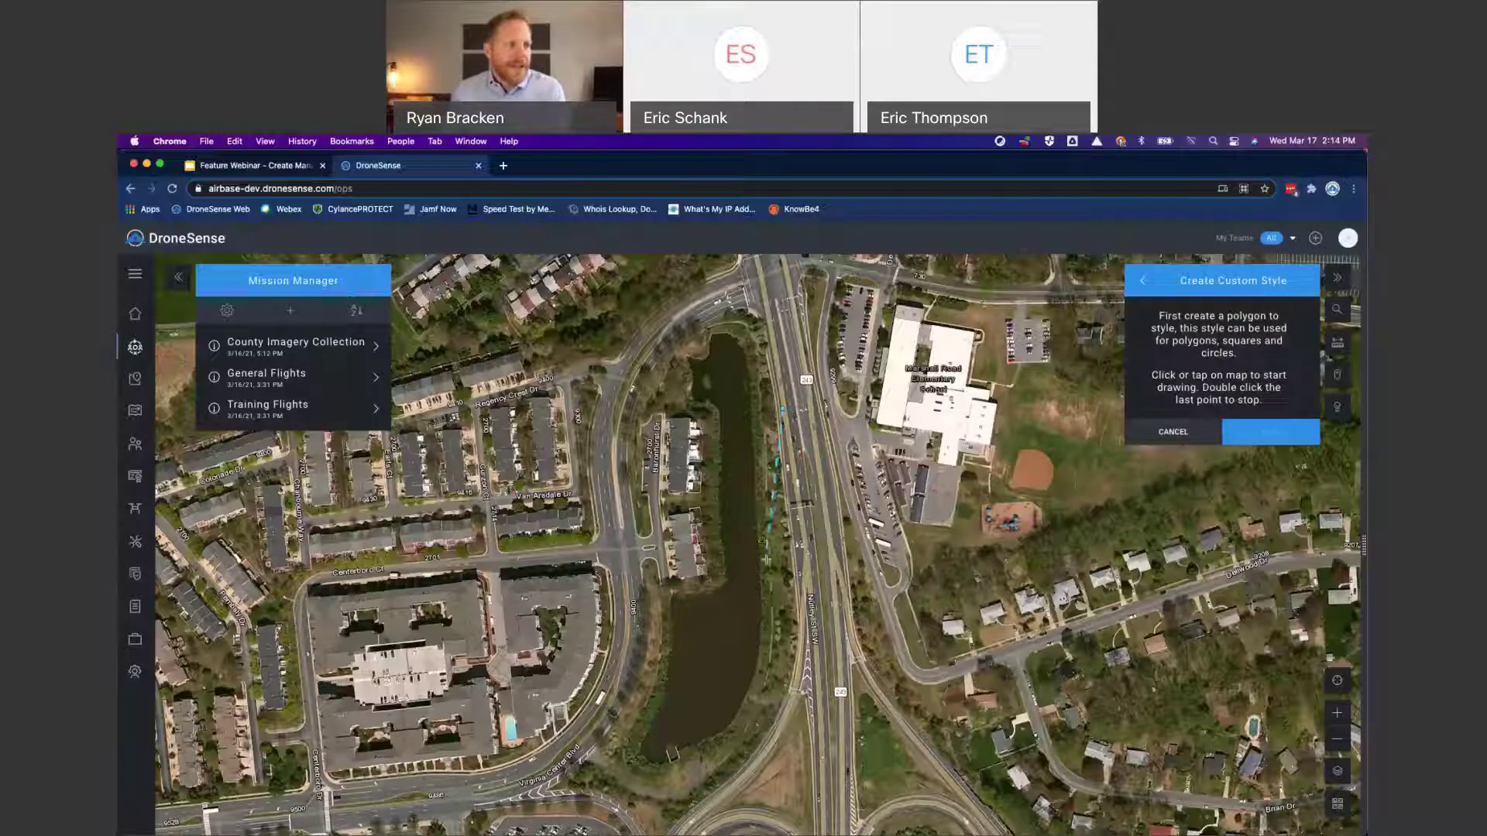
{"action": "left_click", "coordinate": [766, 560]}
{"action": "left_click", "coordinate": [655, 544]}
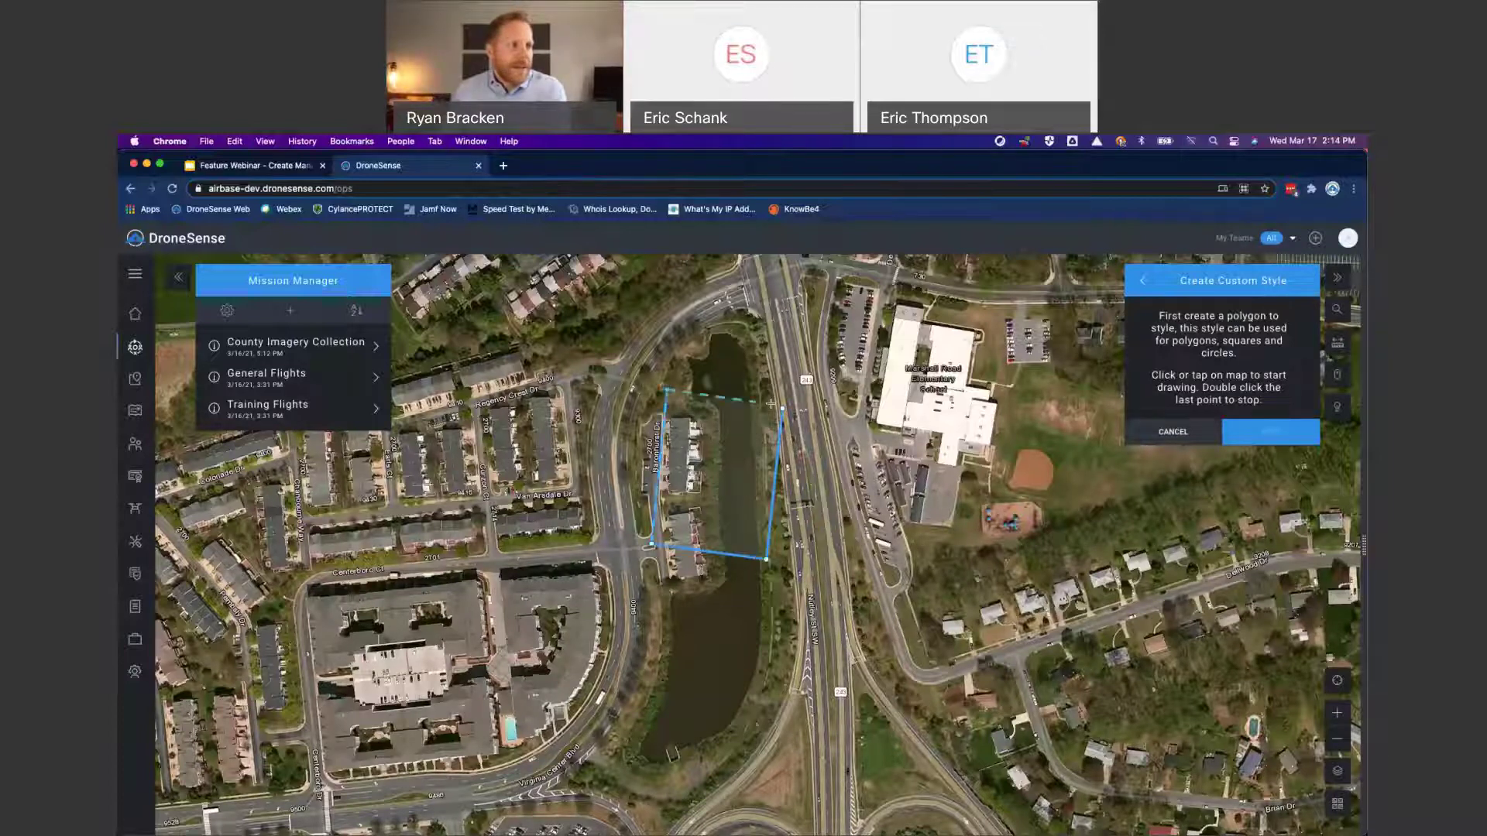
{"action": "double_click", "coordinate": [665, 391]}
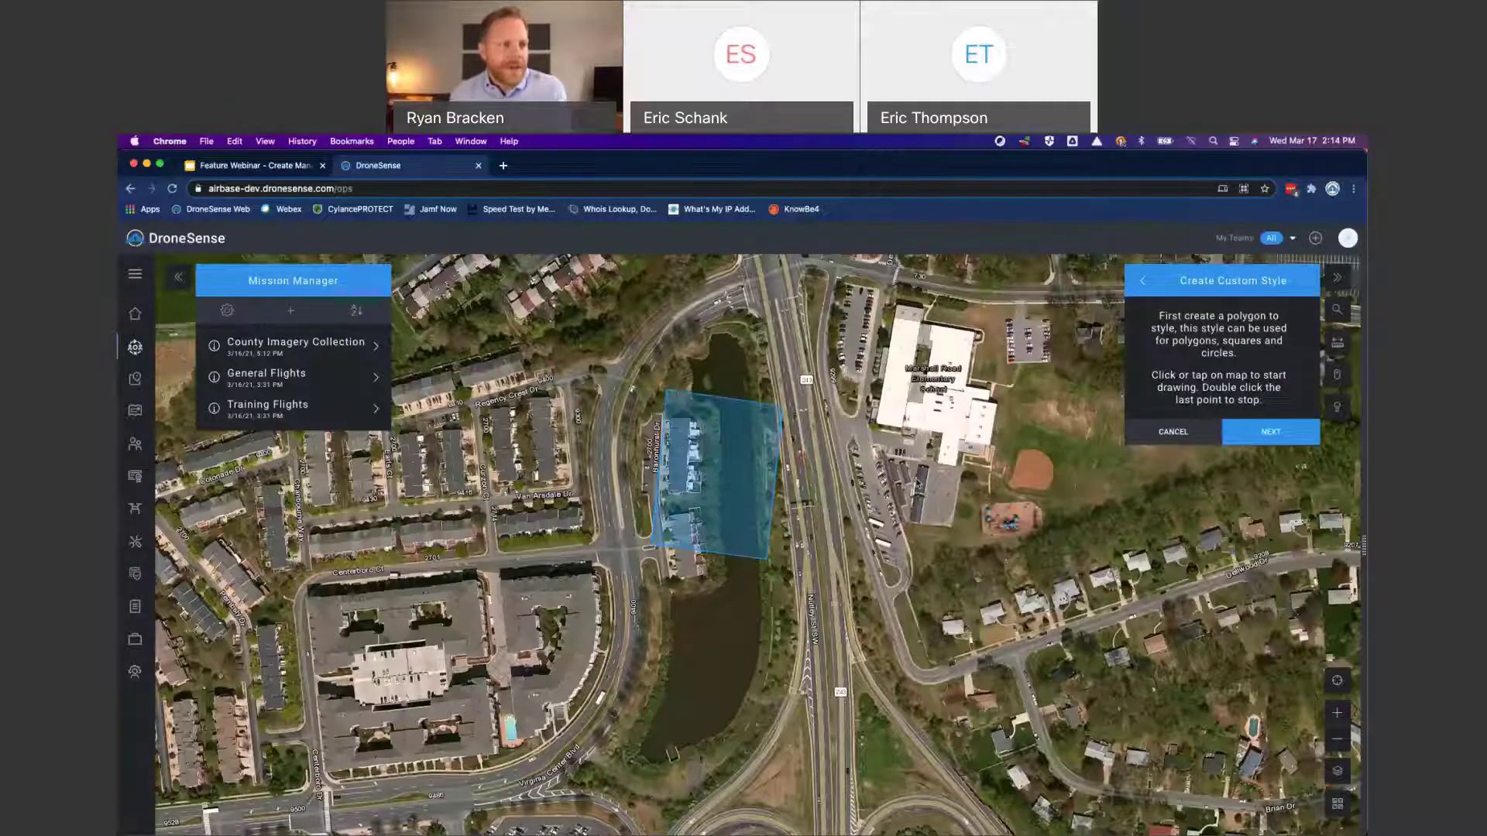
{"action": "left_click", "coordinate": [1269, 440]}
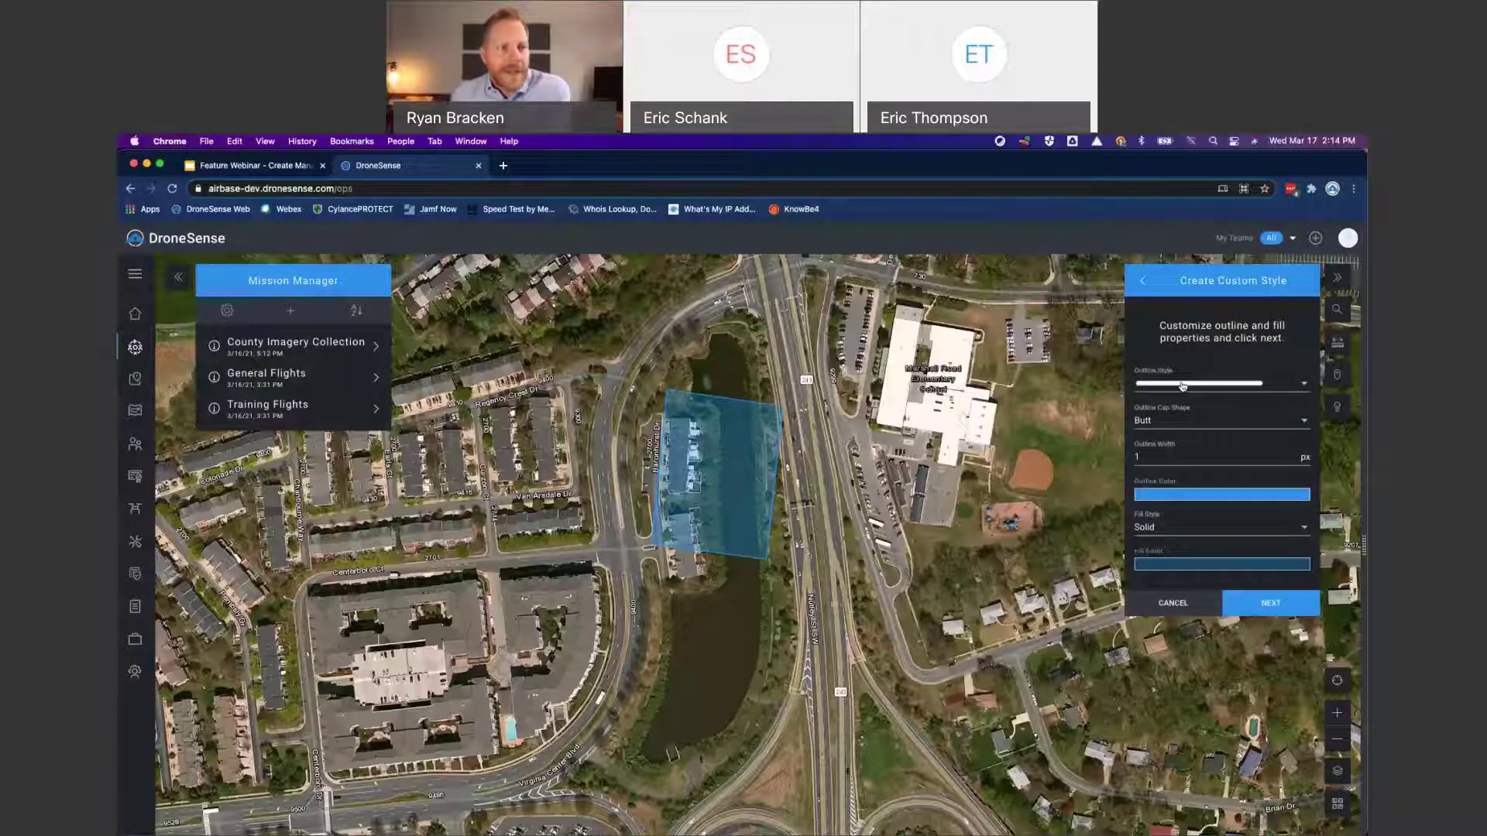
Step: Give the custom style a solid outline 3 px wide in pinkish red #ea0a57
{"action": "left_click", "coordinate": [1181, 392]}
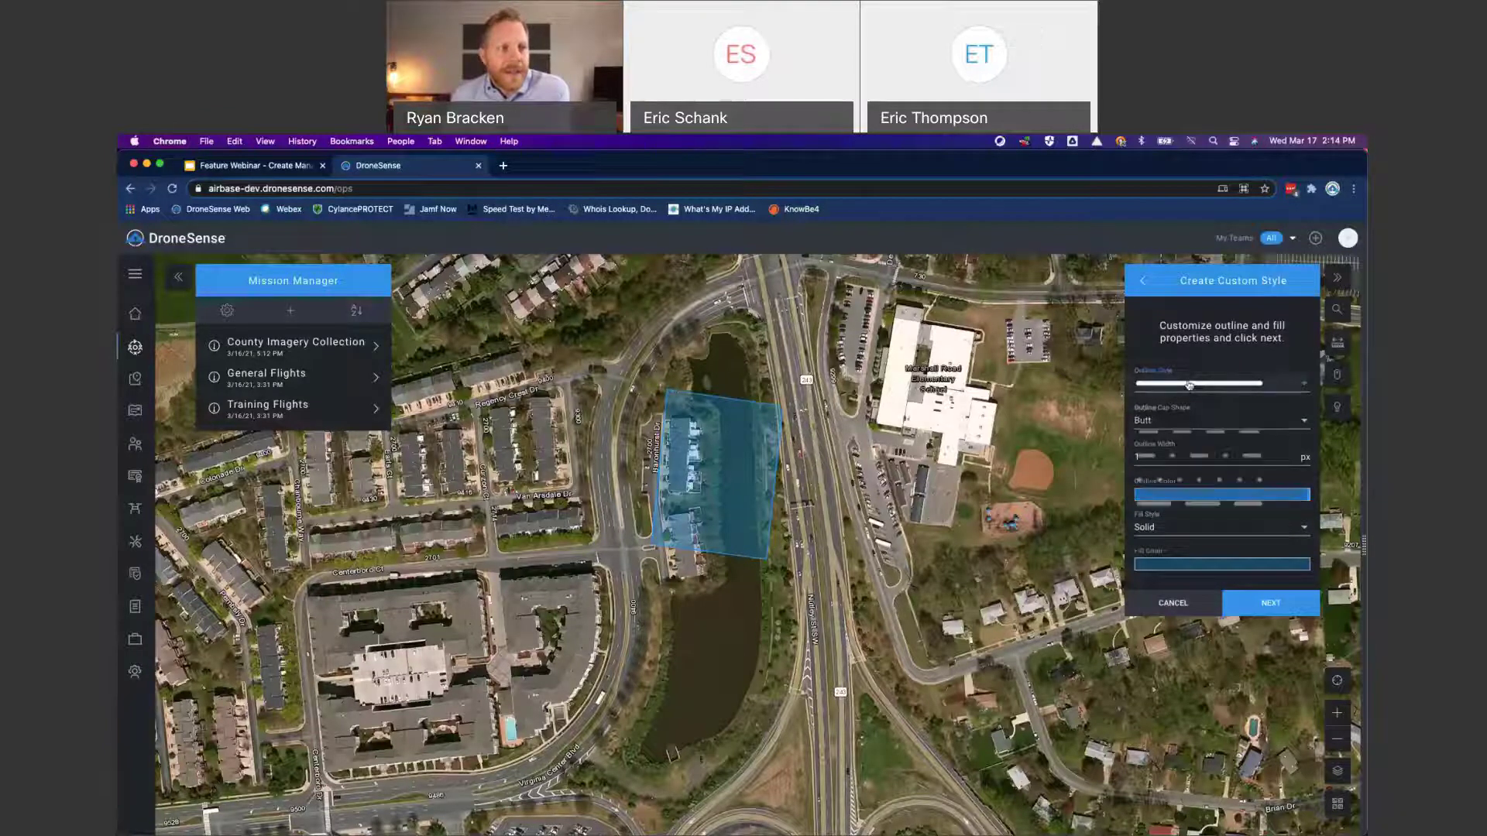
{"action": "left_click", "coordinate": [1171, 392]}
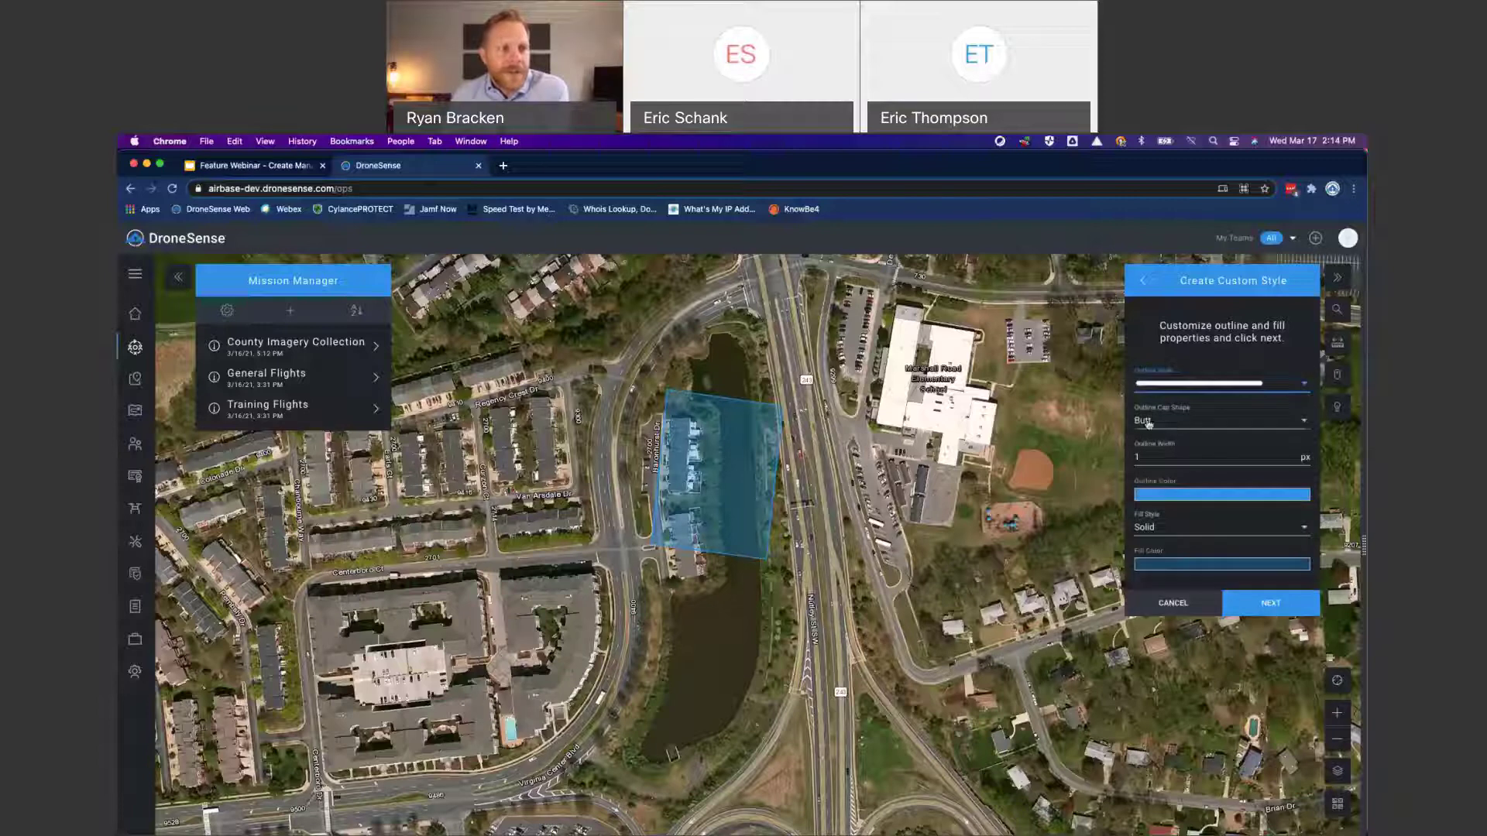
{"action": "left_click", "coordinate": [1174, 459]}
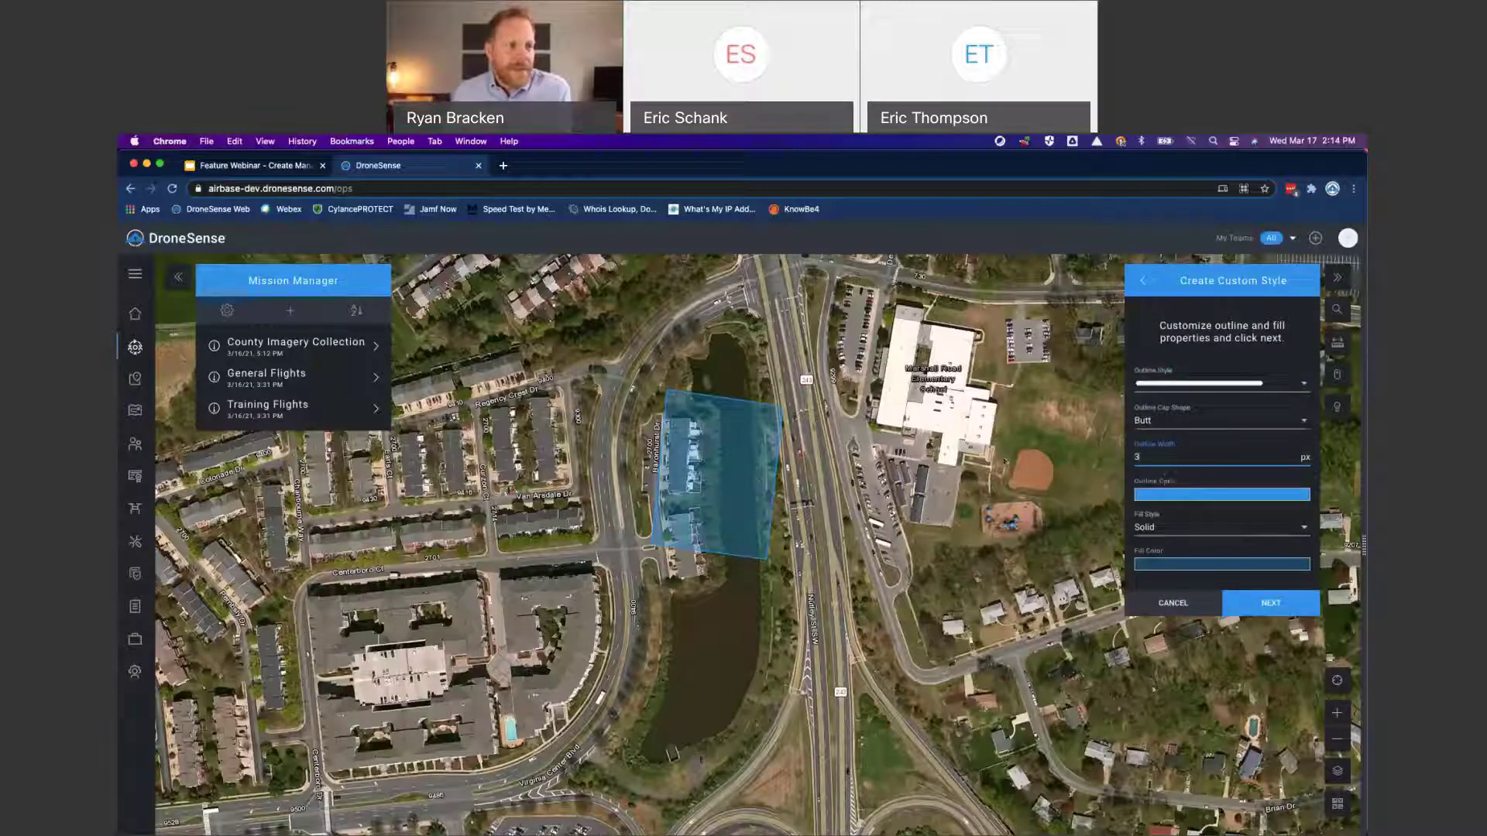
{"action": "left_click", "coordinate": [1201, 499]}
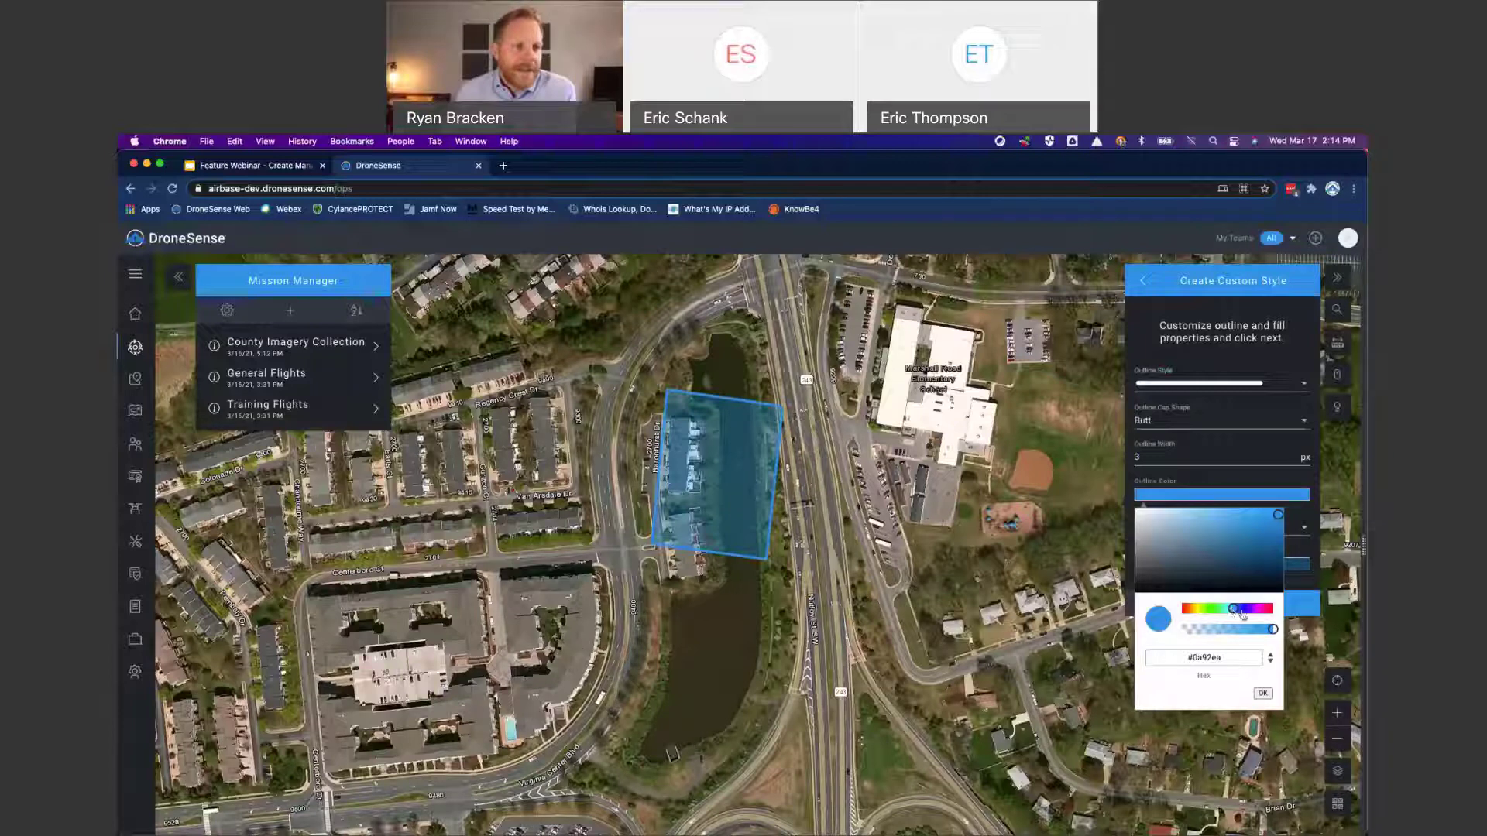
{"action": "left_click", "coordinate": [1271, 611]}
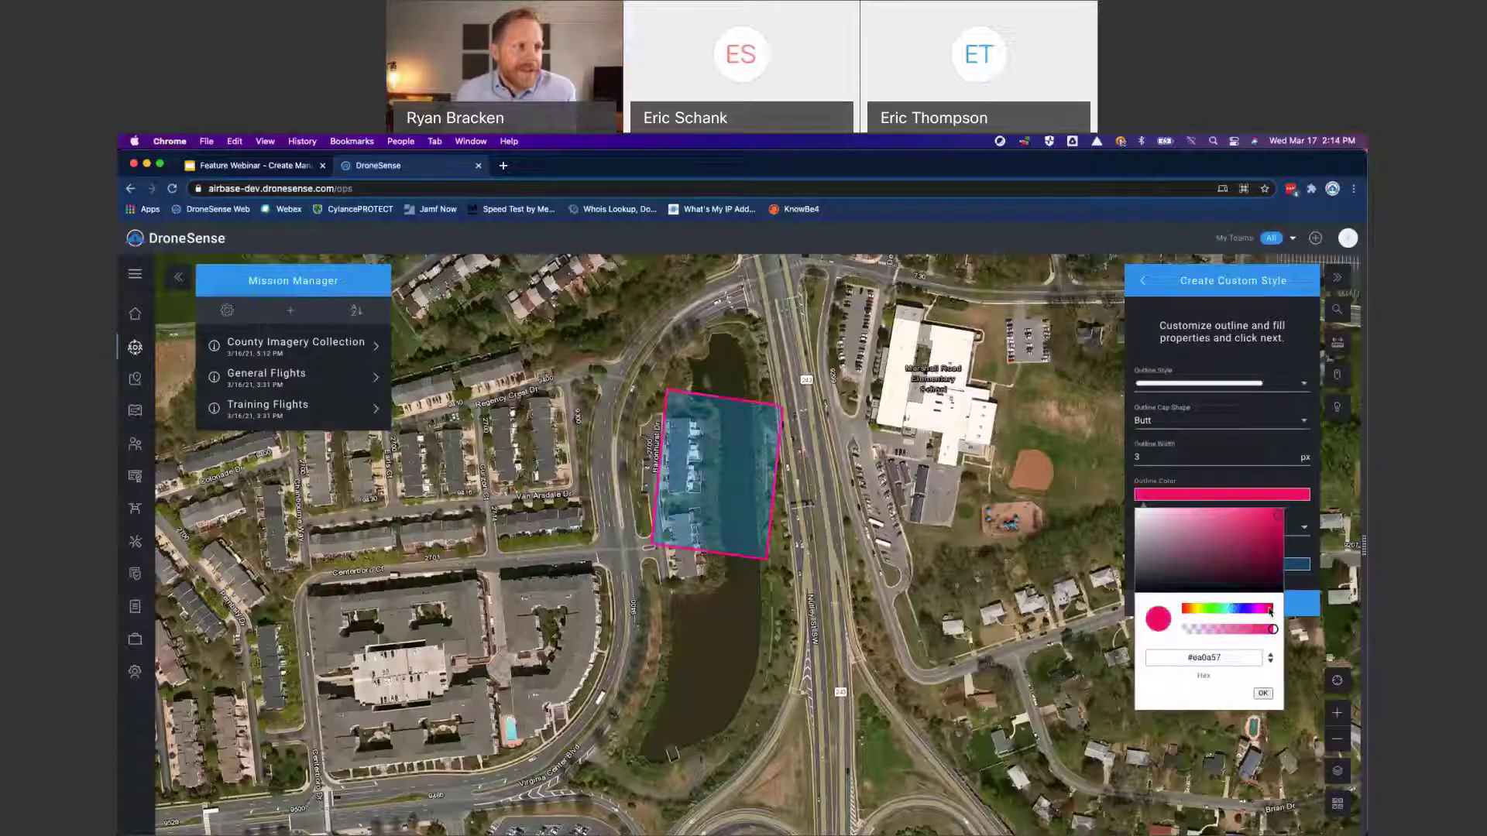
{"action": "left_click", "coordinate": [1263, 693]}
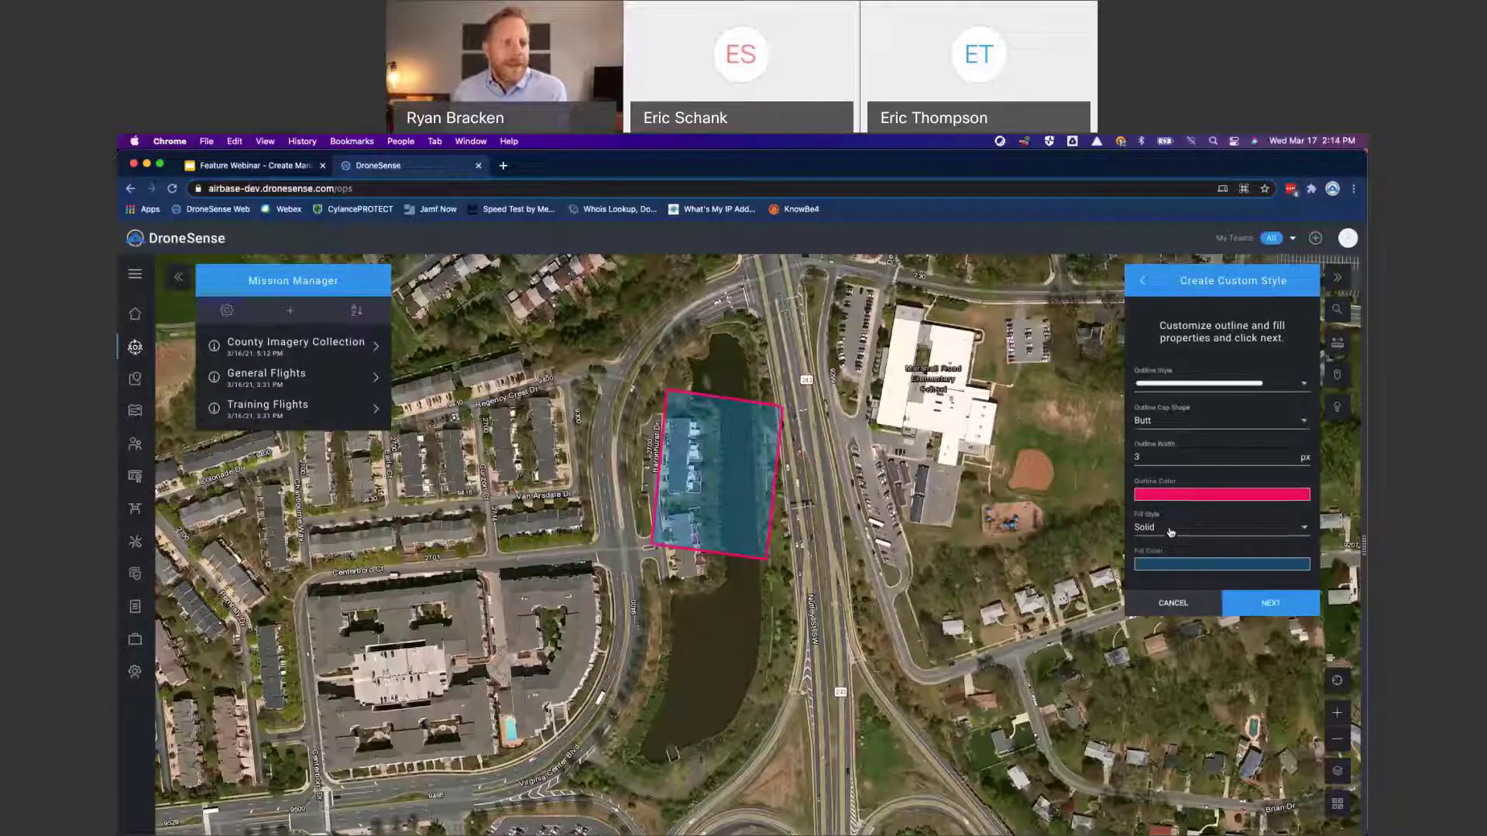
Step: Set the custom style's fill to the first diagonal hatch pattern with a semi-transparent magenta-pink fill color
{"action": "left_click", "coordinate": [1171, 533]}
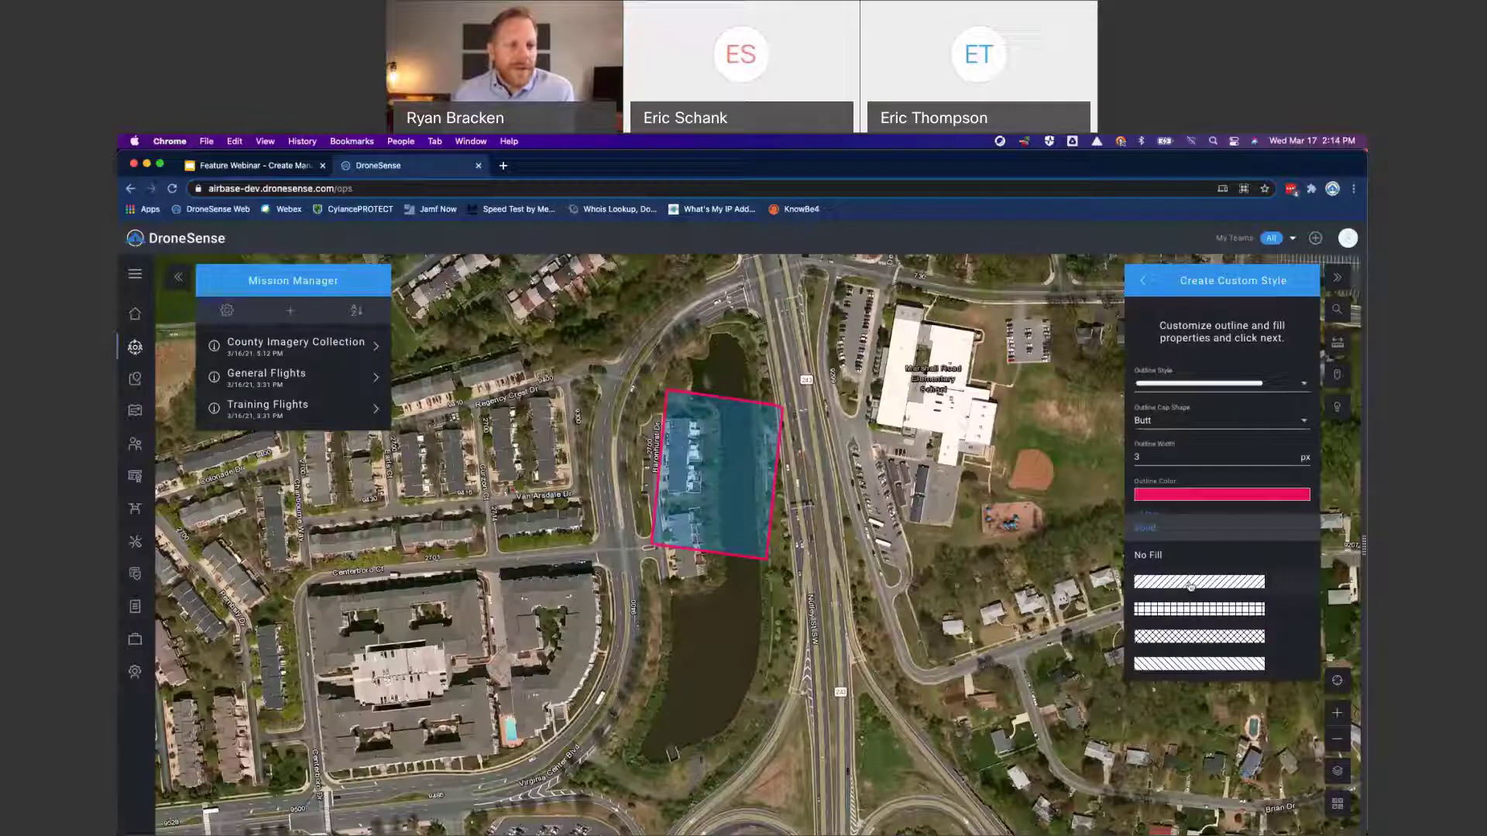
{"action": "left_click", "coordinate": [1195, 592]}
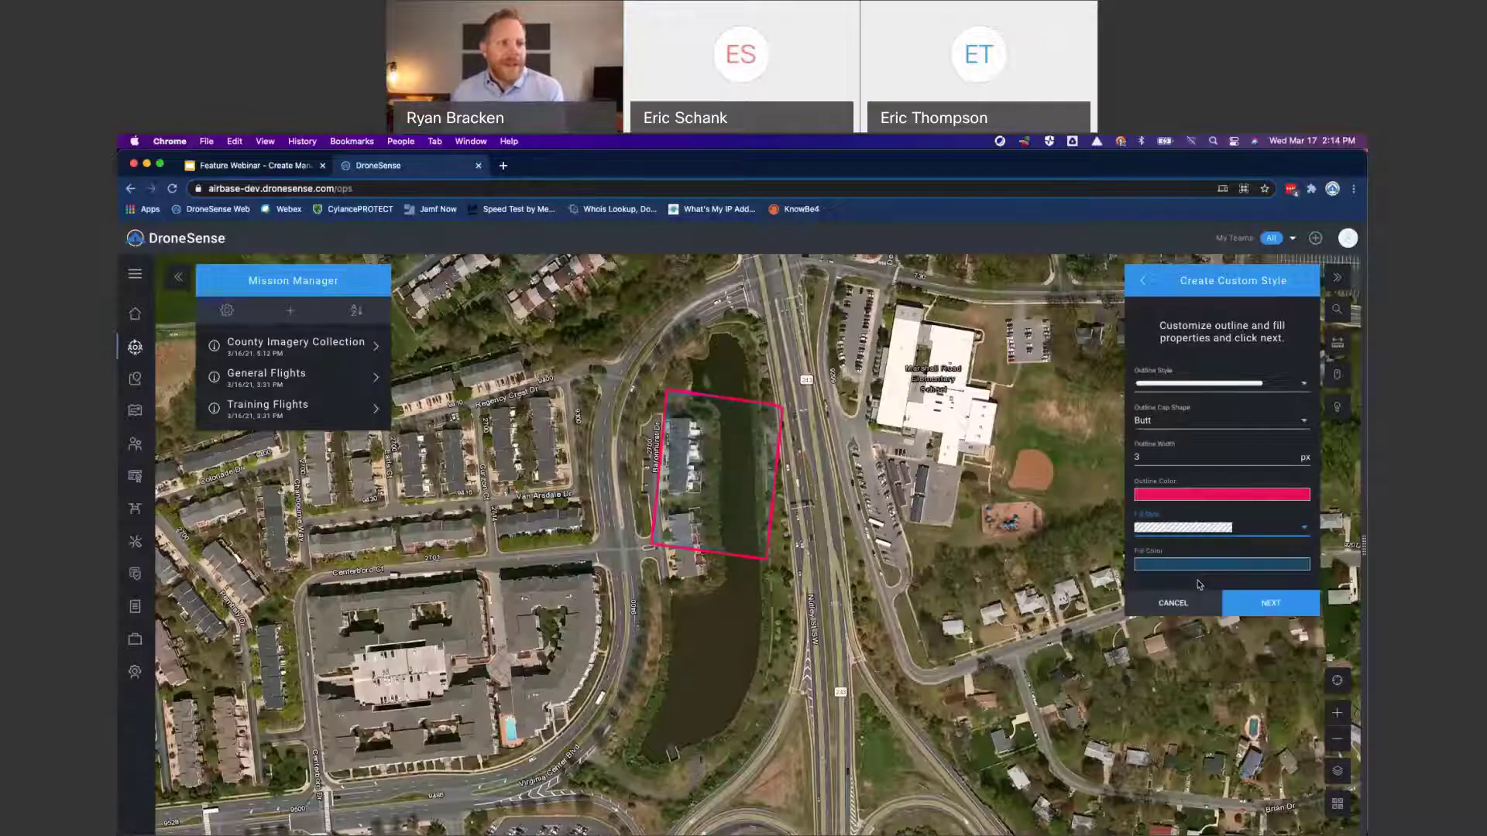
{"action": "left_click", "coordinate": [1221, 567]}
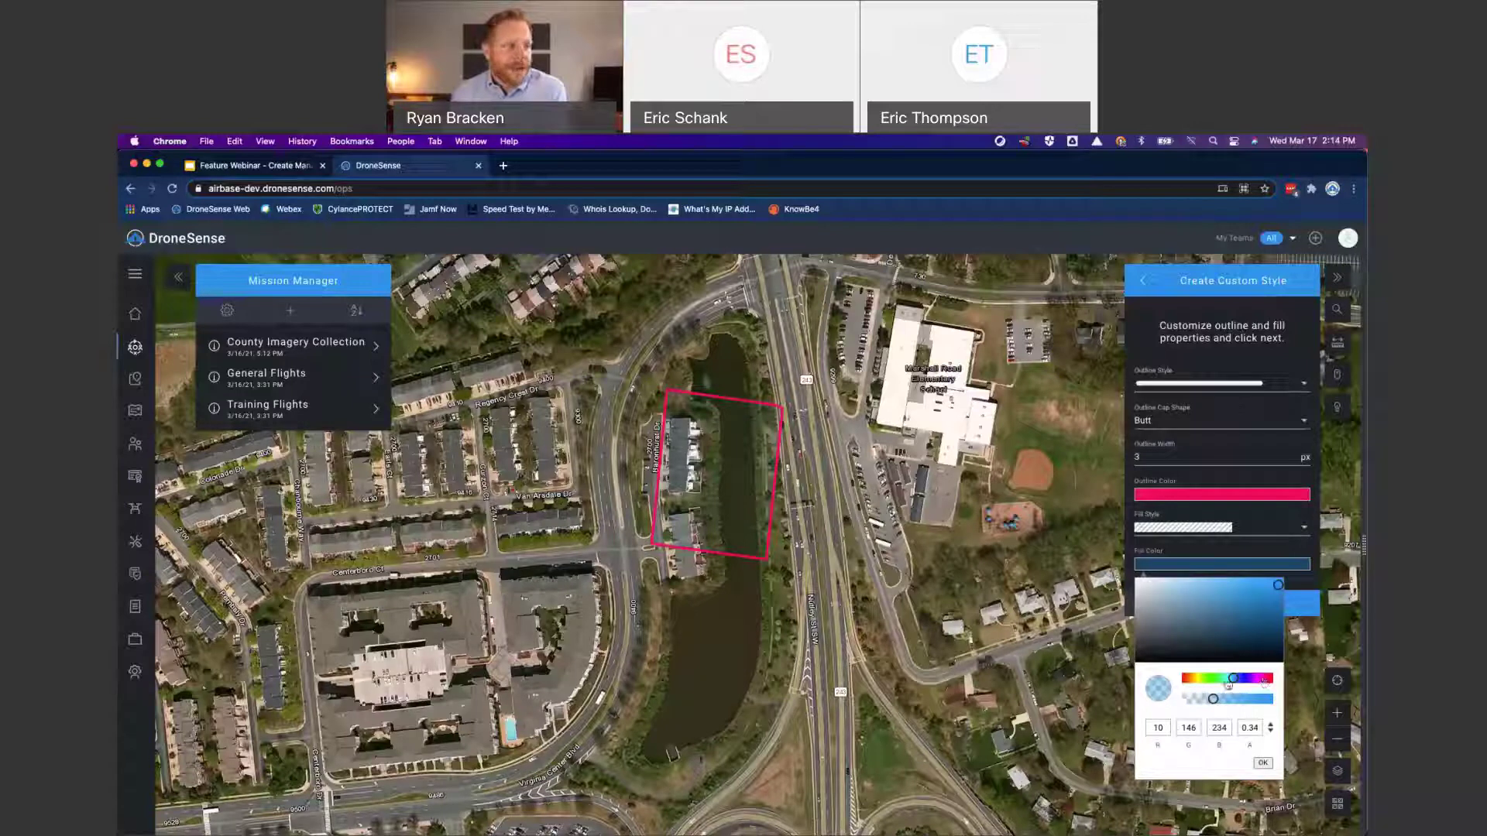
{"action": "left_click", "coordinate": [1264, 680]}
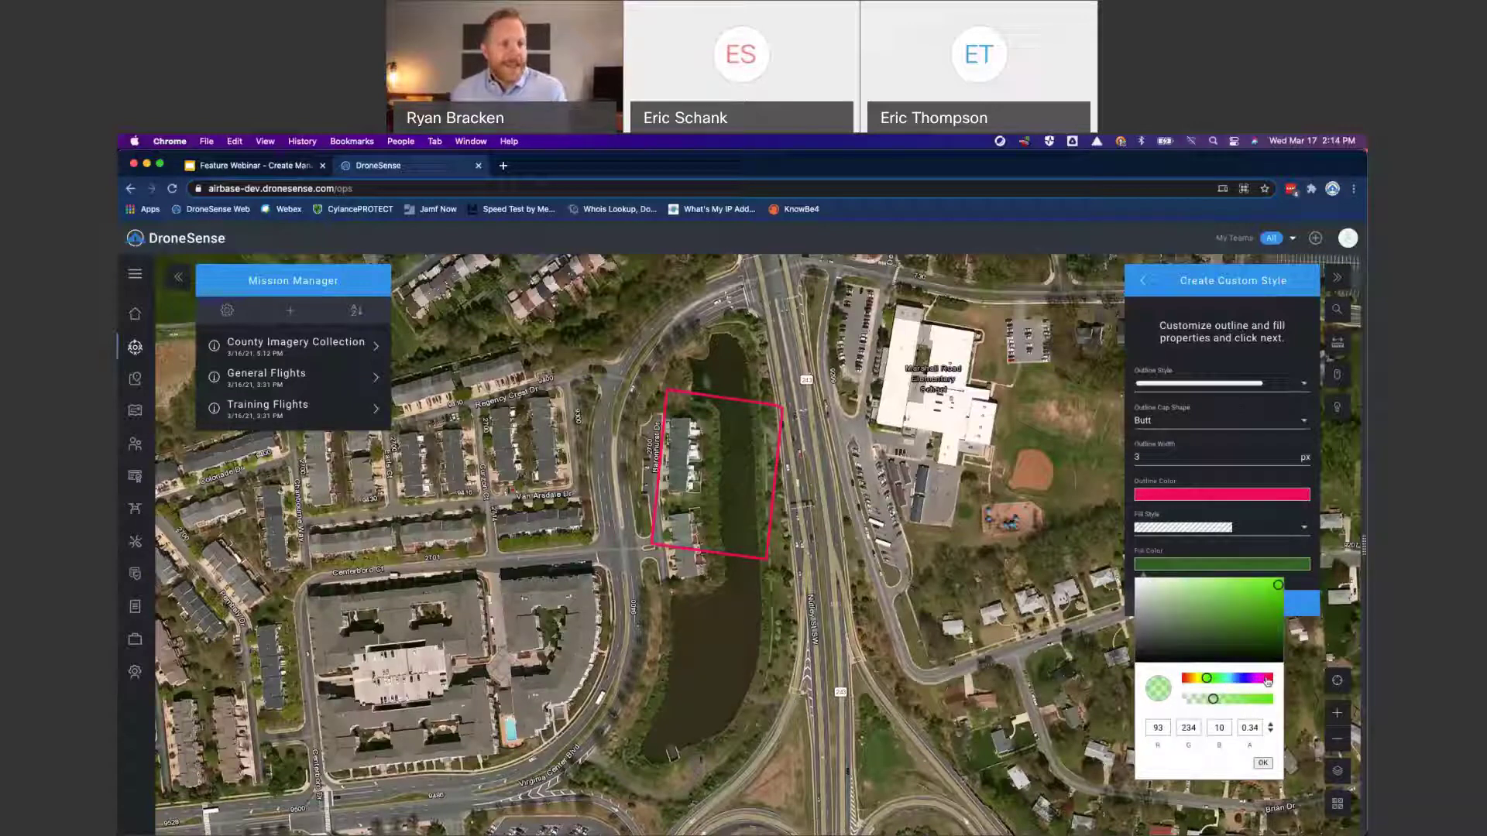
{"action": "left_click", "coordinate": [1267, 680]}
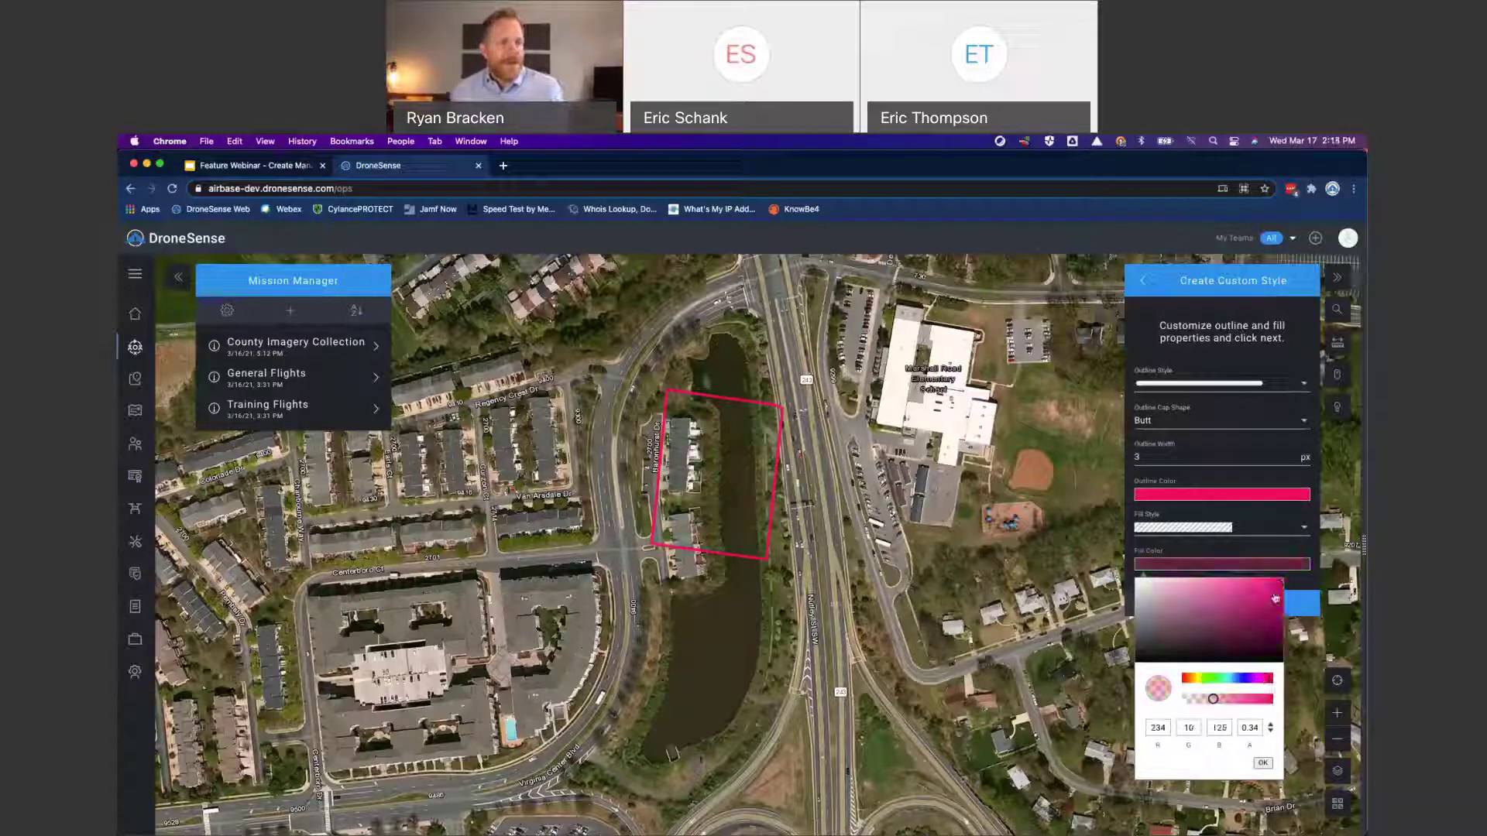
{"action": "left_click", "coordinate": [1263, 764]}
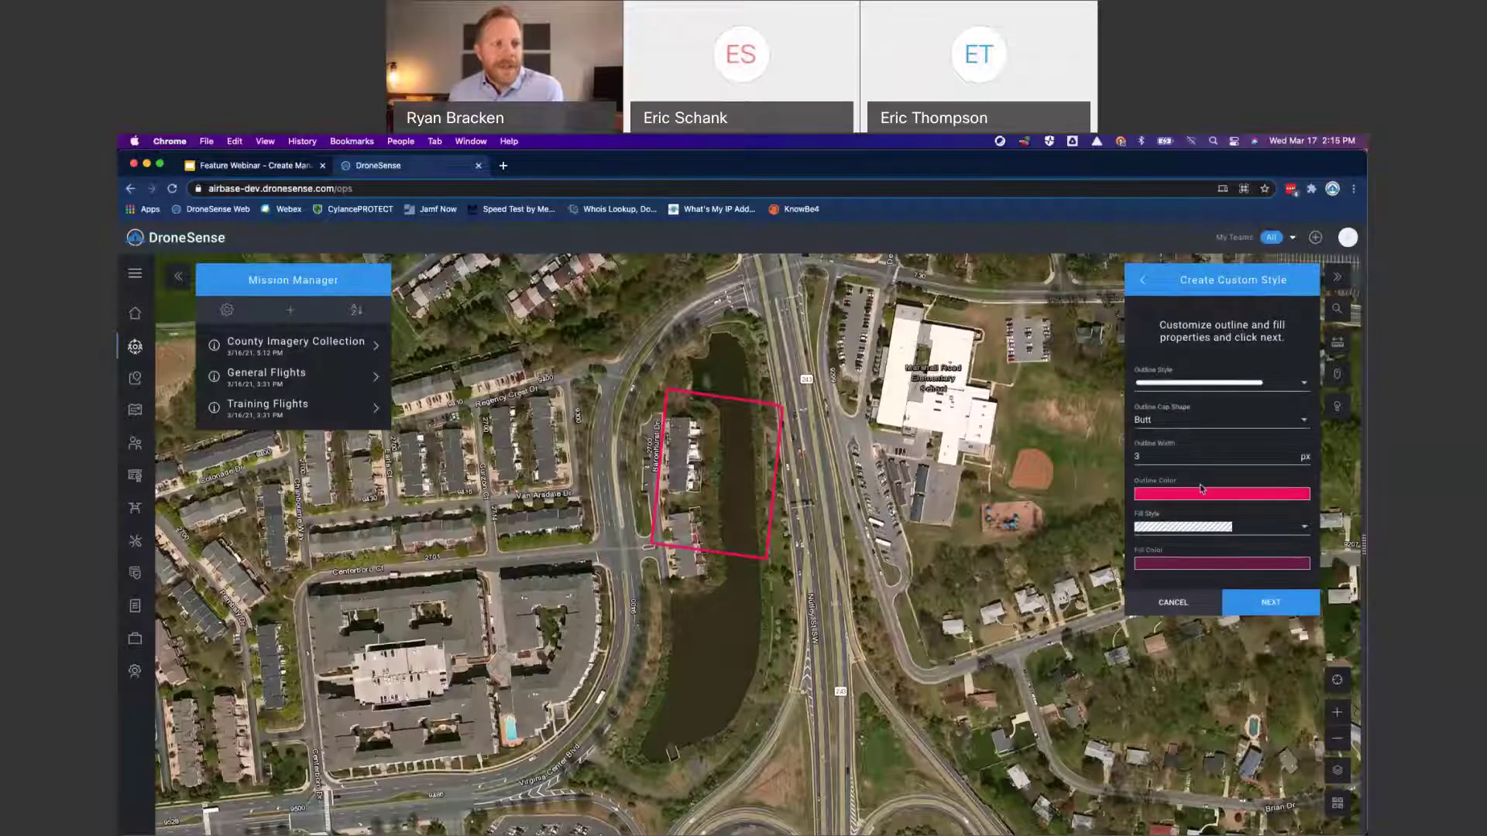
Step: Name the custom polygon style Water Hazard and save it
{"action": "left_click", "coordinate": [1264, 597]}
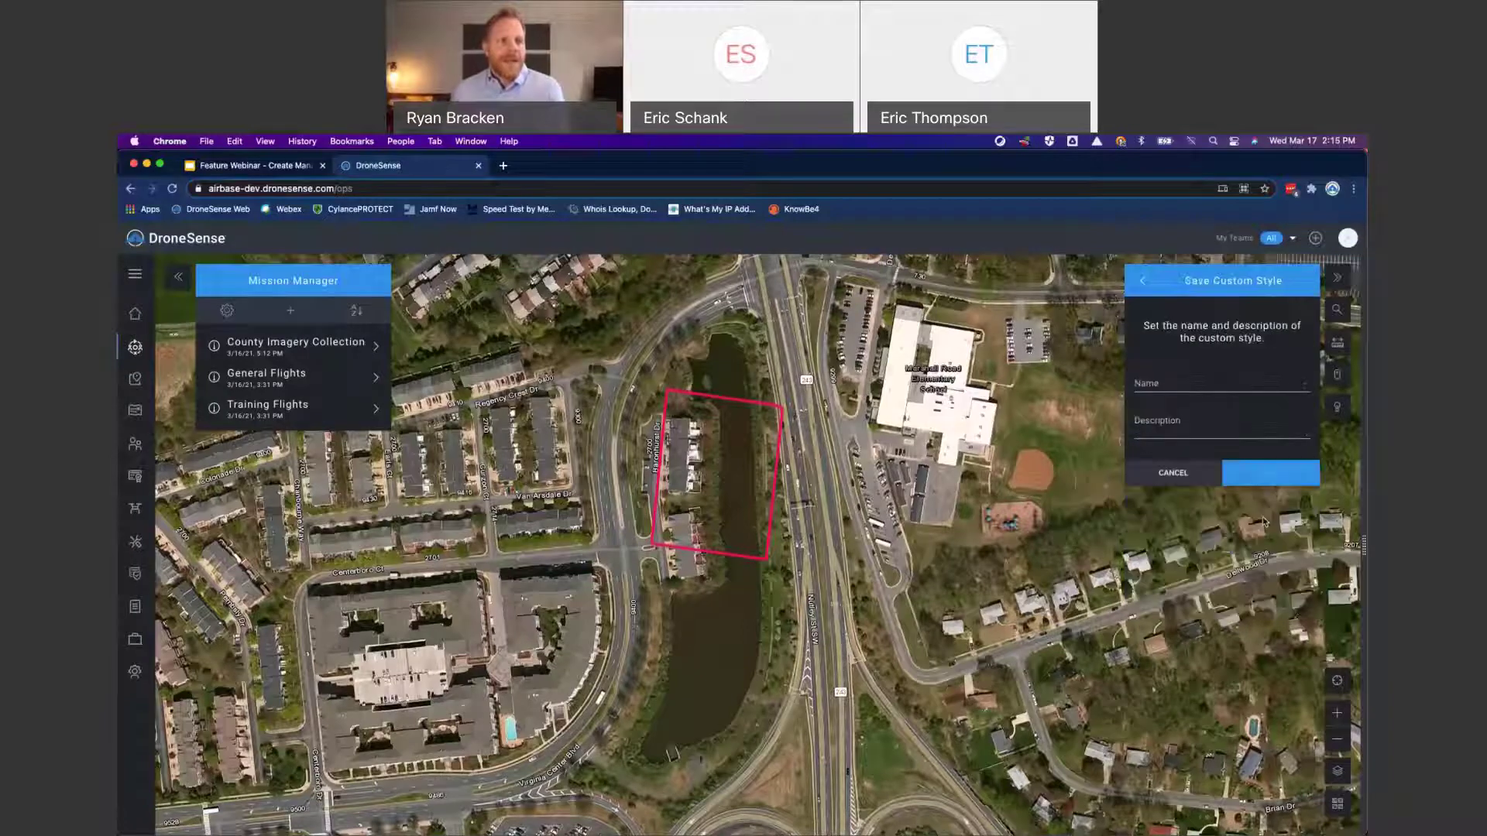
{"action": "left_click", "coordinate": [1171, 385]}
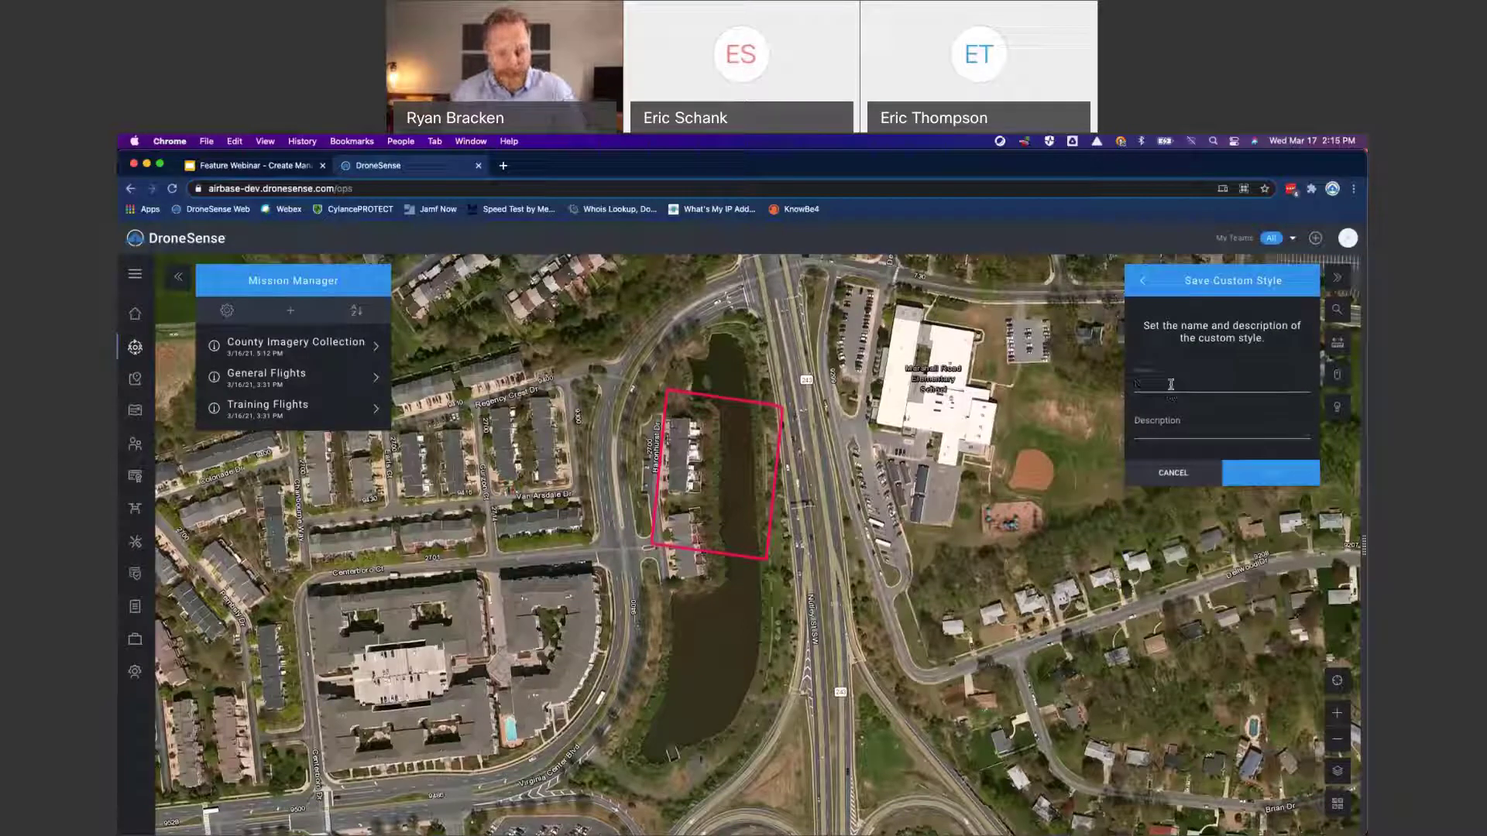
{"action": "type", "text": "Water"}
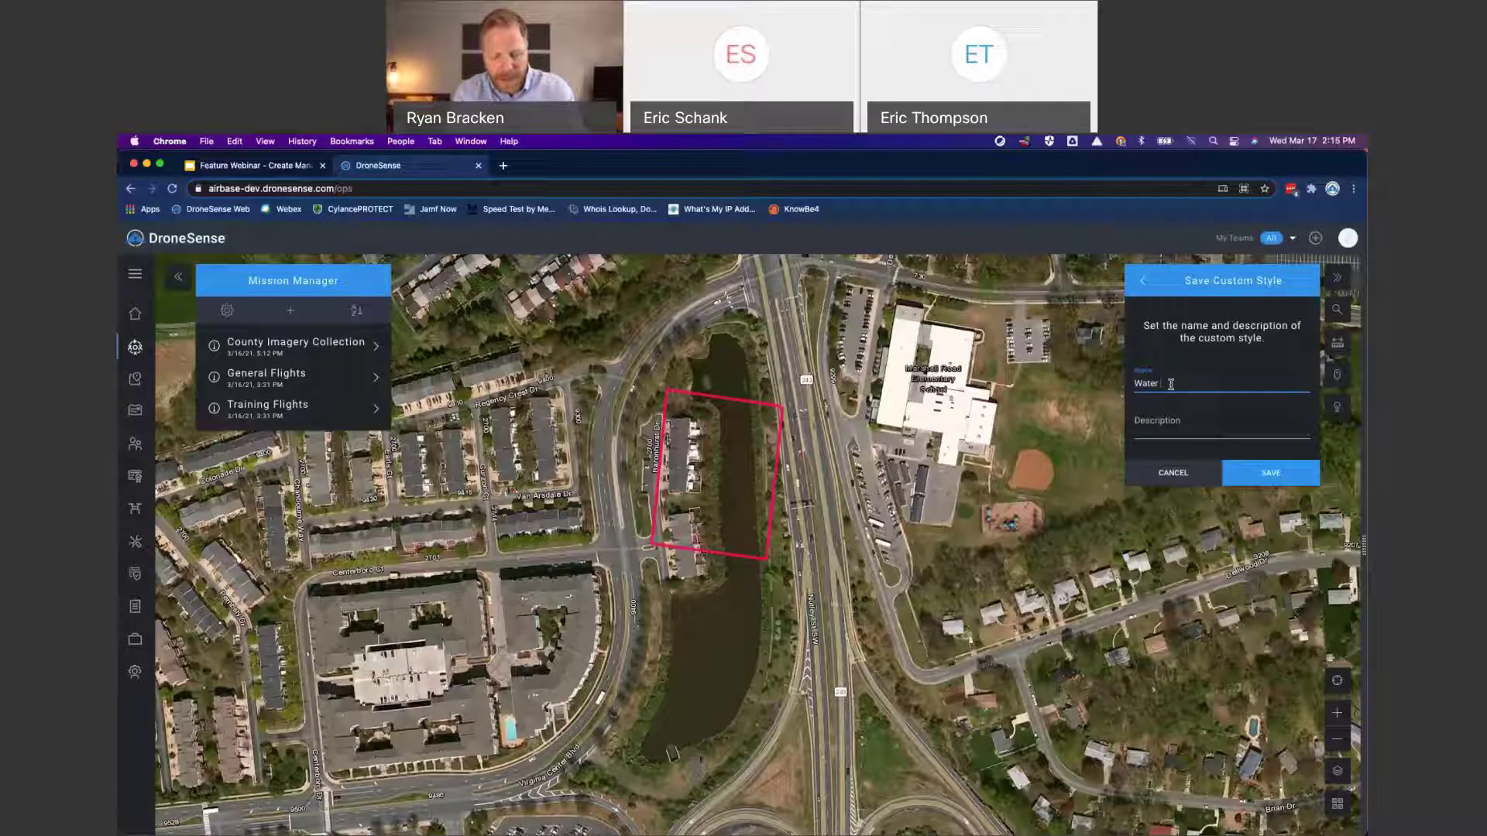
{"action": "type", "text": " Hazard"}
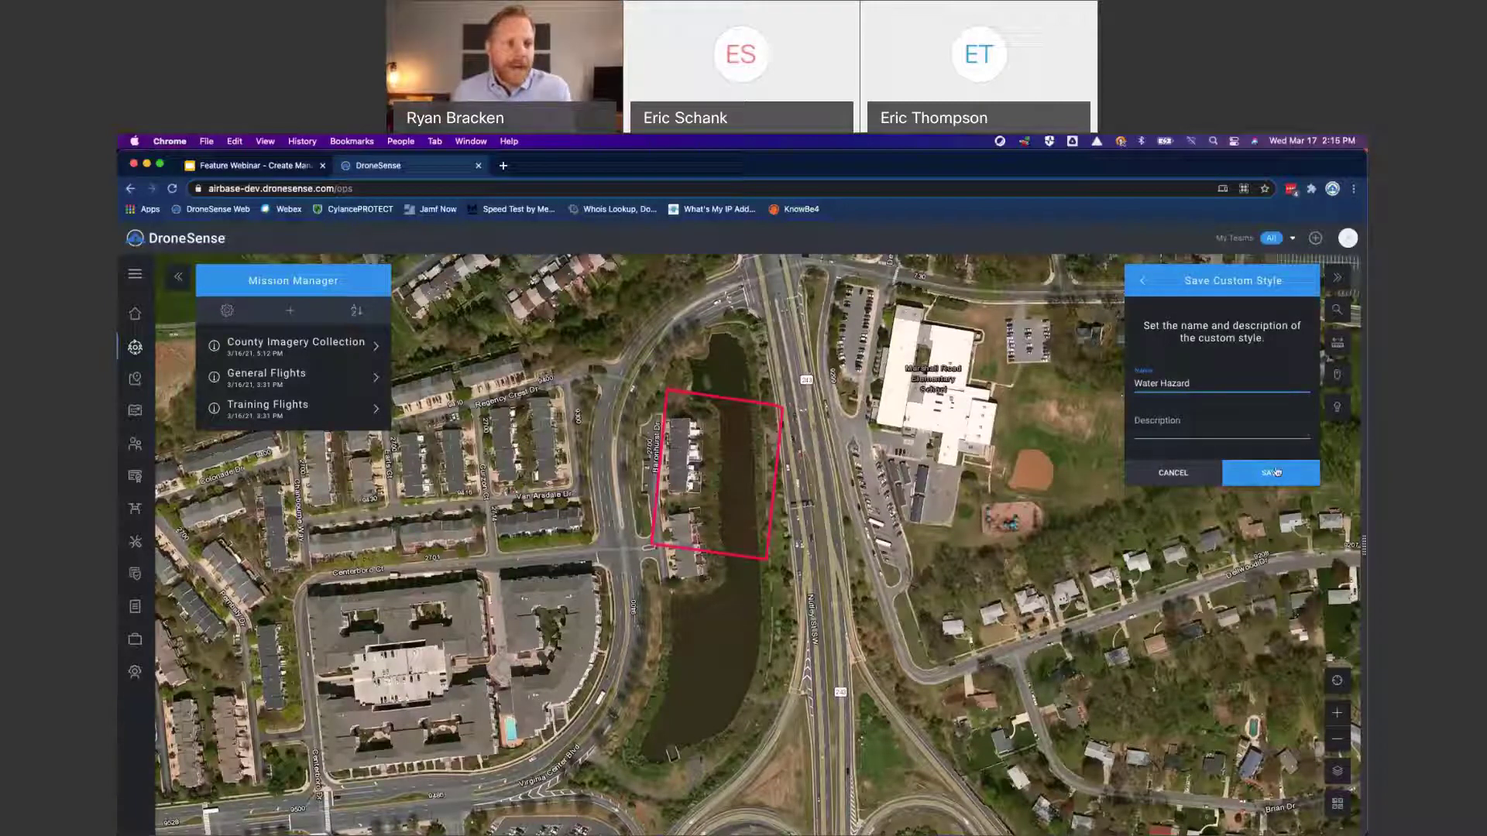
{"action": "left_click", "coordinate": [1275, 474]}
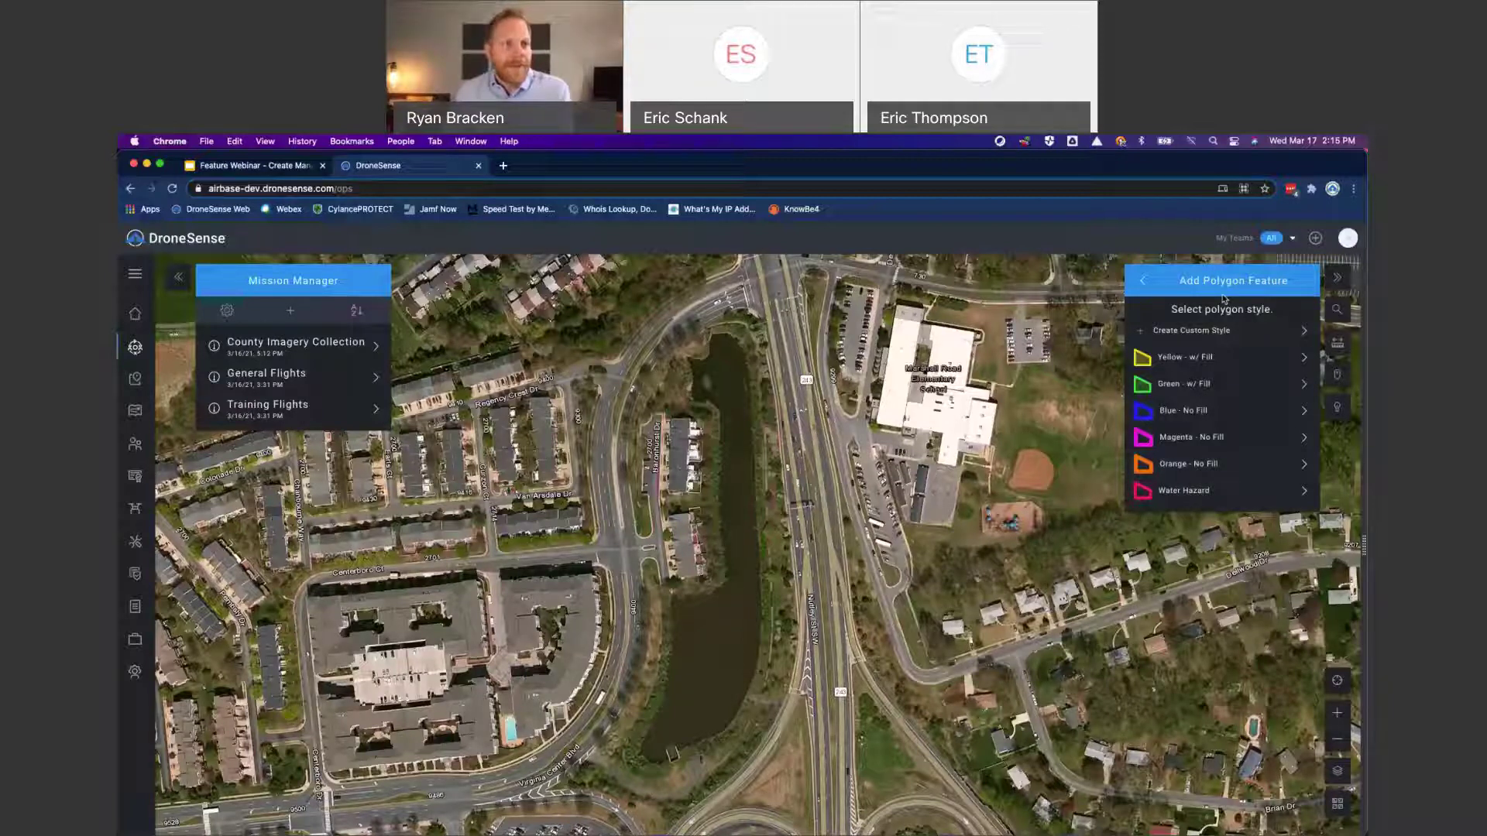
Step: Trace the full shoreline of the pond beside the highway as a polygon in the Water Hazard style and save the feature
{"action": "left_click", "coordinate": [1197, 490]}
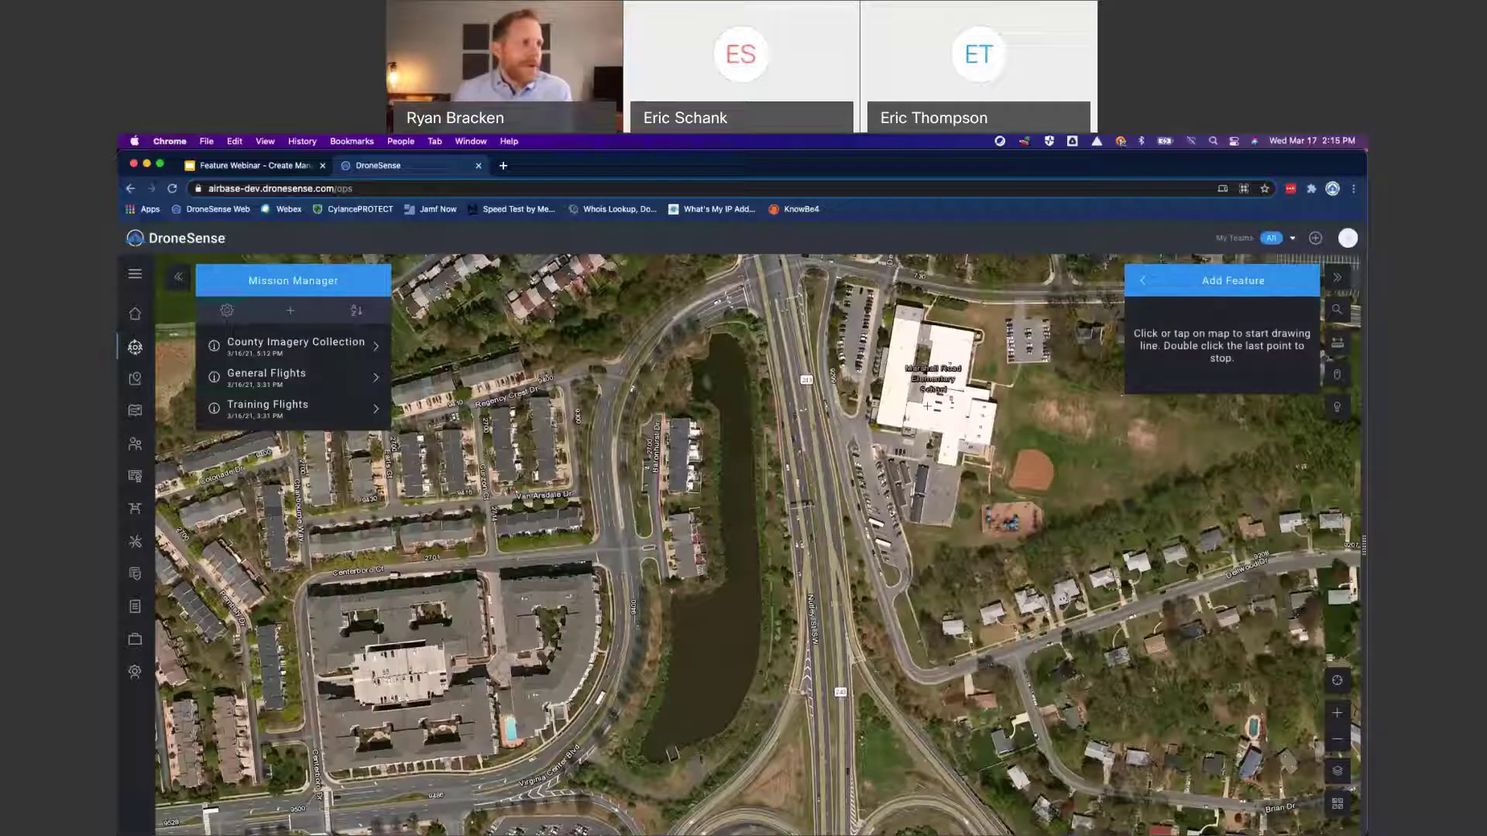
{"action": "left_click", "coordinate": [709, 335]}
{"action": "left_click", "coordinate": [729, 334]}
{"action": "left_click", "coordinate": [746, 355]}
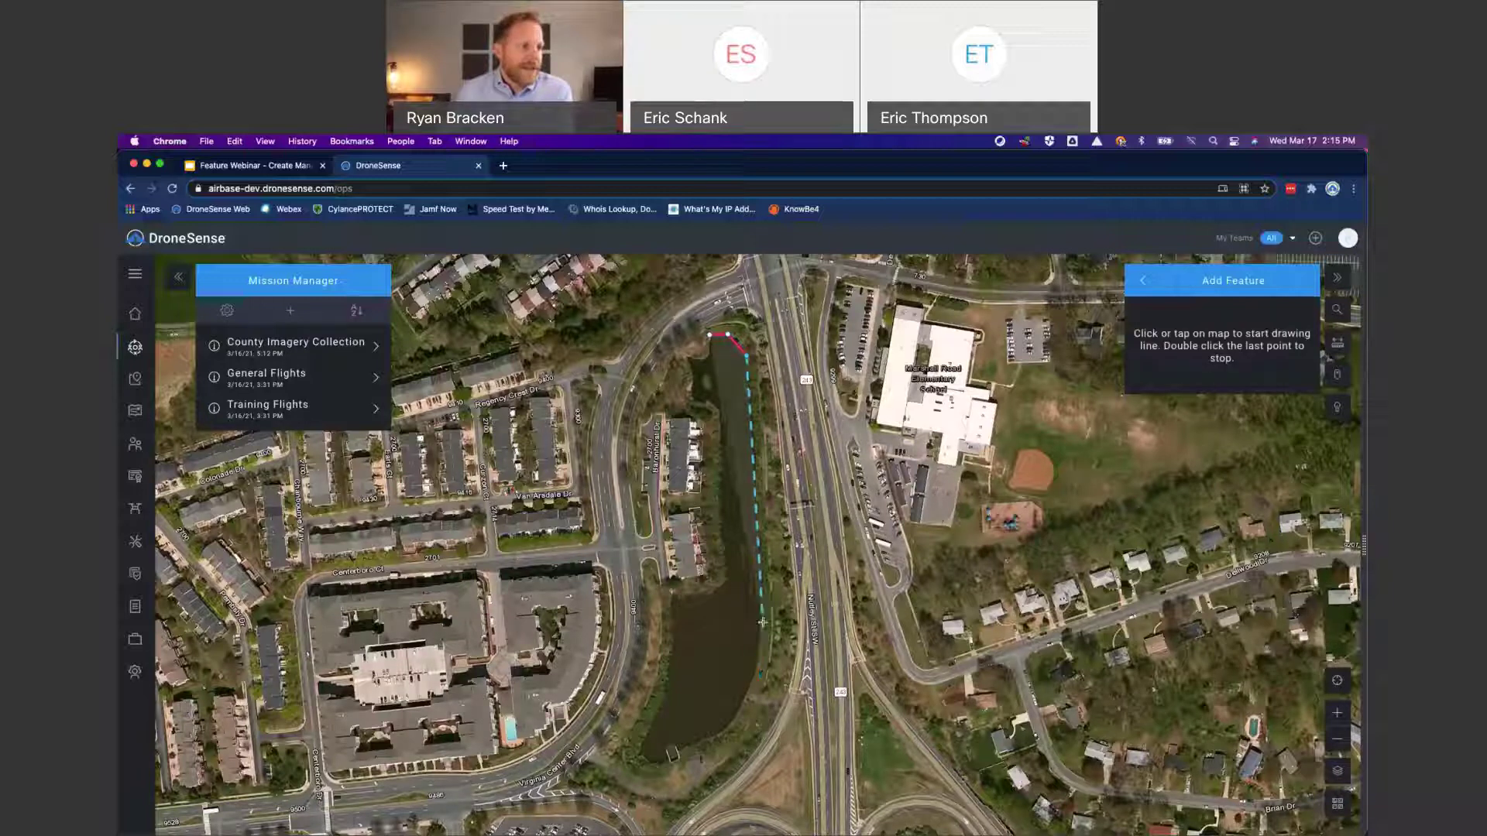
{"action": "left_click", "coordinate": [761, 619]}
{"action": "left_click", "coordinate": [753, 681]}
{"action": "left_click", "coordinate": [733, 724]}
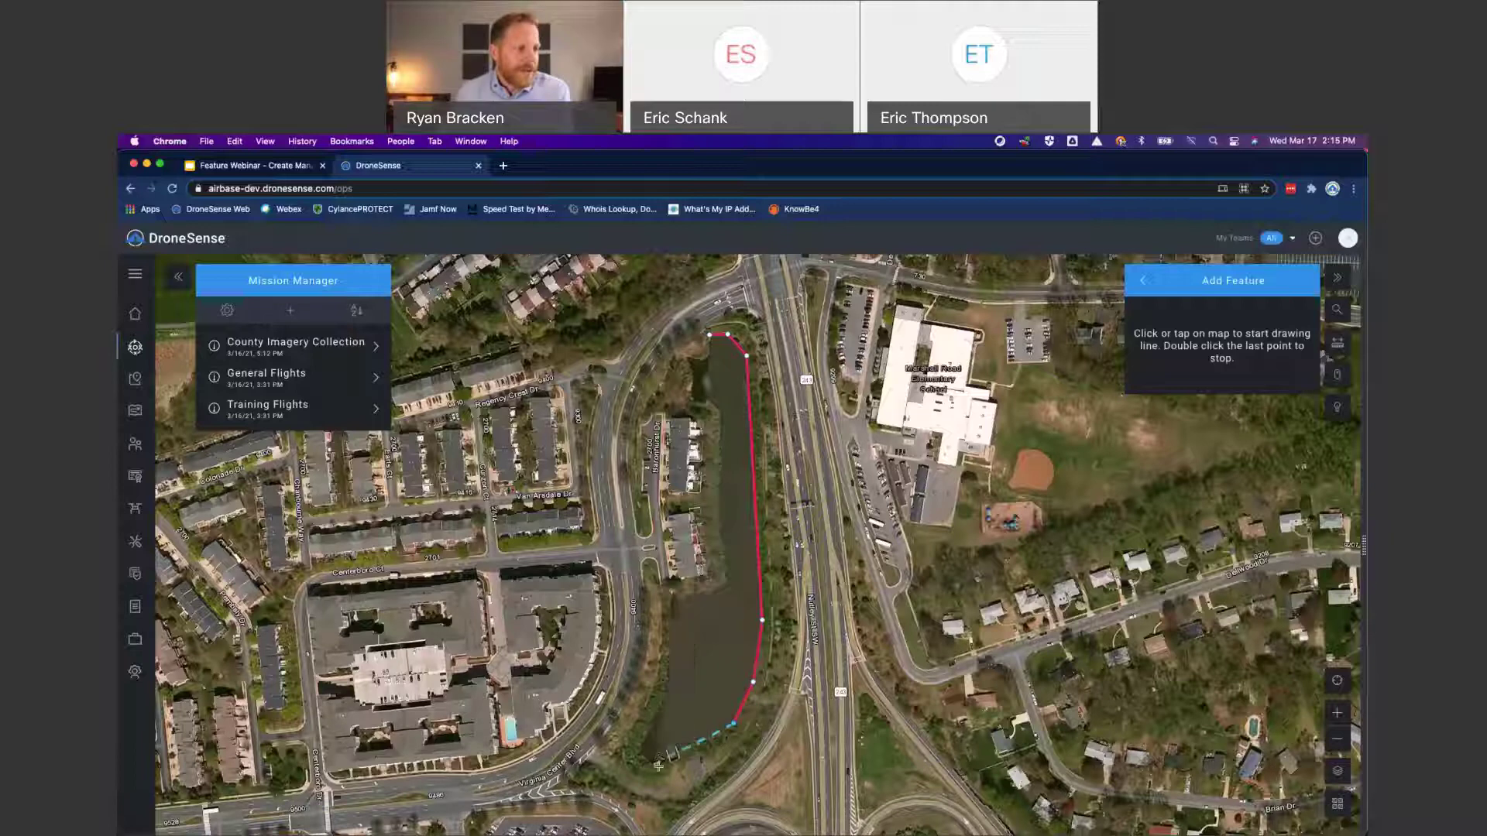
{"action": "left_click", "coordinate": [662, 764]}
{"action": "left_click", "coordinate": [639, 755]}
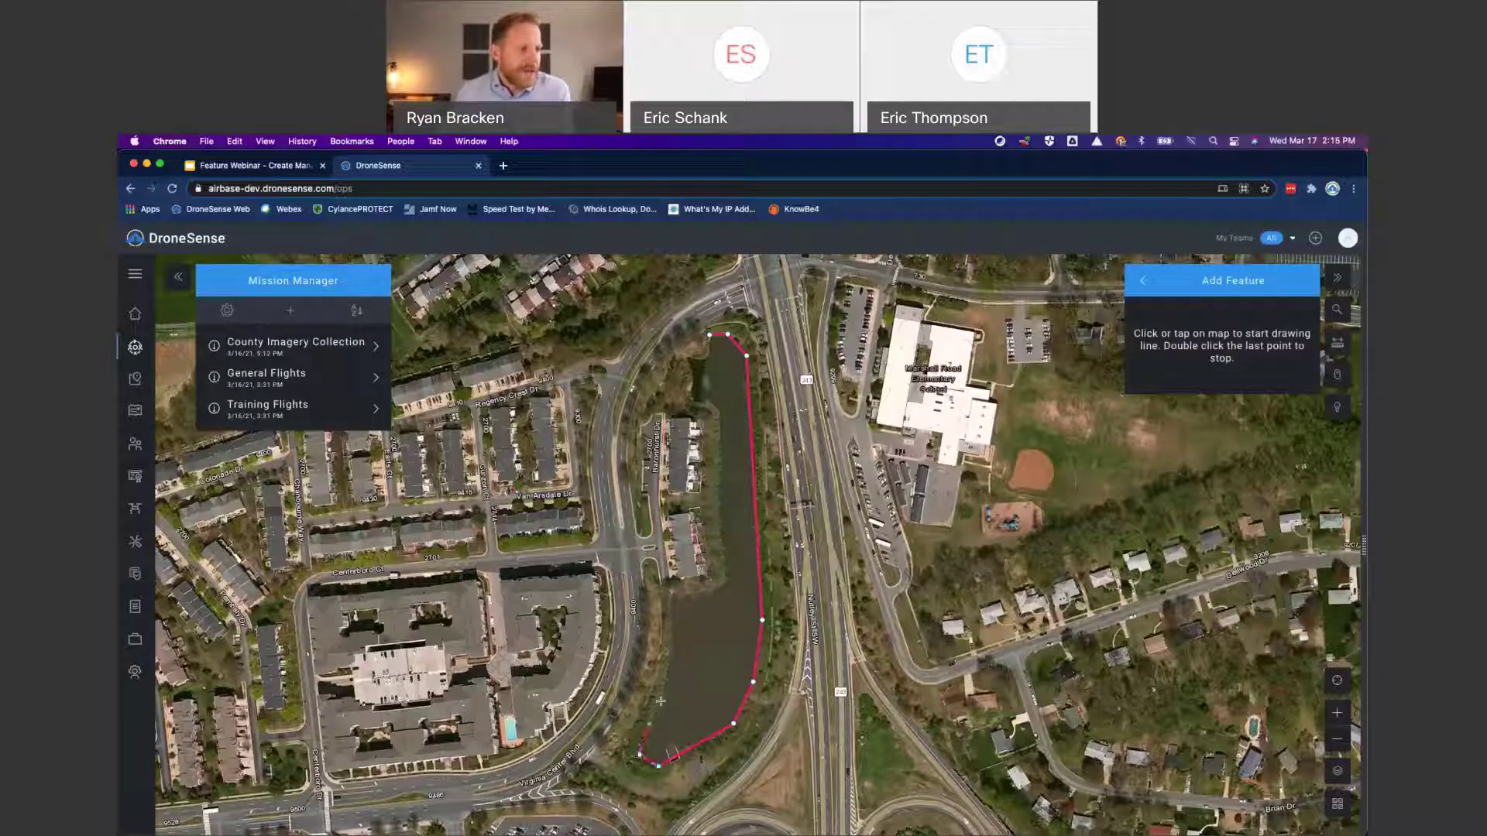
{"action": "left_click", "coordinate": [667, 673]}
{"action": "left_click", "coordinate": [670, 596]}
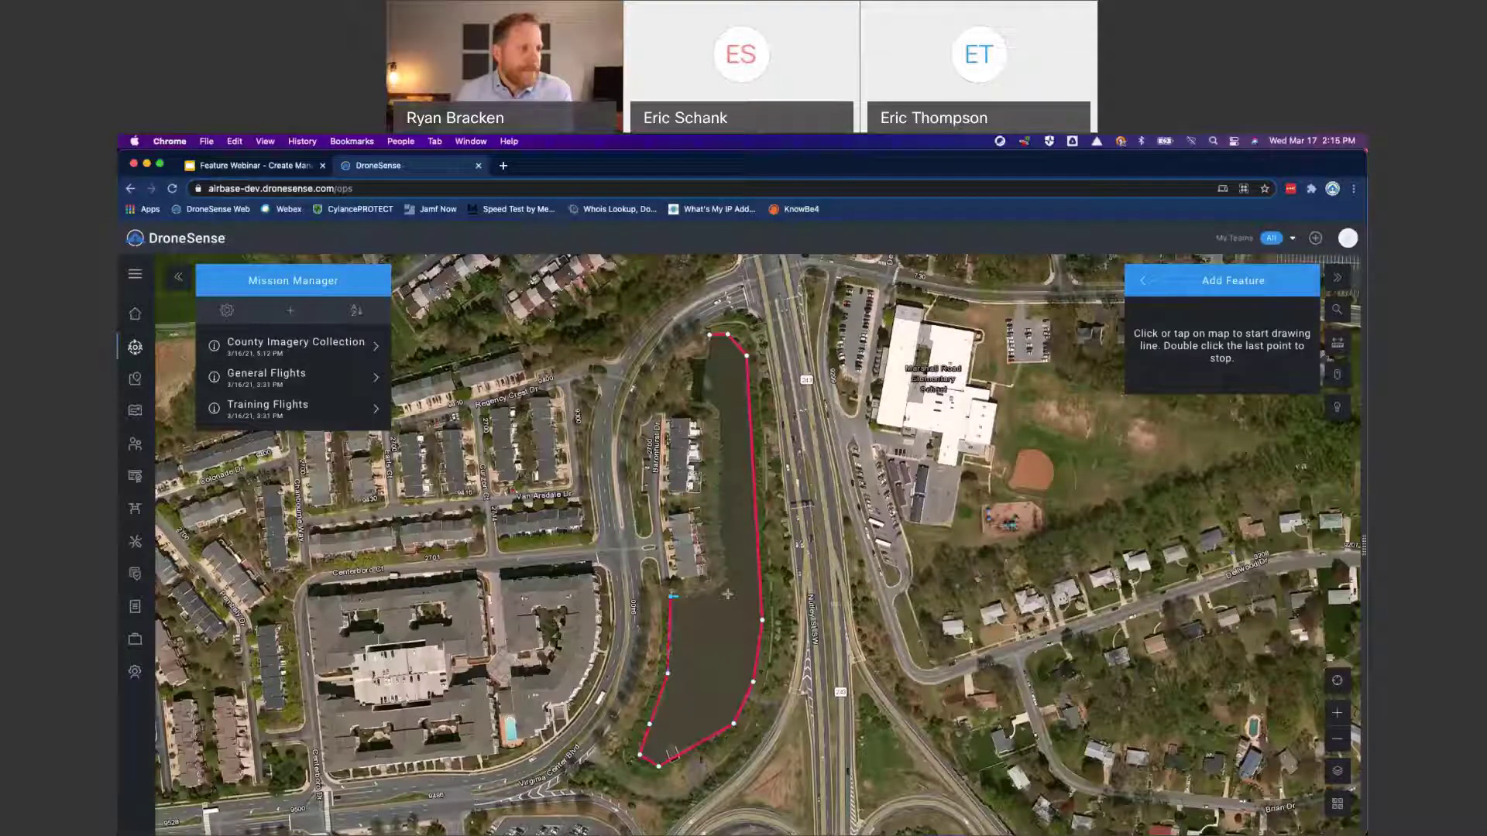
{"action": "left_click", "coordinate": [716, 590]}
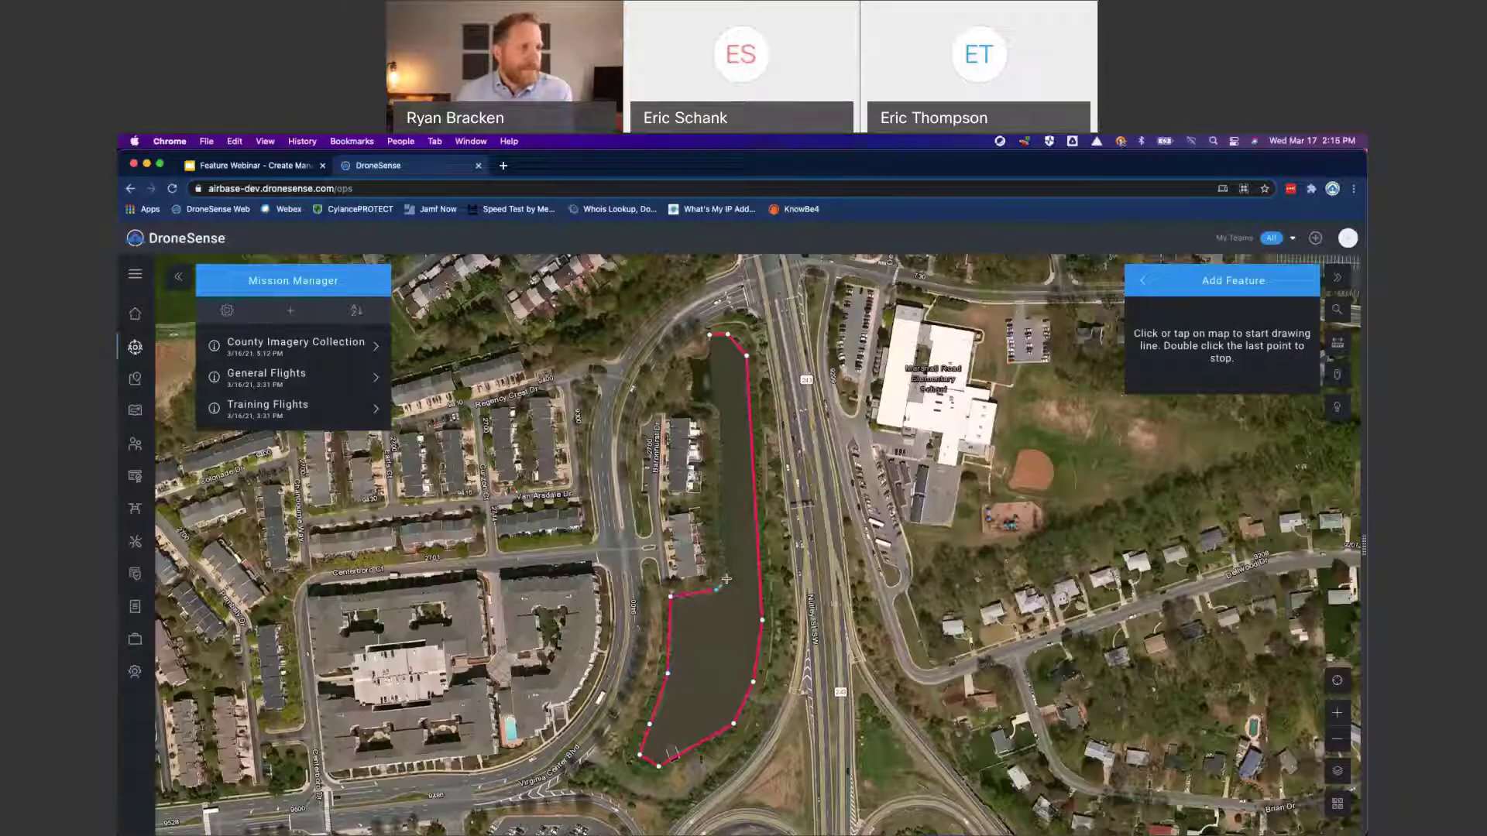
{"action": "left_click", "coordinate": [719, 415]}
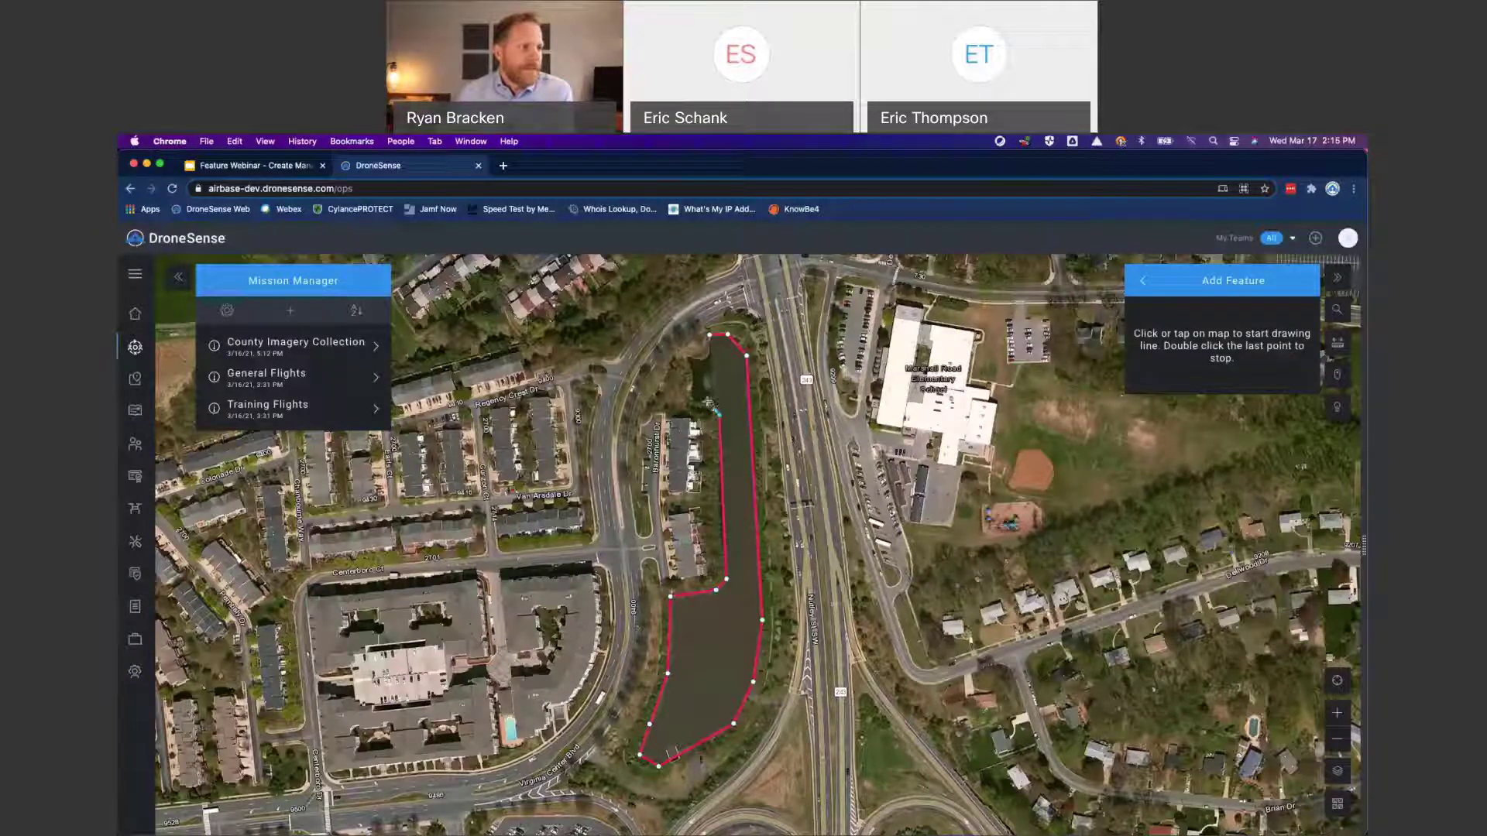
{"action": "left_click", "coordinate": [707, 402]}
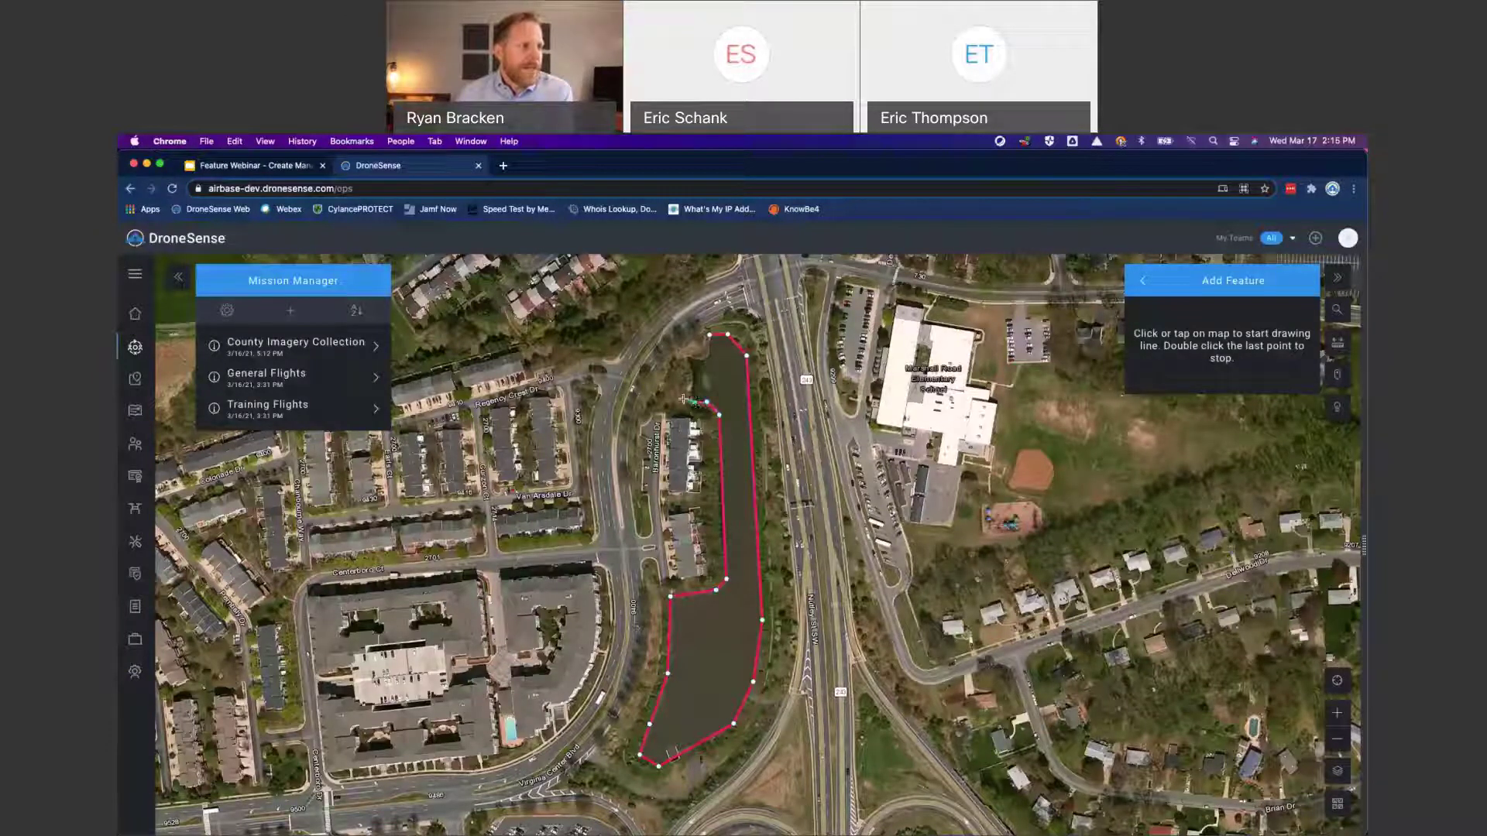
{"action": "left_click", "coordinate": [694, 402]}
{"action": "left_click", "coordinate": [687, 359]}
{"action": "left_click", "coordinate": [702, 357]}
{"action": "left_click", "coordinate": [708, 356]}
{"action": "double_click", "coordinate": [709, 338]}
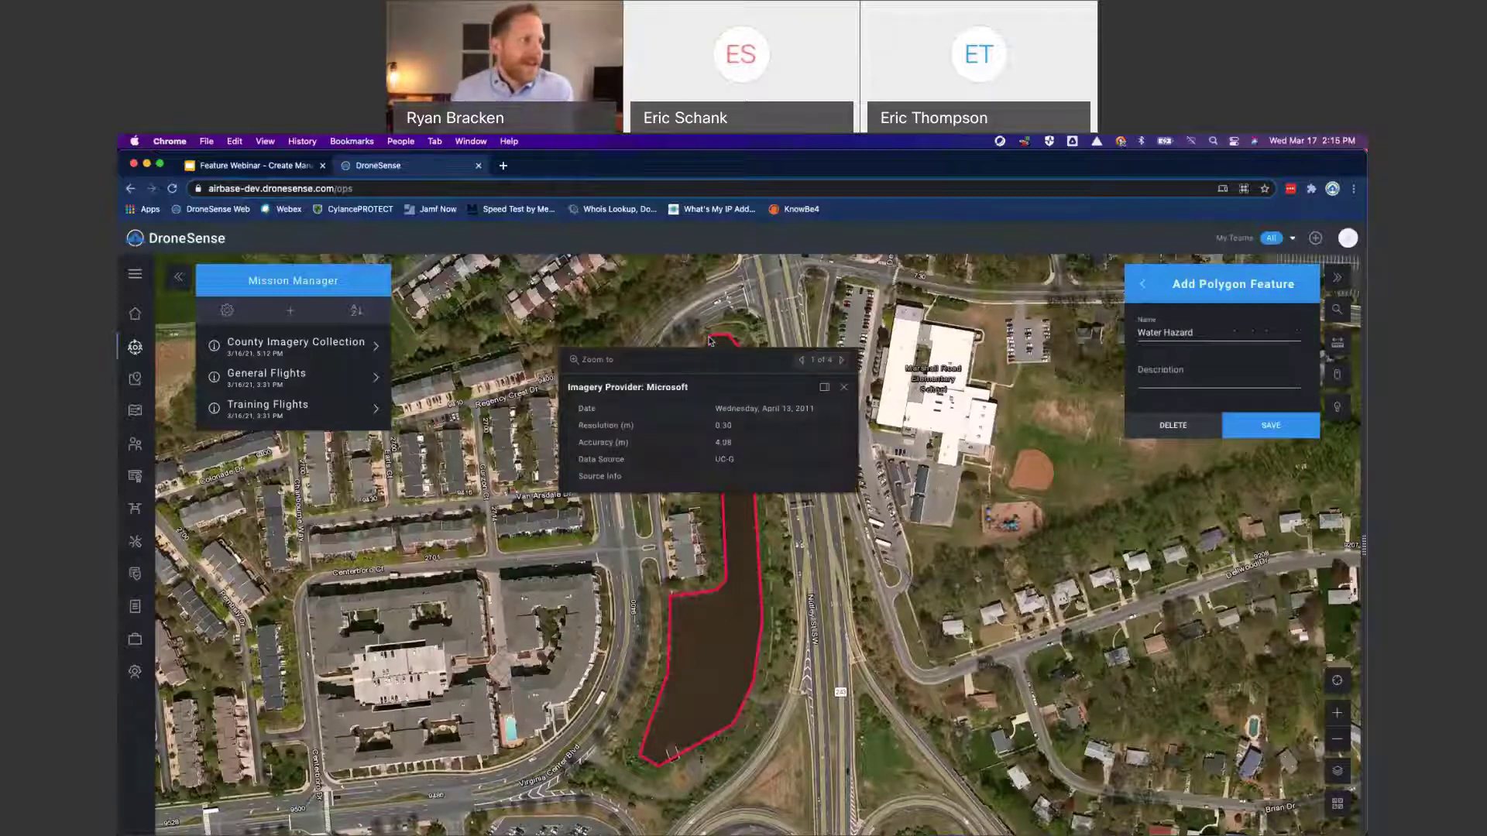
{"action": "left_click", "coordinate": [843, 387]}
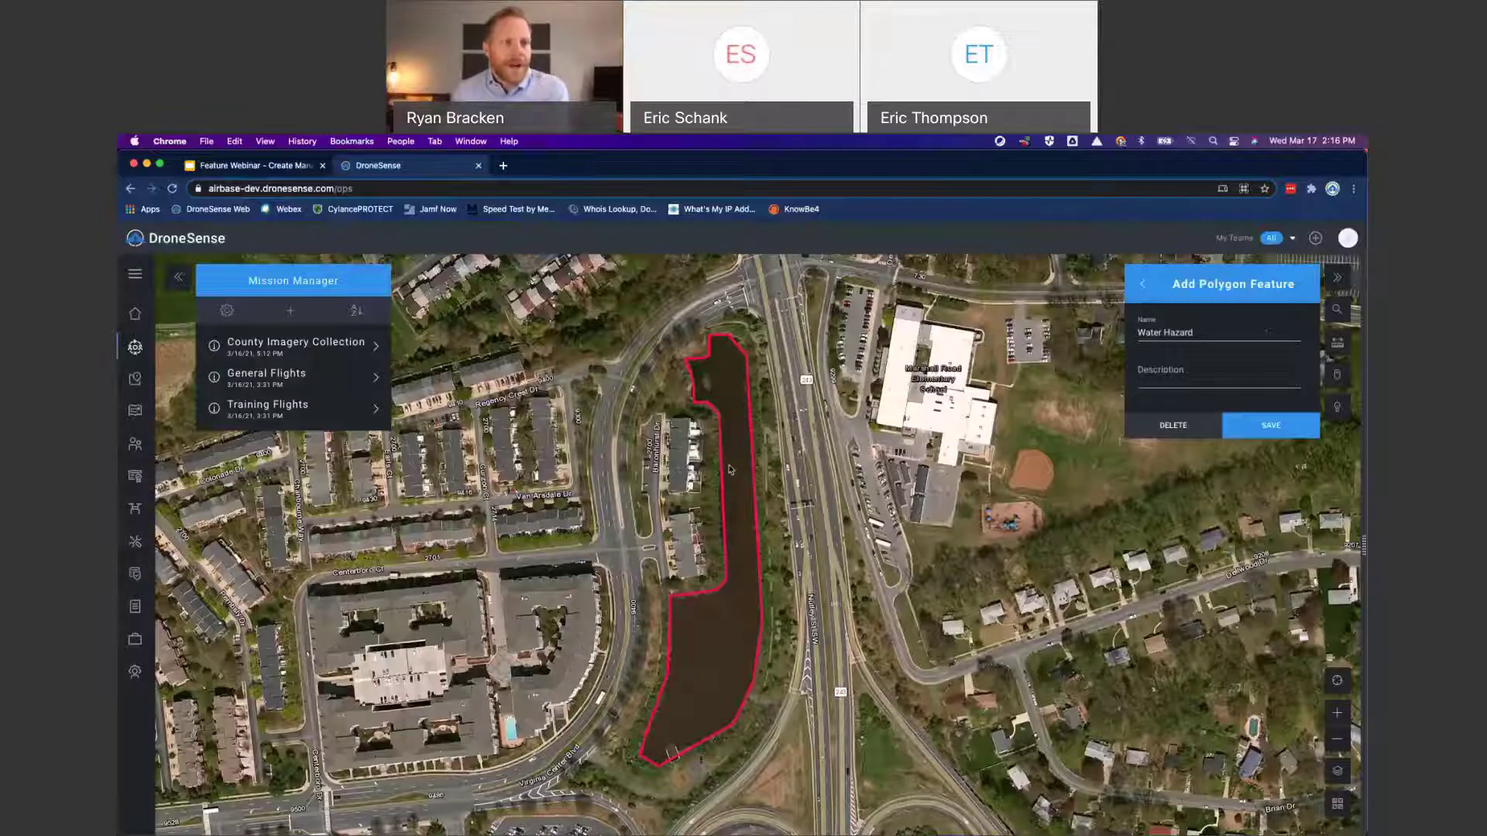
{"action": "left_click", "coordinate": [1238, 427]}
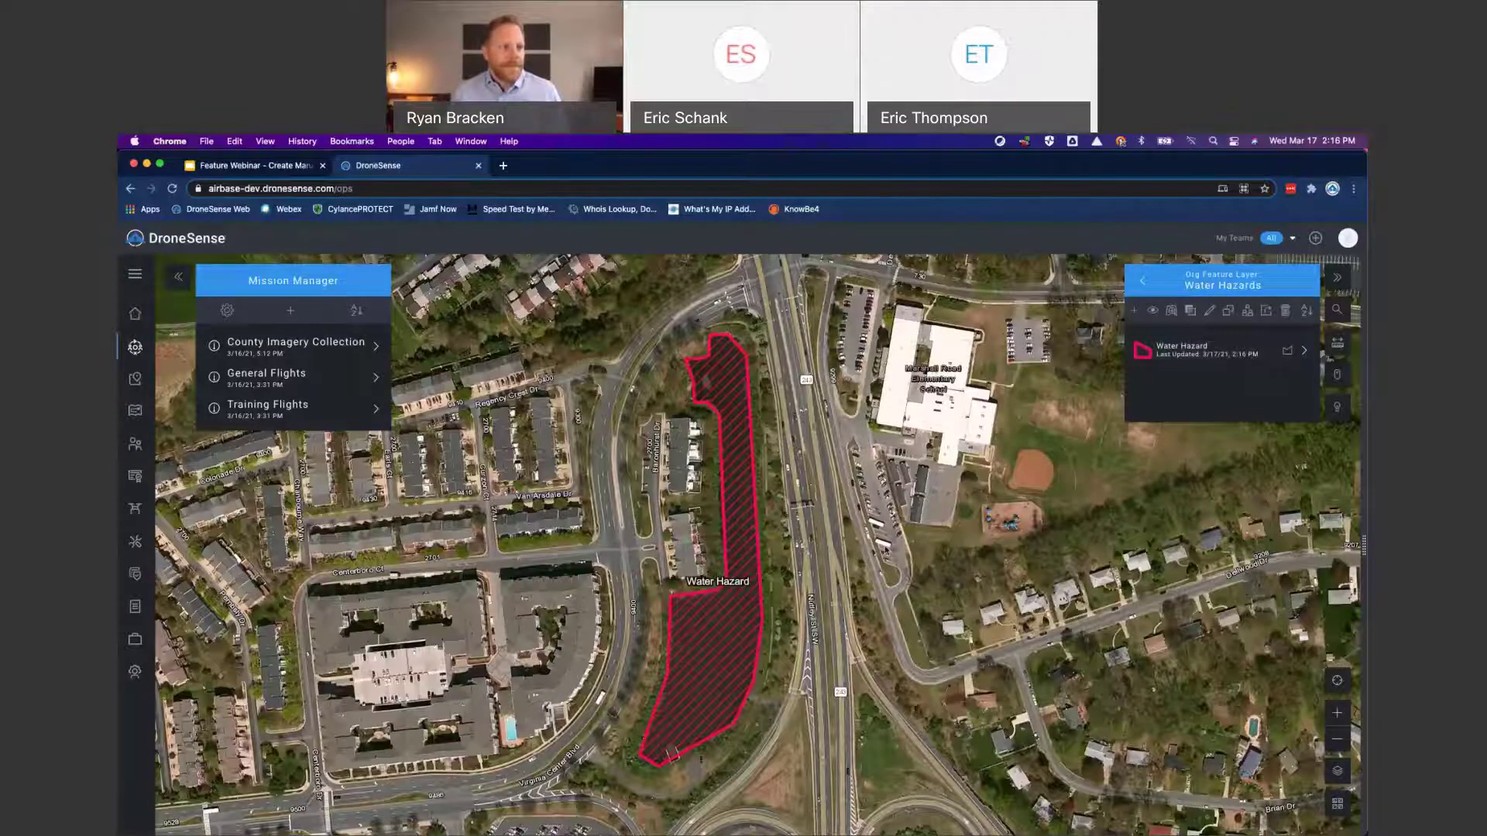
Step: Add a second Water Hazard polygon around the pond in the residential area northwest of the first one and save it
{"action": "scroll", "coordinate": [839, 680], "scroll_direction": "down", "scroll_amount": 10}
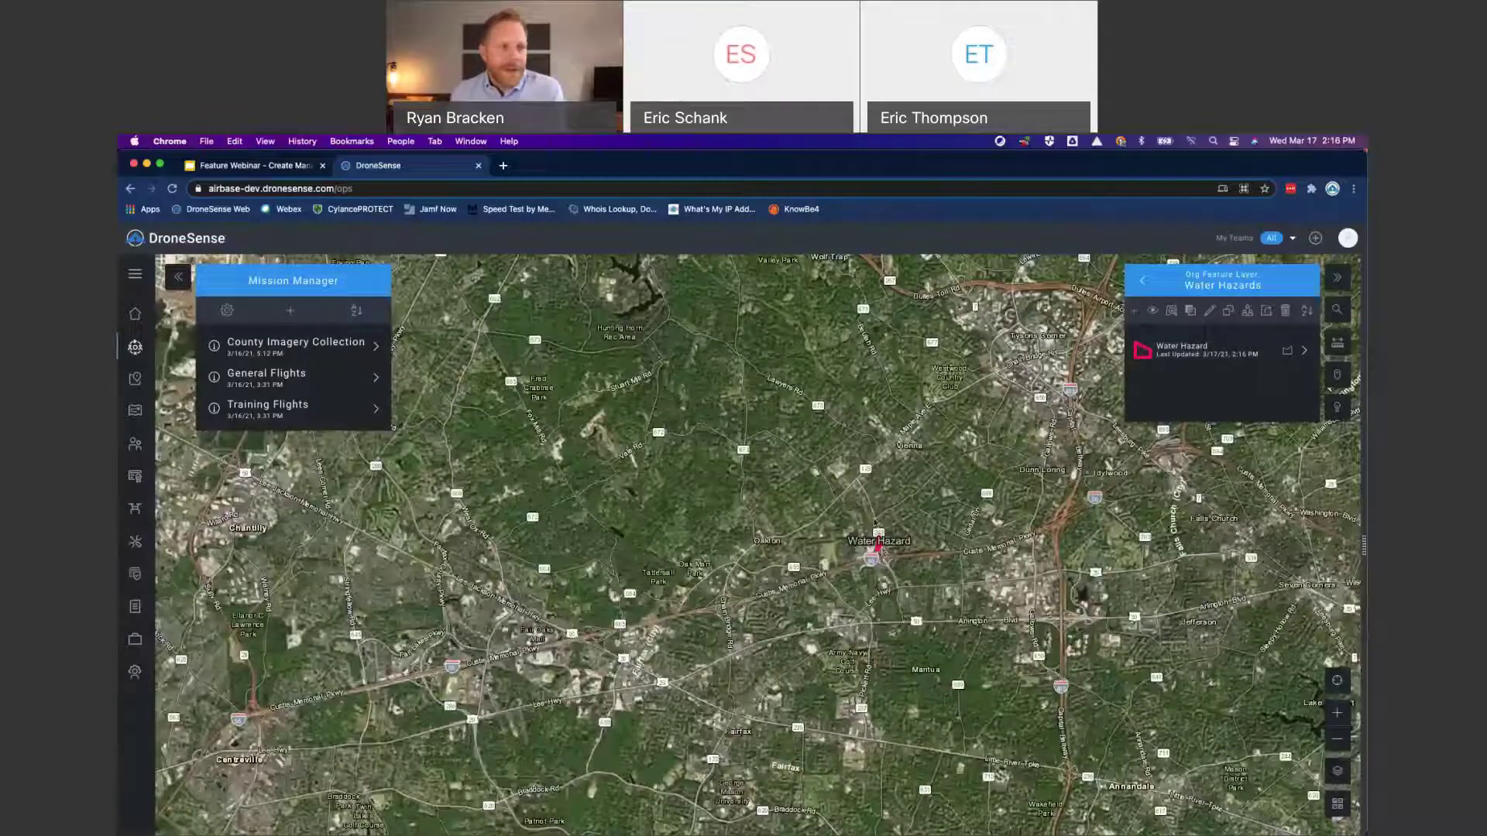
{"action": "scroll", "coordinate": [877, 535], "scroll_direction": "up", "scroll_amount": 5}
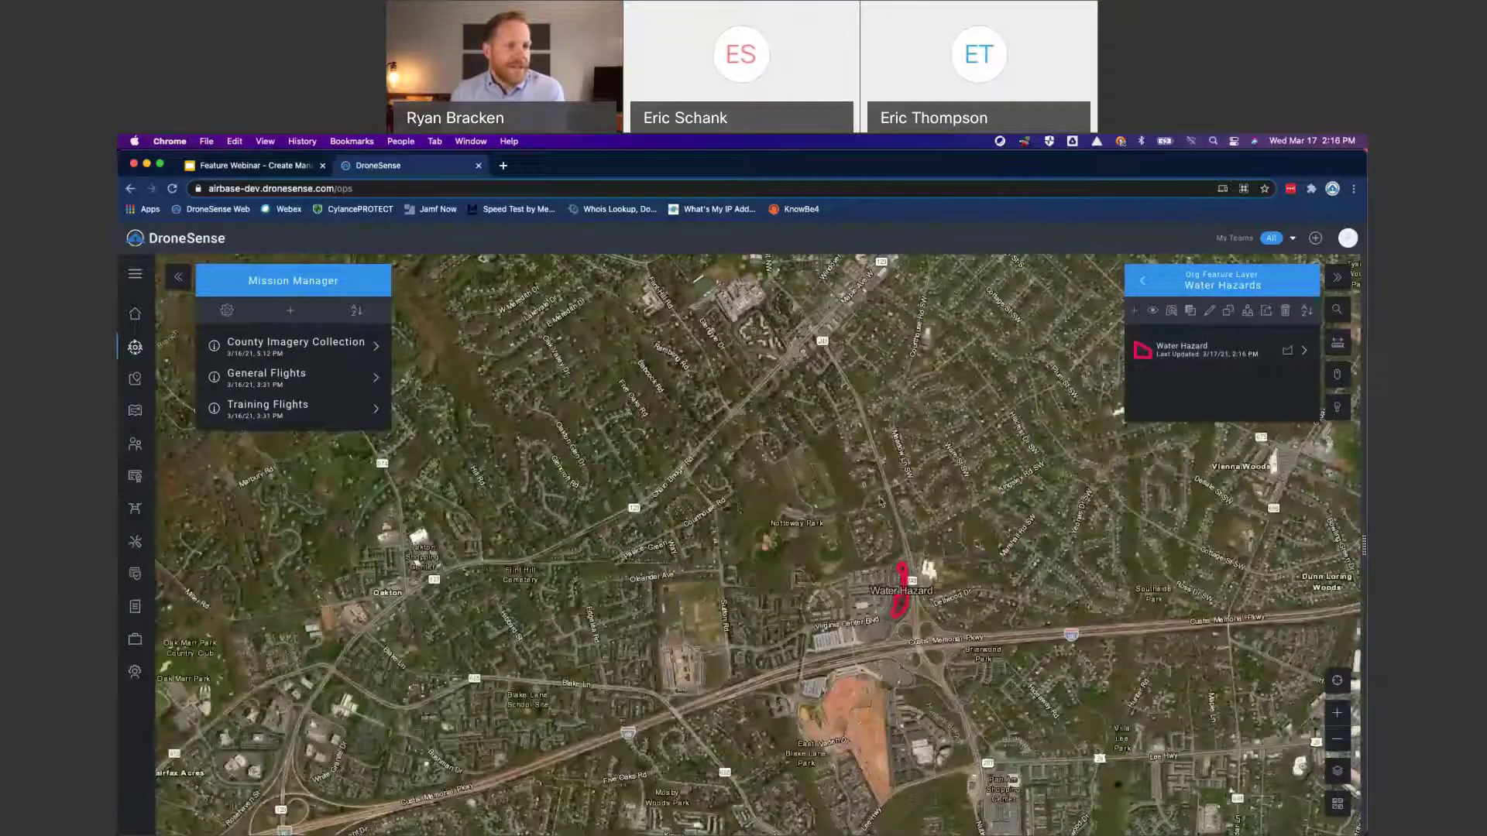
{"action": "left_click_drag", "start_coordinate": [986, 415], "coordinate": [967, 669]}
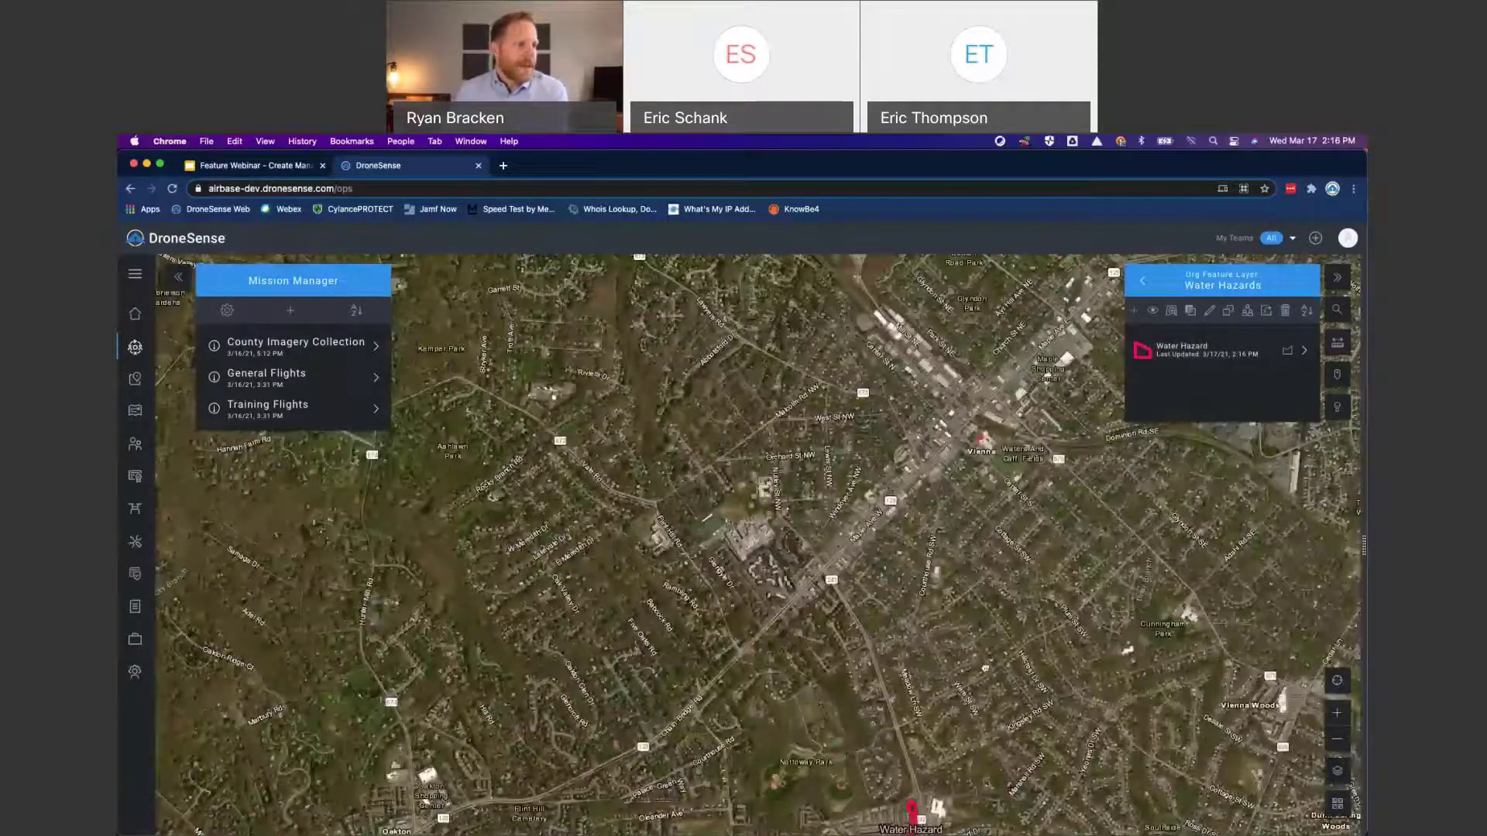
{"action": "scroll", "coordinate": [684, 508], "scroll_direction": "up", "scroll_amount": 5}
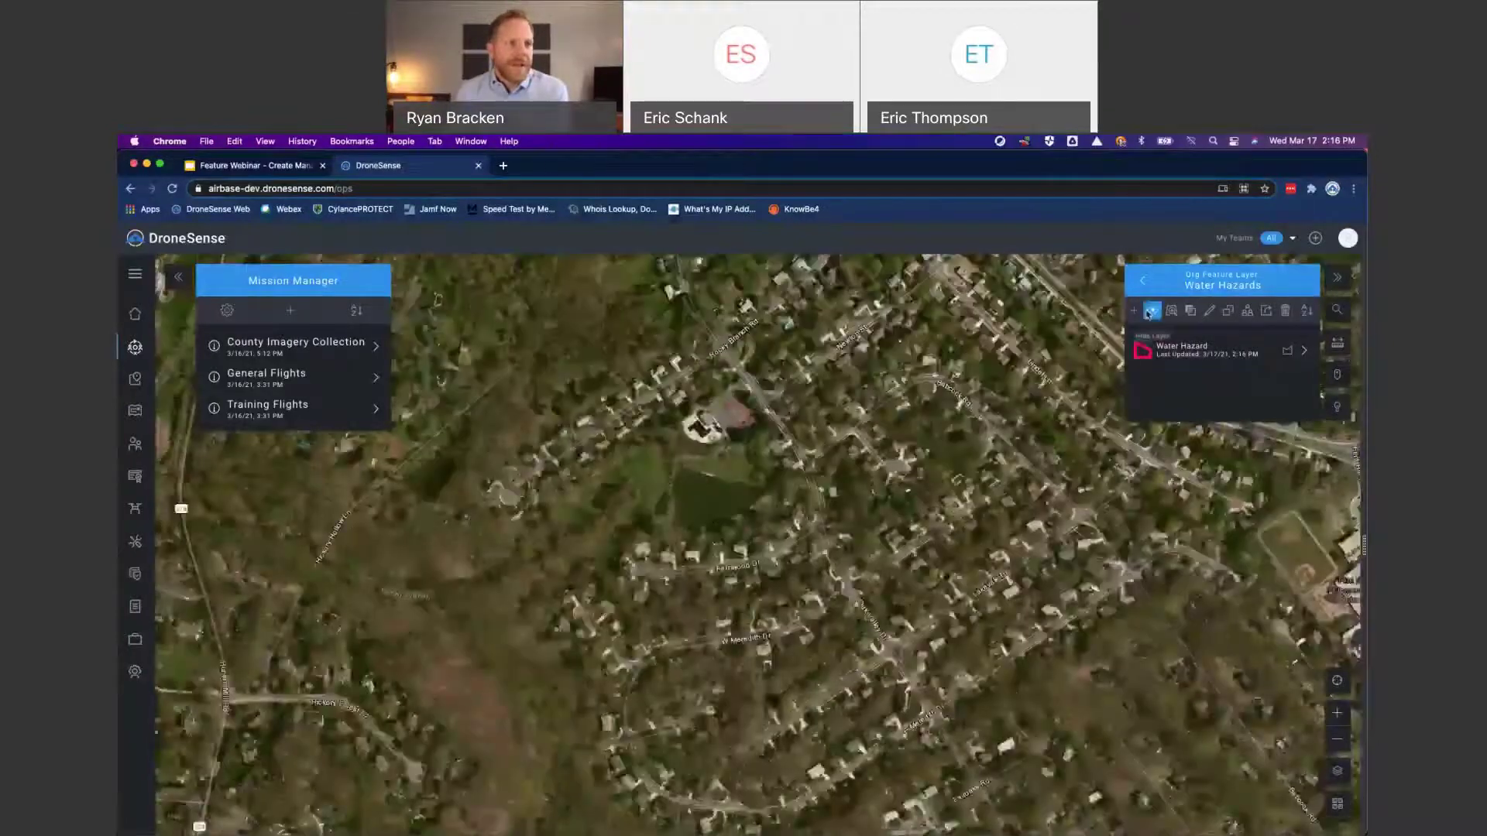
{"action": "left_click", "coordinate": [1134, 311]}
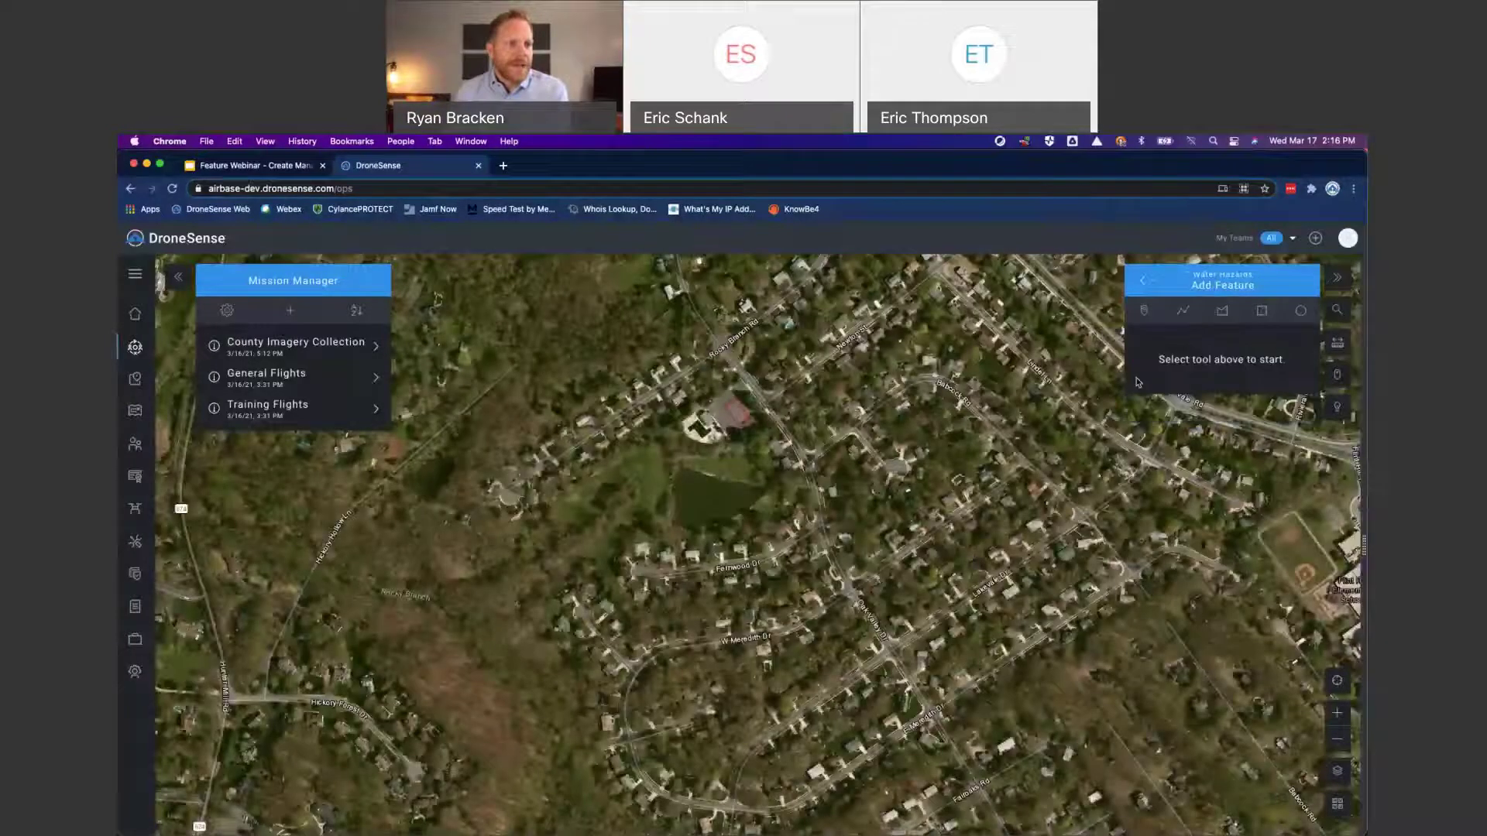
{"action": "left_click", "coordinate": [1222, 311]}
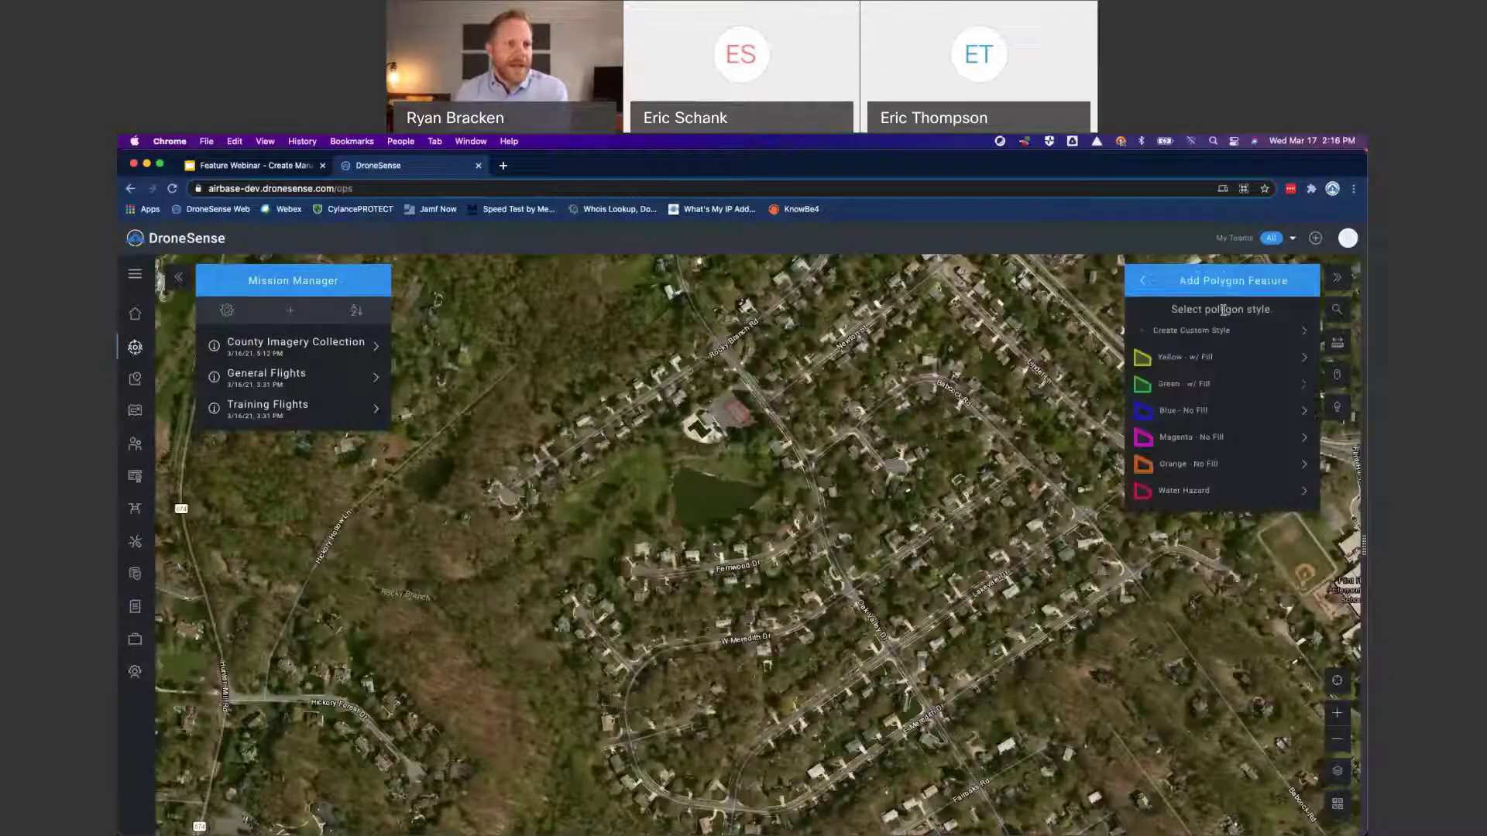
{"action": "left_click", "coordinate": [1185, 490]}
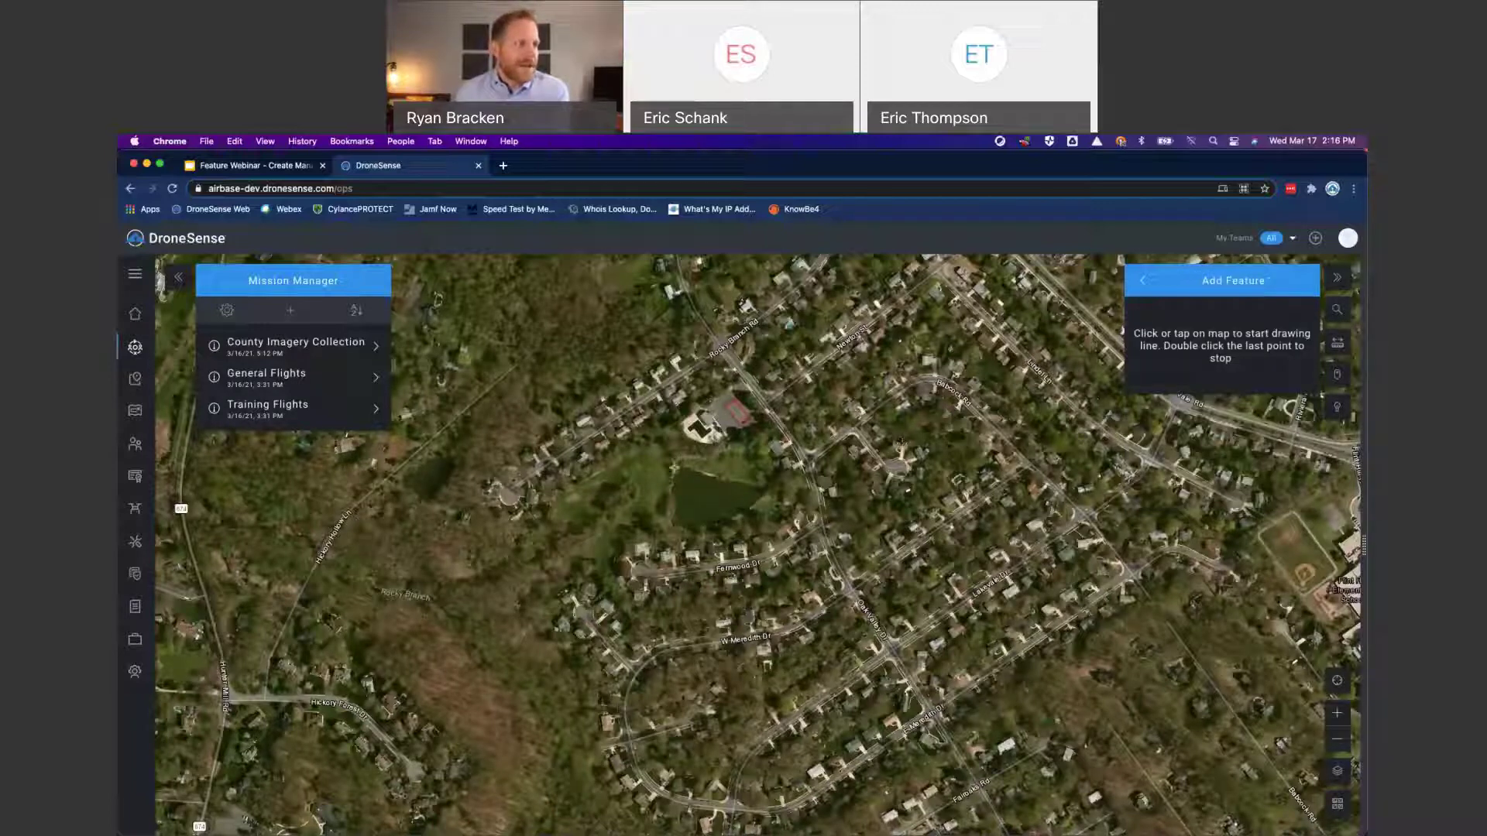
{"action": "left_click", "coordinate": [674, 468]}
{"action": "left_click", "coordinate": [671, 524]}
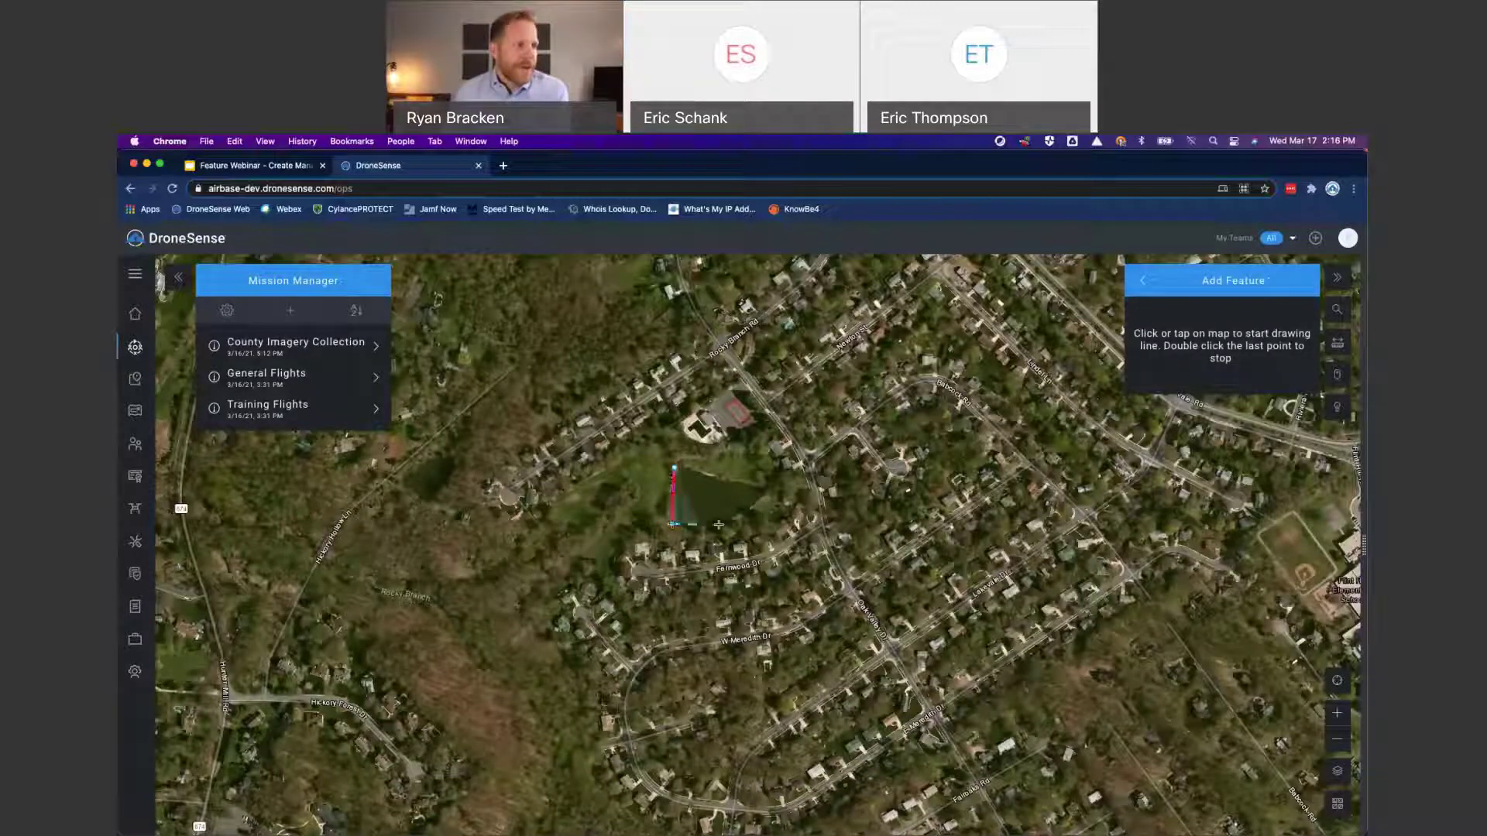
{"action": "left_click", "coordinate": [720, 524]}
{"action": "left_click", "coordinate": [762, 492]}
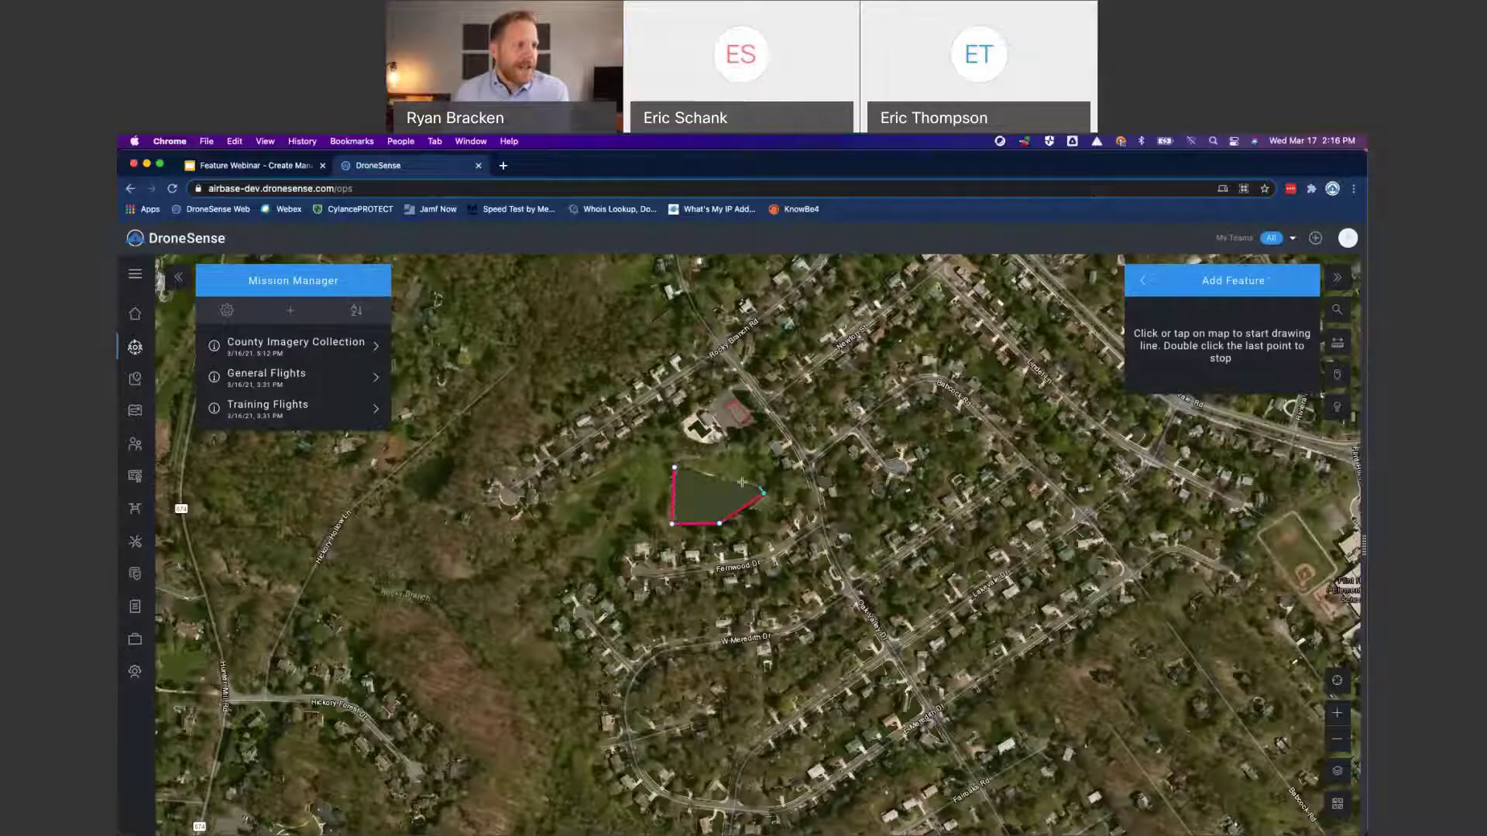
{"action": "left_click", "coordinate": [753, 484]}
{"action": "left_click", "coordinate": [720, 479]}
{"action": "double_click", "coordinate": [674, 467]}
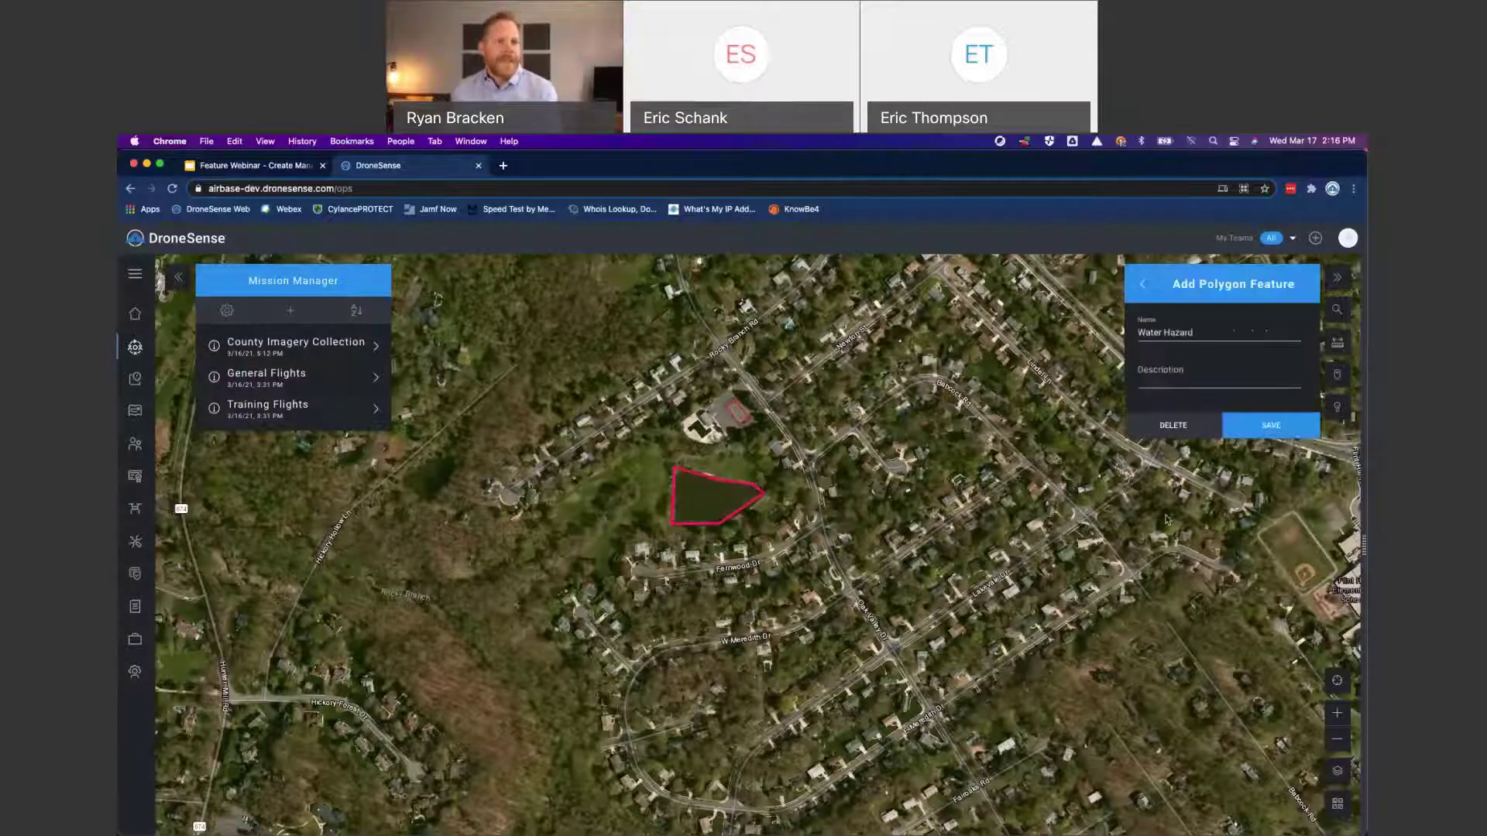
{"action": "left_click", "coordinate": [1270, 425]}
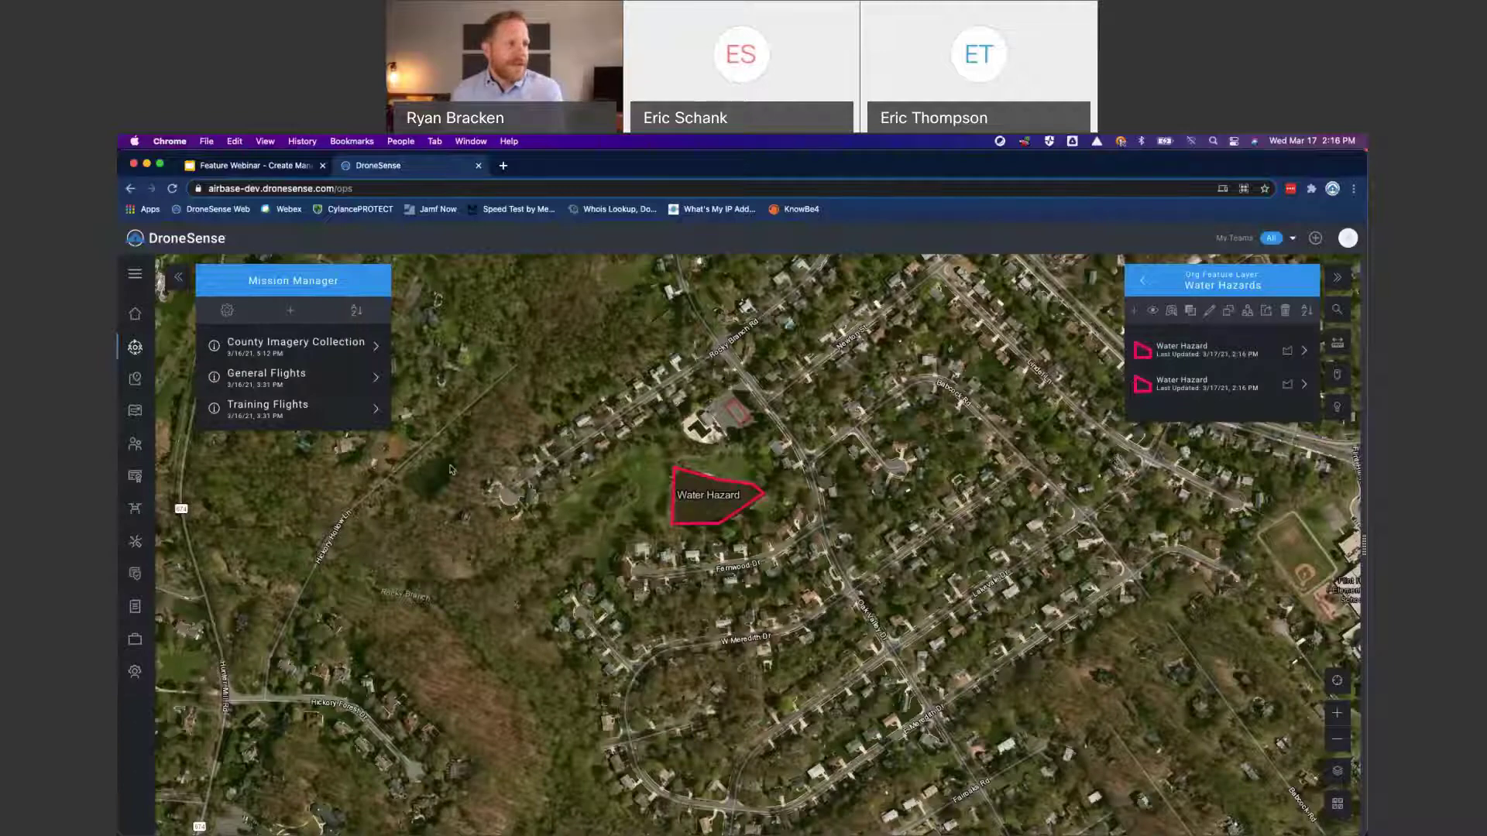
Step: Add a four-cornered Water Hazard polygon around the small wooded pond just west of the second one and save it
{"action": "left_click_drag", "start_coordinate": [660, 465], "coordinate": [1110, 463]}
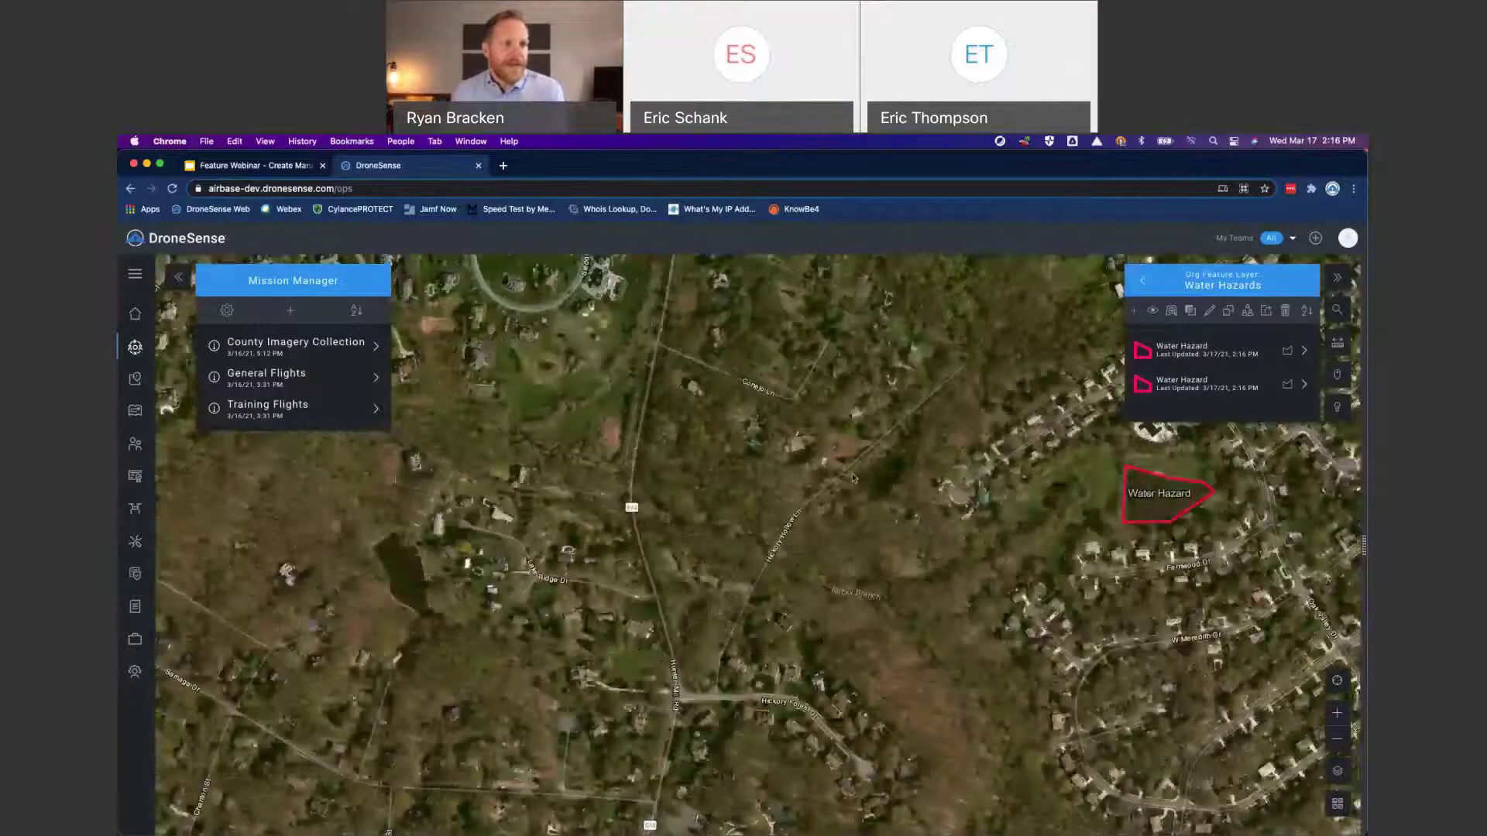
{"action": "left_click", "coordinate": [1134, 311]}
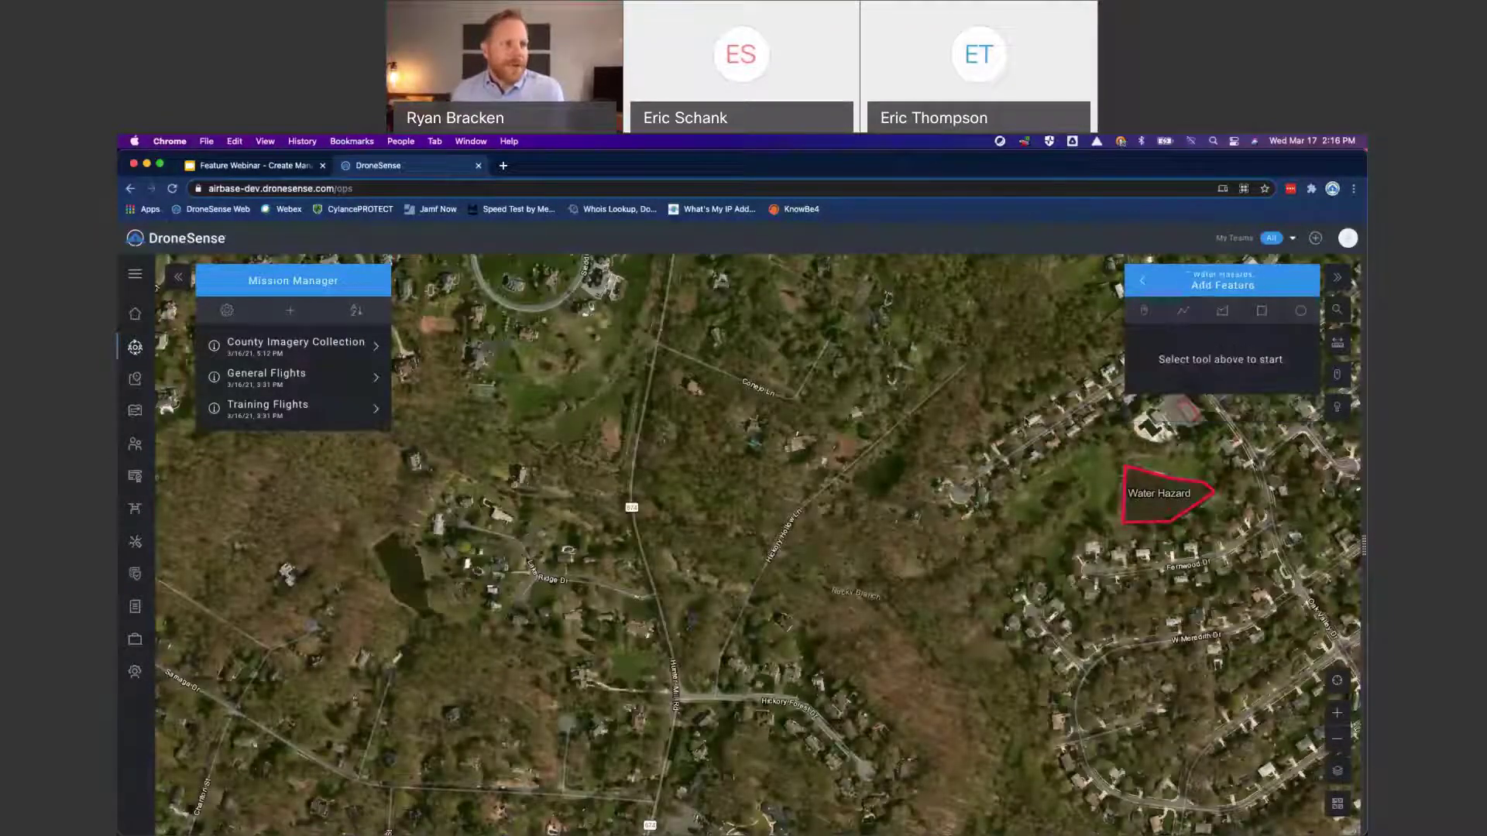
{"action": "left_click", "coordinate": [855, 485]}
{"action": "left_click", "coordinate": [1222, 311]}
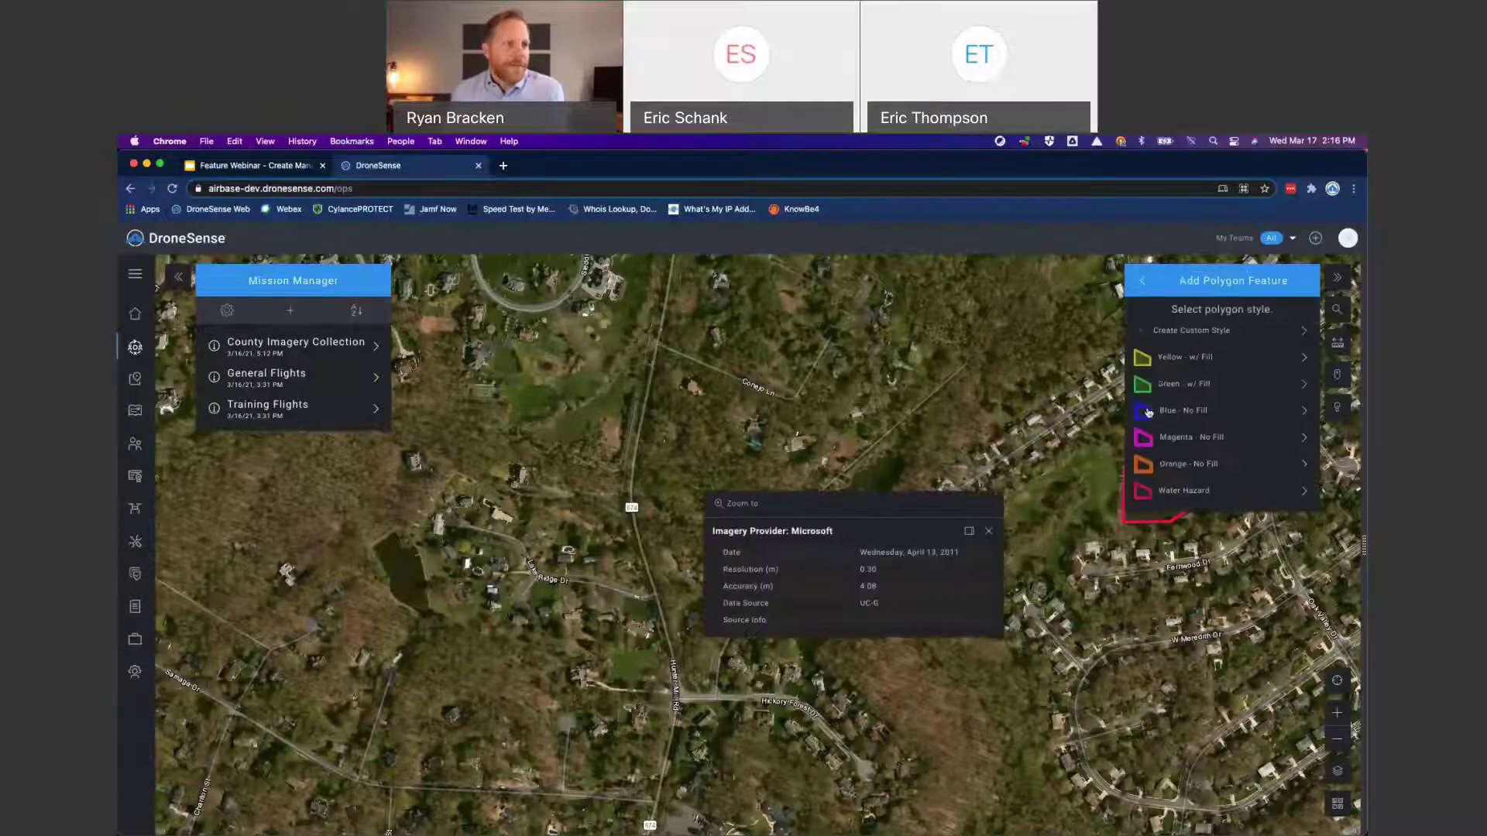
{"action": "left_click", "coordinate": [989, 532]}
{"action": "left_click", "coordinate": [1193, 490]}
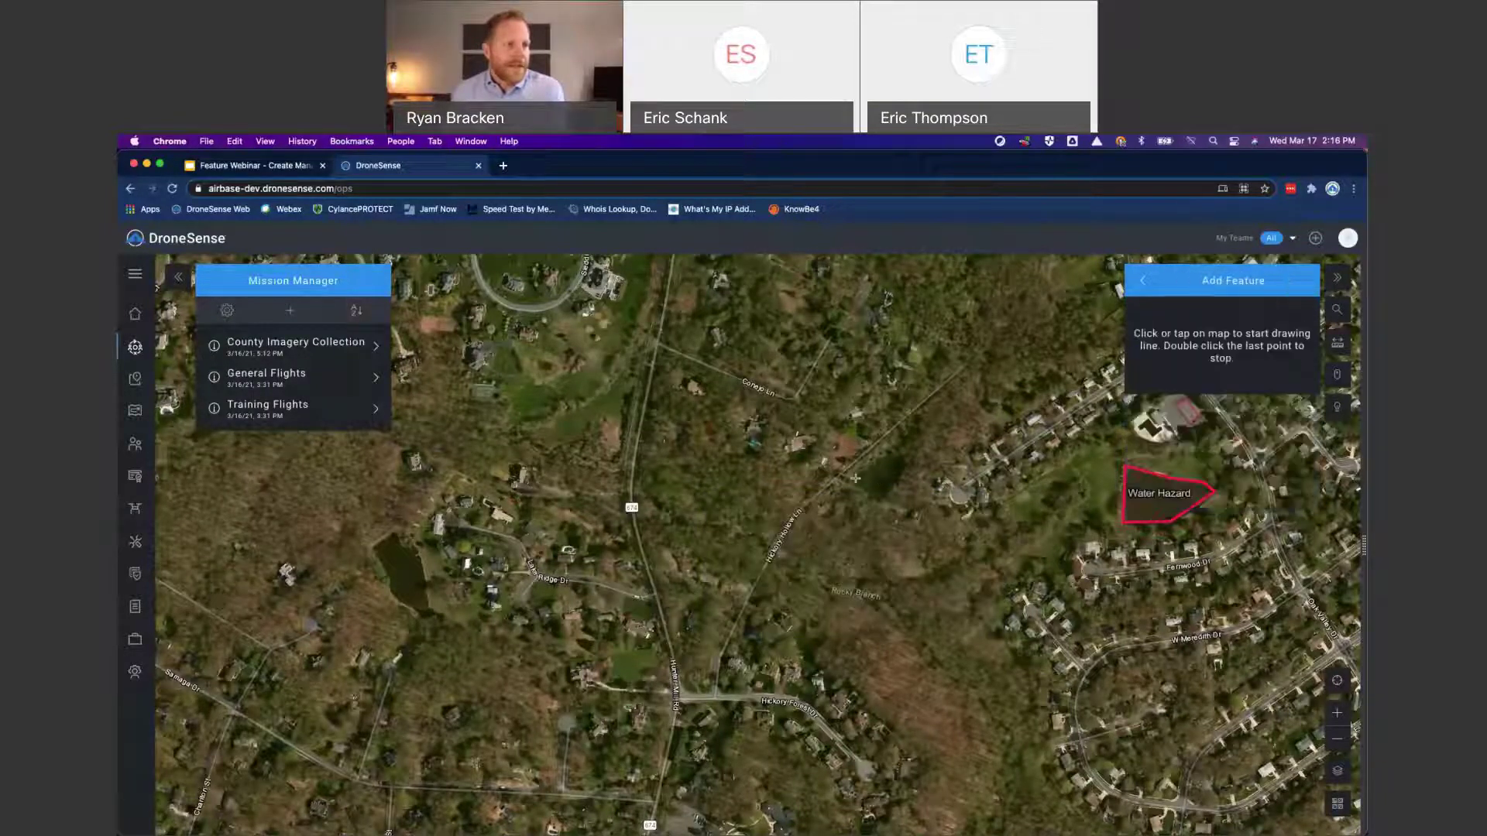
{"action": "left_click", "coordinate": [894, 457]}
{"action": "left_click", "coordinate": [907, 462]}
{"action": "left_click", "coordinate": [884, 498]}
{"action": "double_click", "coordinate": [858, 478]}
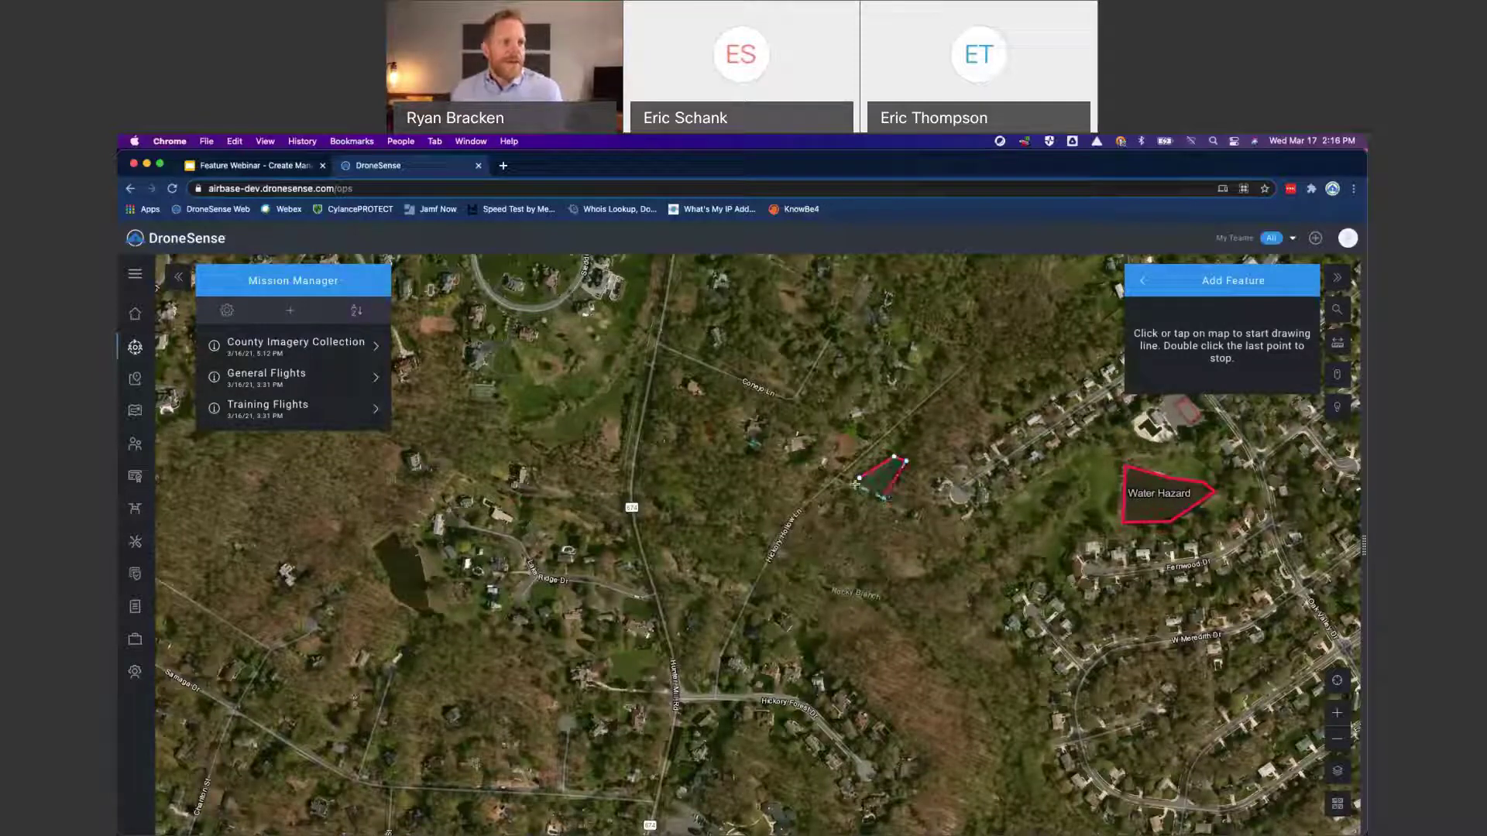
{"action": "left_click", "coordinate": [1255, 434]}
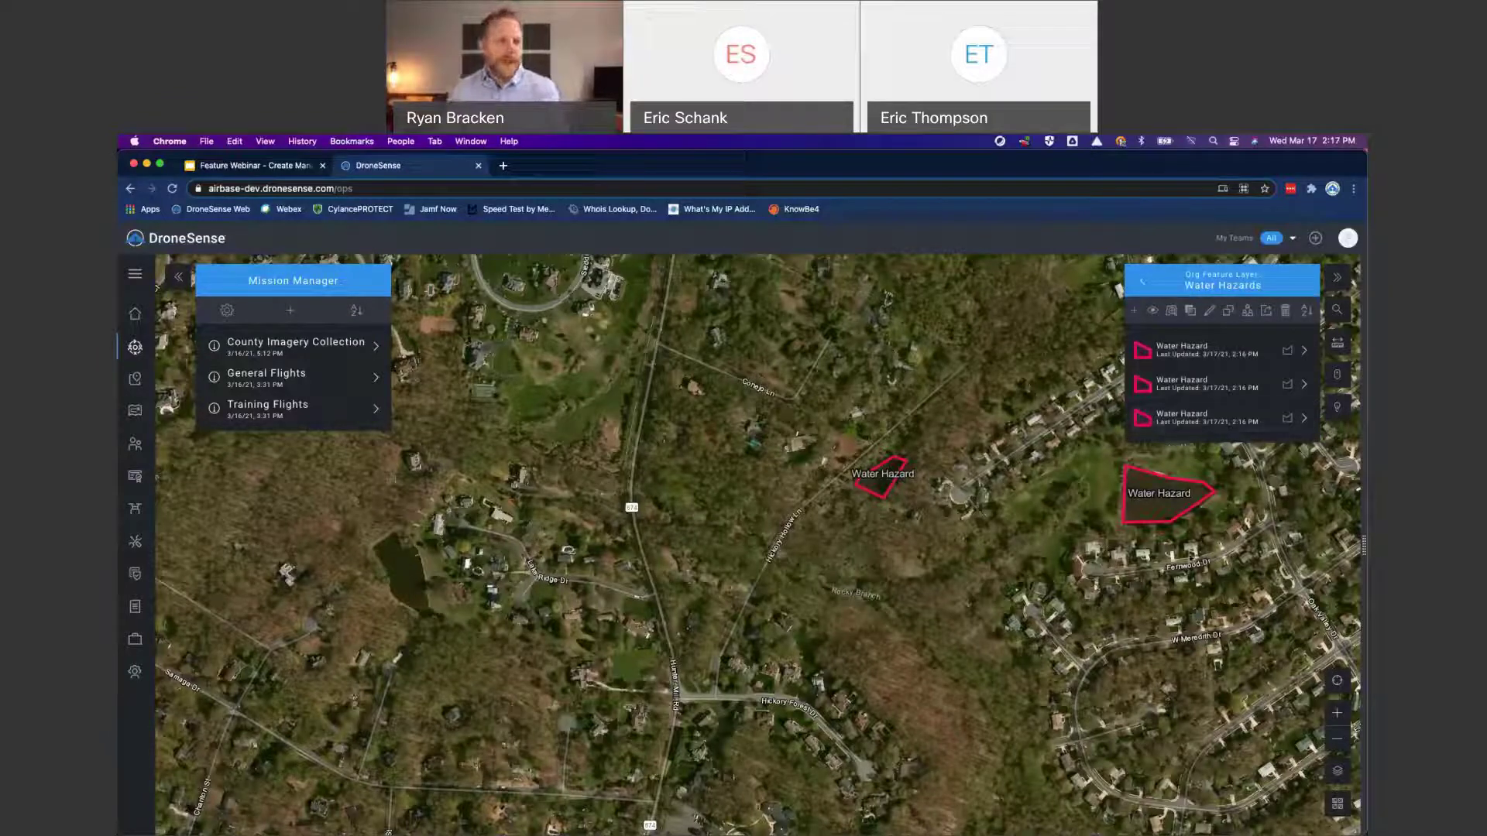
{"action": "scroll", "coordinate": [1189, 555], "scroll_direction": "down", "scroll_amount": 3}
{"action": "scroll", "coordinate": [1189, 555], "scroll_direction": "down", "scroll_amount": 5}
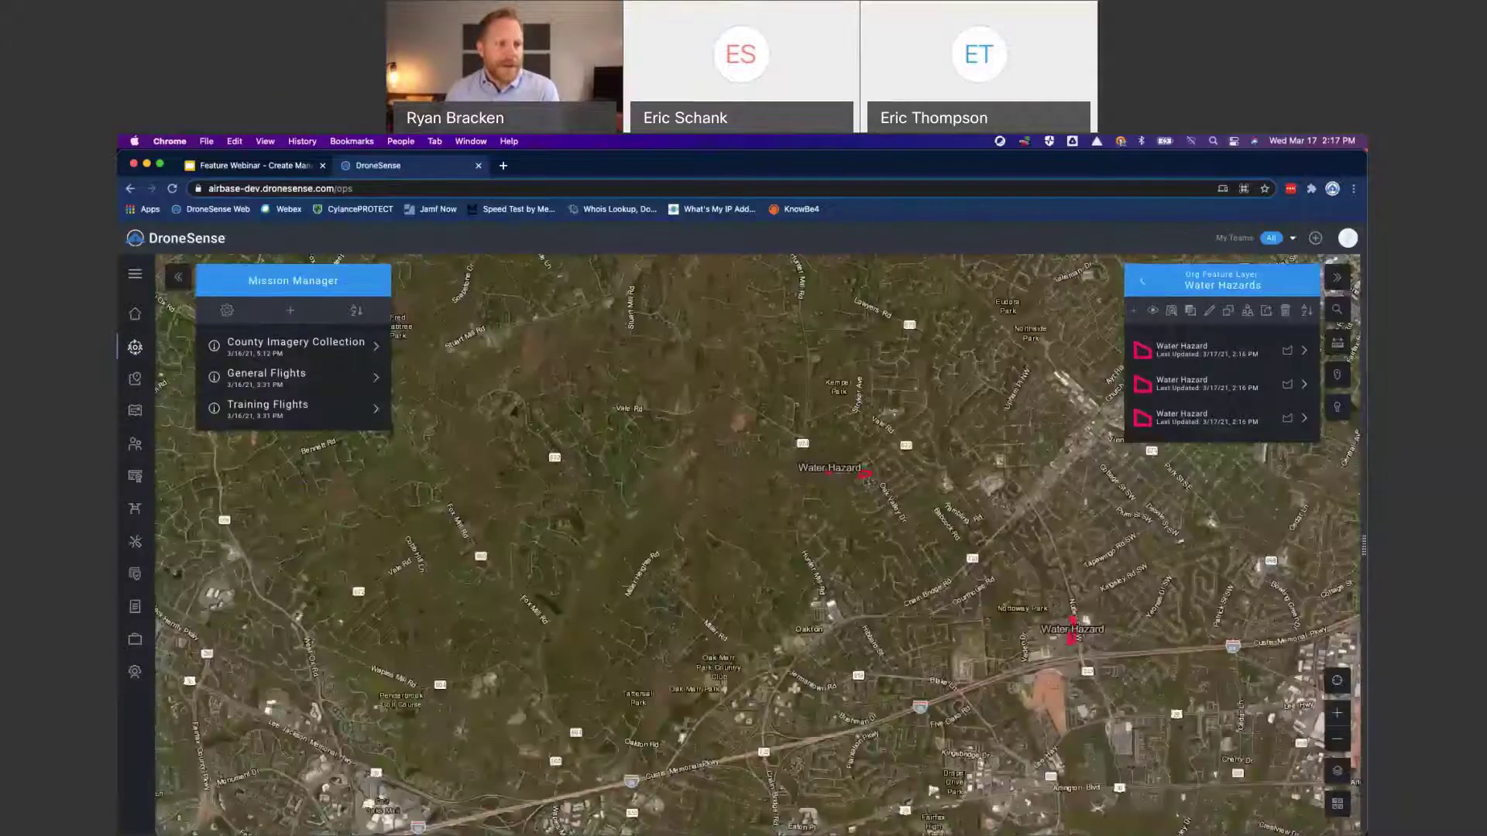
{"action": "scroll", "coordinate": [1072, 628], "scroll_direction": "up", "scroll_amount": 5}
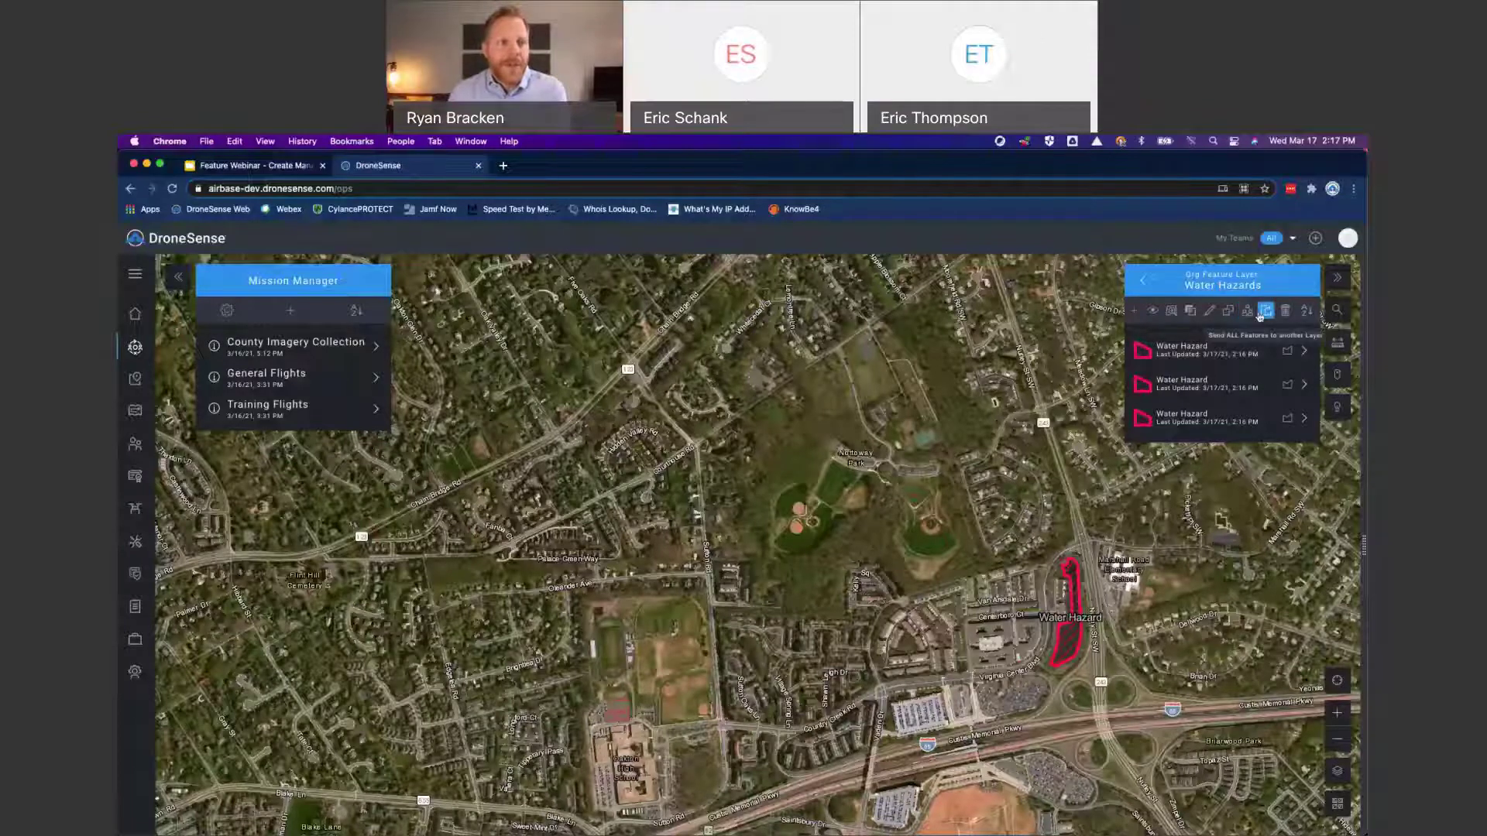
Step: Send all features of the Water Hazards layer to the Training Flights mission layer
{"action": "left_click", "coordinate": [1265, 313]}
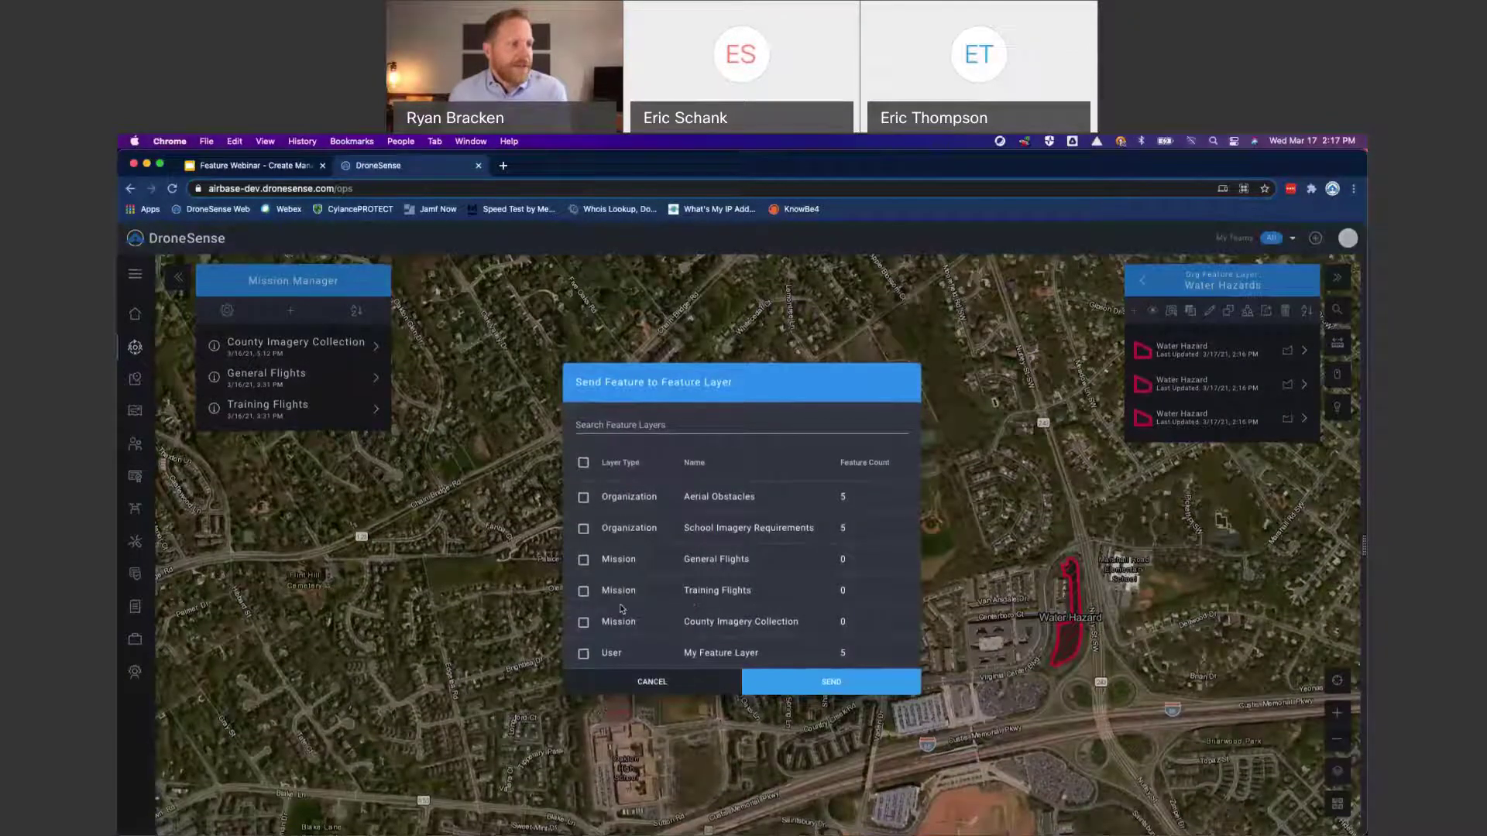
{"action": "left_click", "coordinate": [584, 590]}
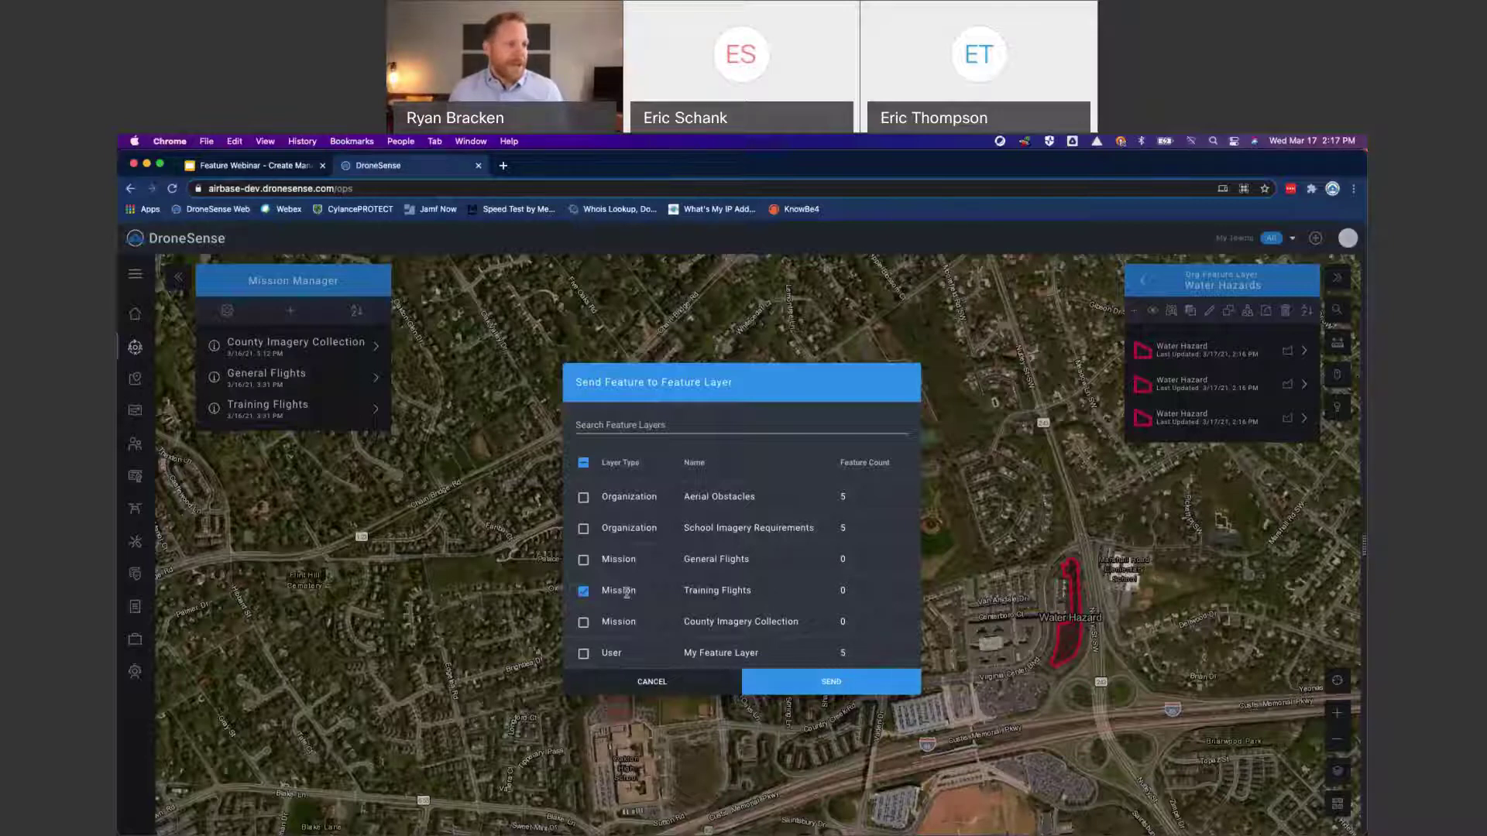
{"action": "left_click", "coordinate": [834, 685]}
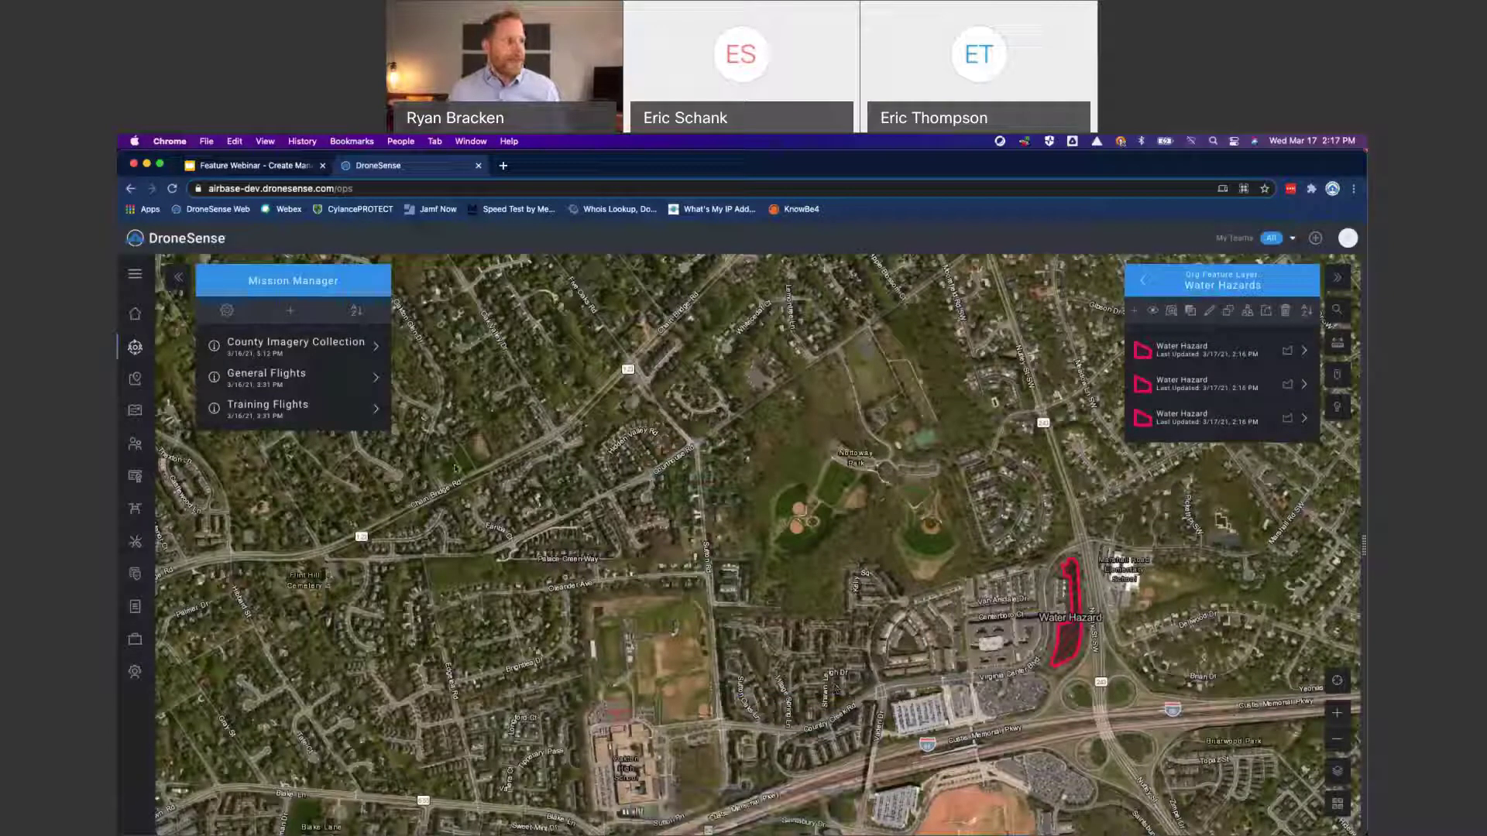
Step: Open the Training Flights mission's own map layer to check the copied Water Hazard features, and return to the mission overview
{"action": "left_click", "coordinate": [269, 410]}
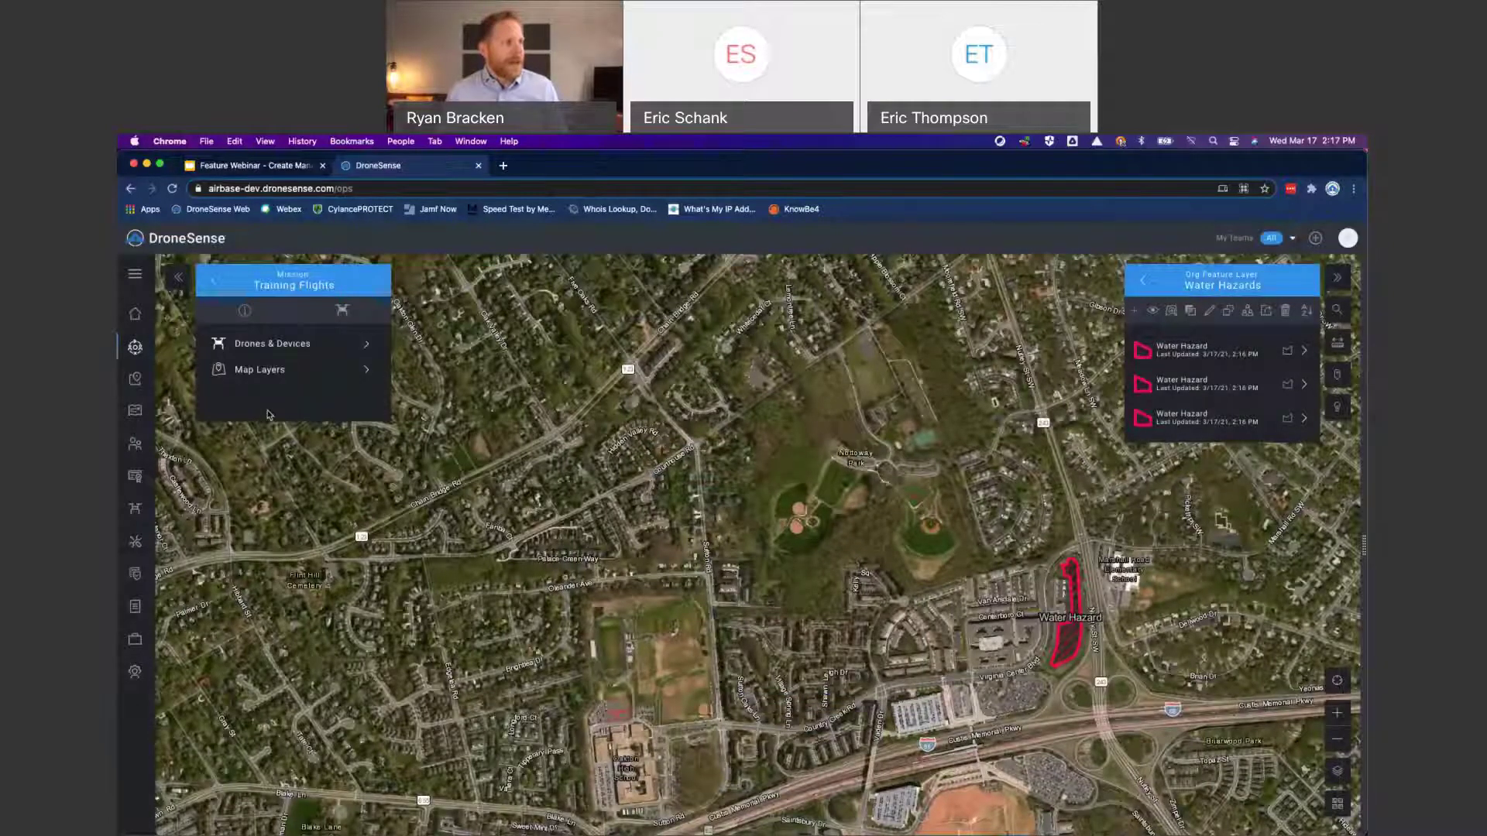
{"action": "left_click", "coordinate": [264, 370]}
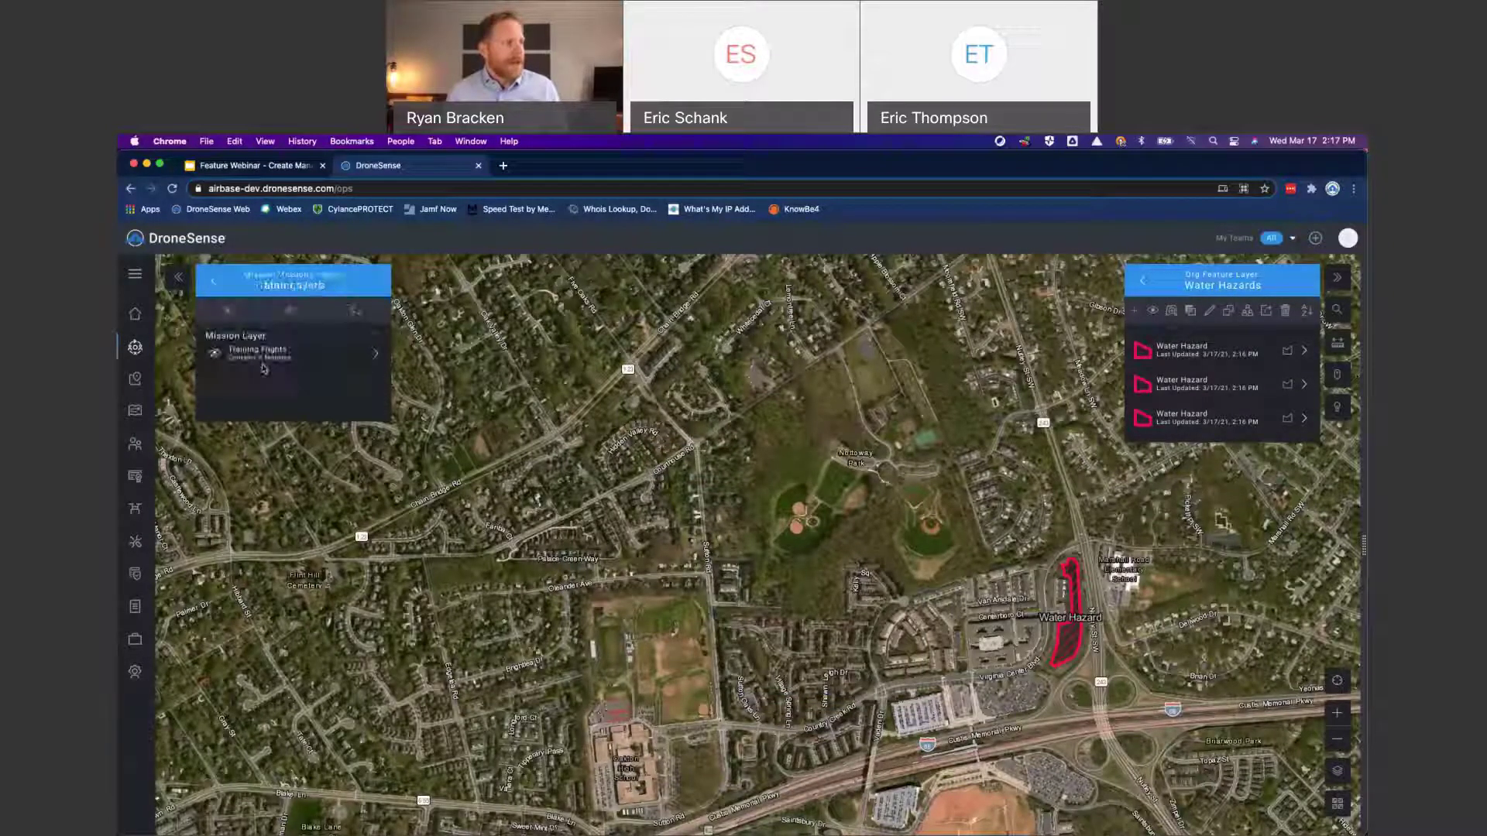
{"action": "left_click", "coordinate": [264, 369]}
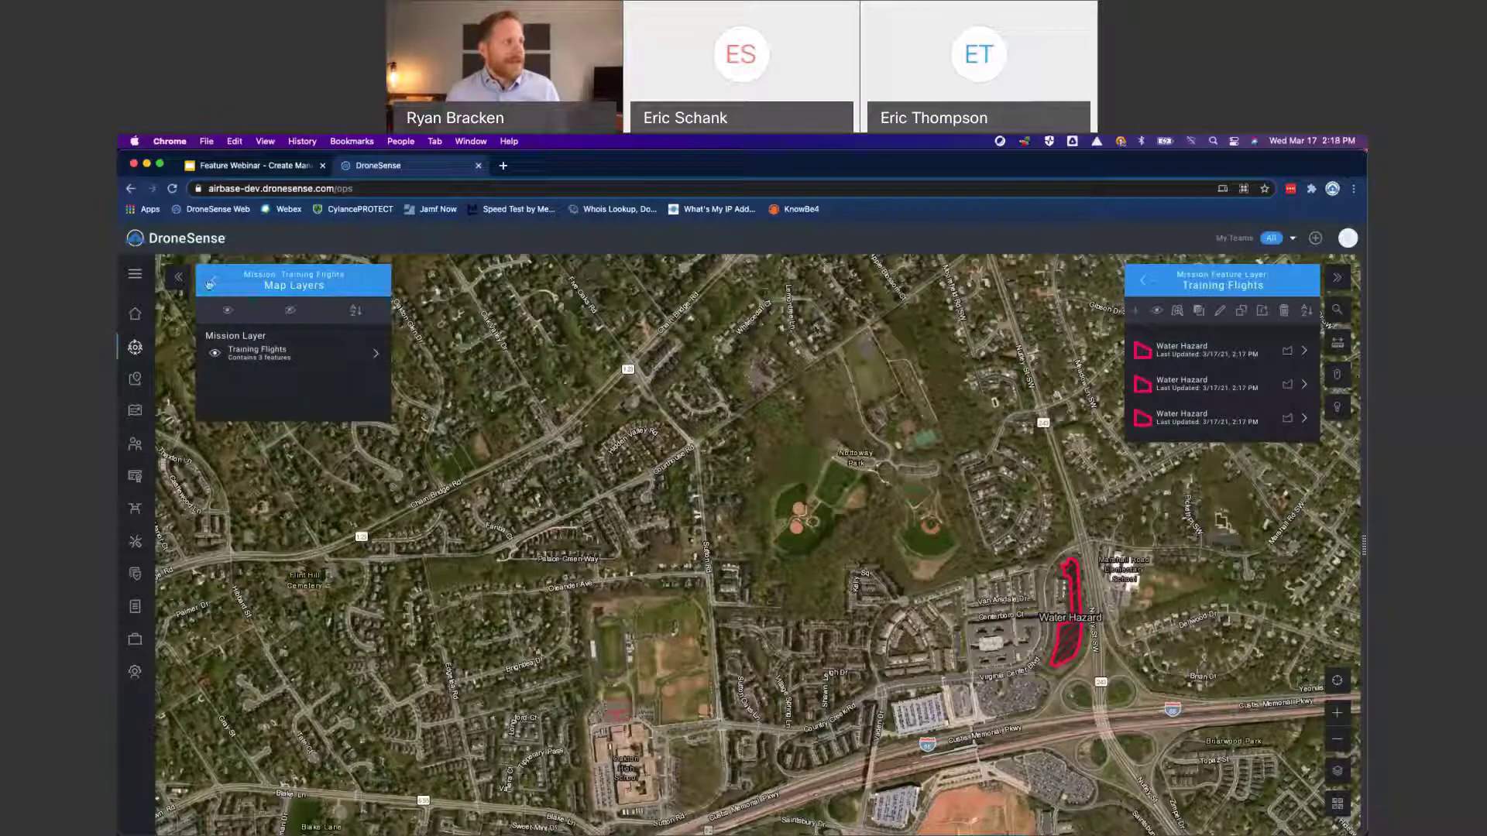
{"action": "left_click", "coordinate": [214, 280]}
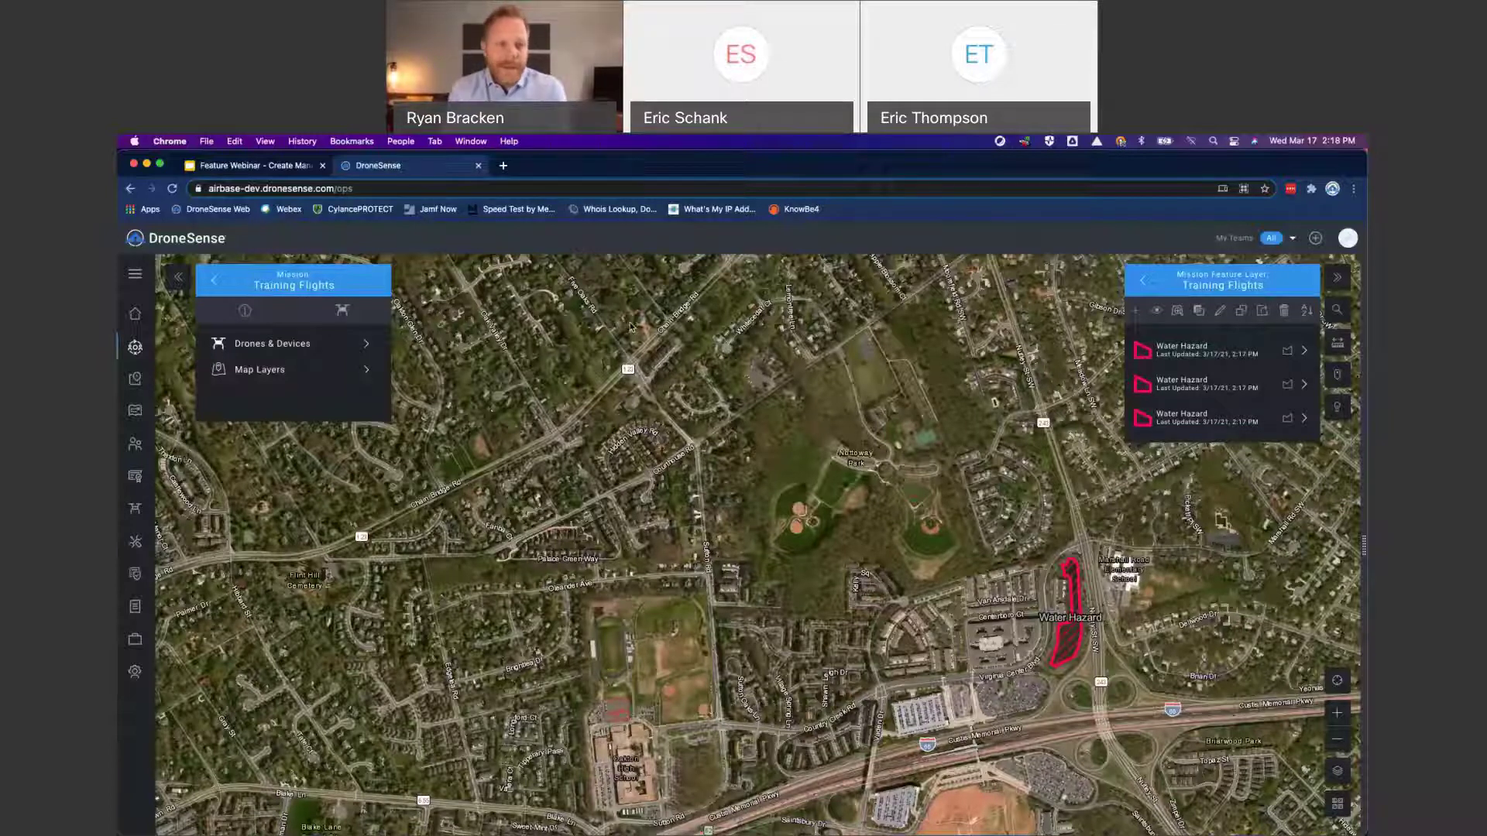
Step: Return to the org feature layers and show the Aerial Obstacles layer on the map, with all its surrounding obstacles in view
{"action": "left_click", "coordinate": [1143, 281]}
{"action": "left_click", "coordinate": [1143, 280]}
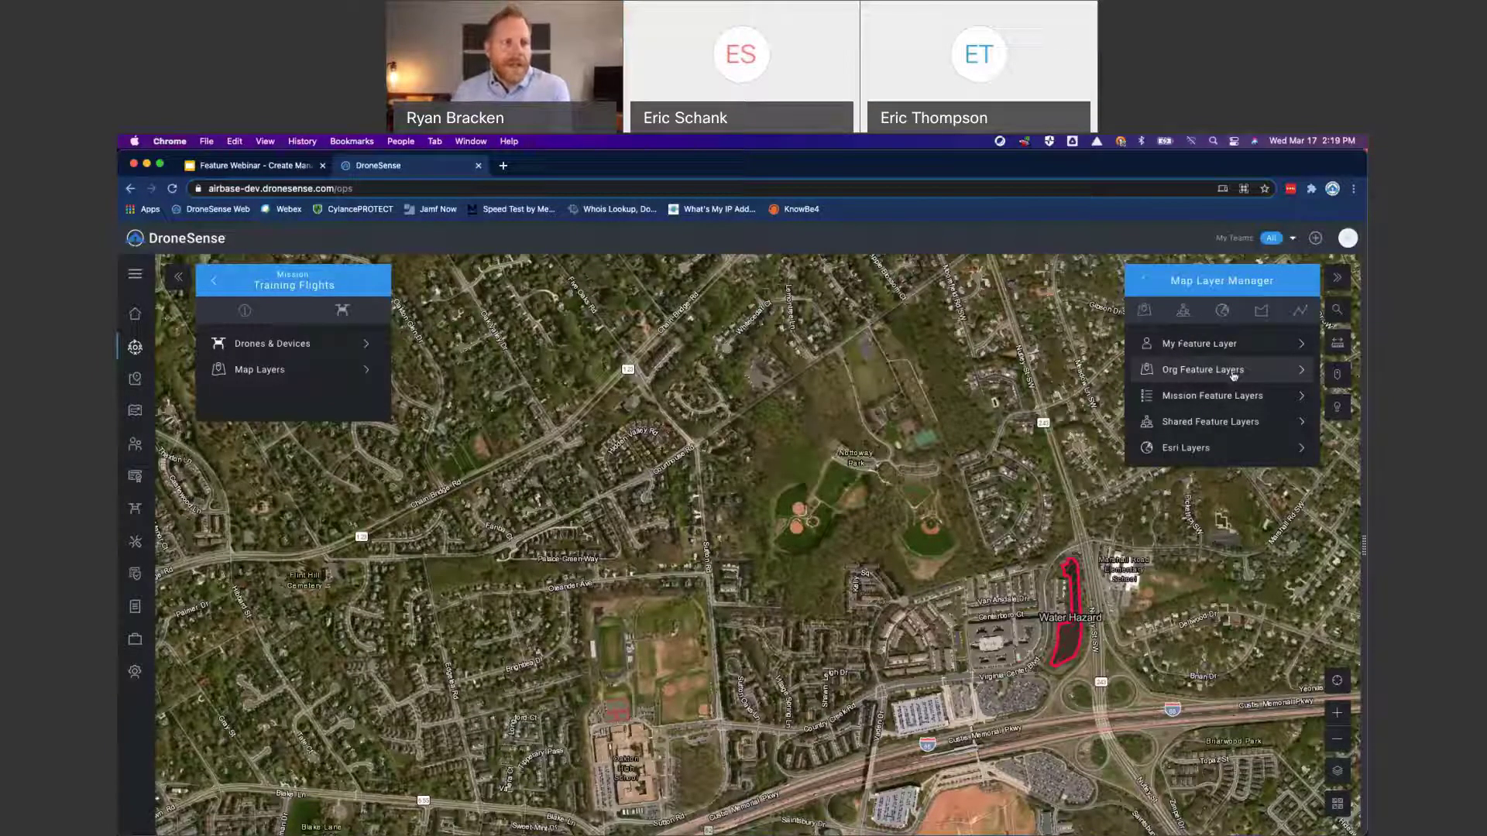
{"action": "left_click", "coordinate": [1234, 373]}
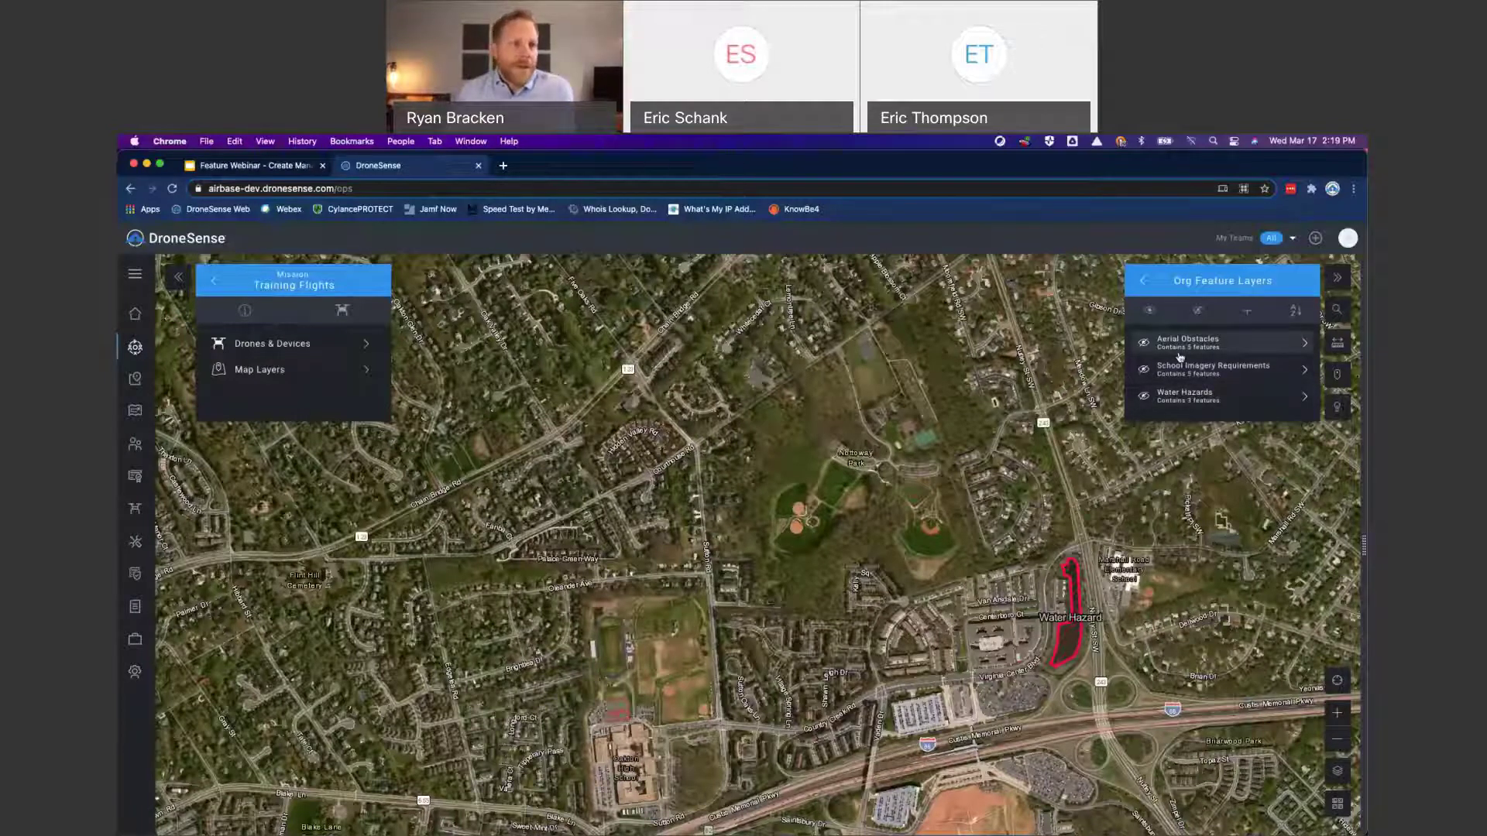
{"action": "left_click", "coordinate": [1144, 346]}
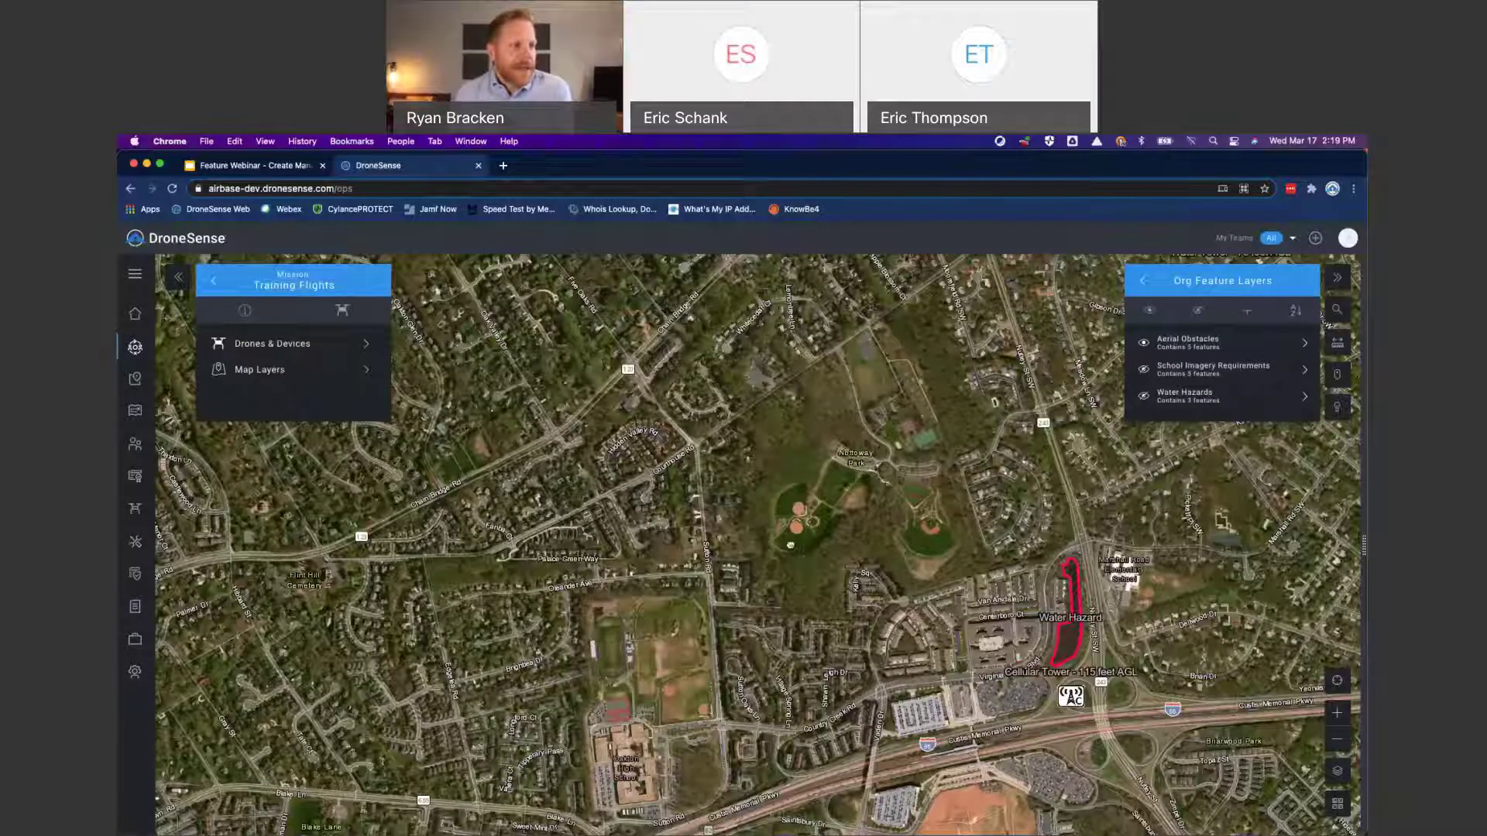
{"action": "left_click_drag", "start_coordinate": [1241, 655], "coordinate": [874, 620]}
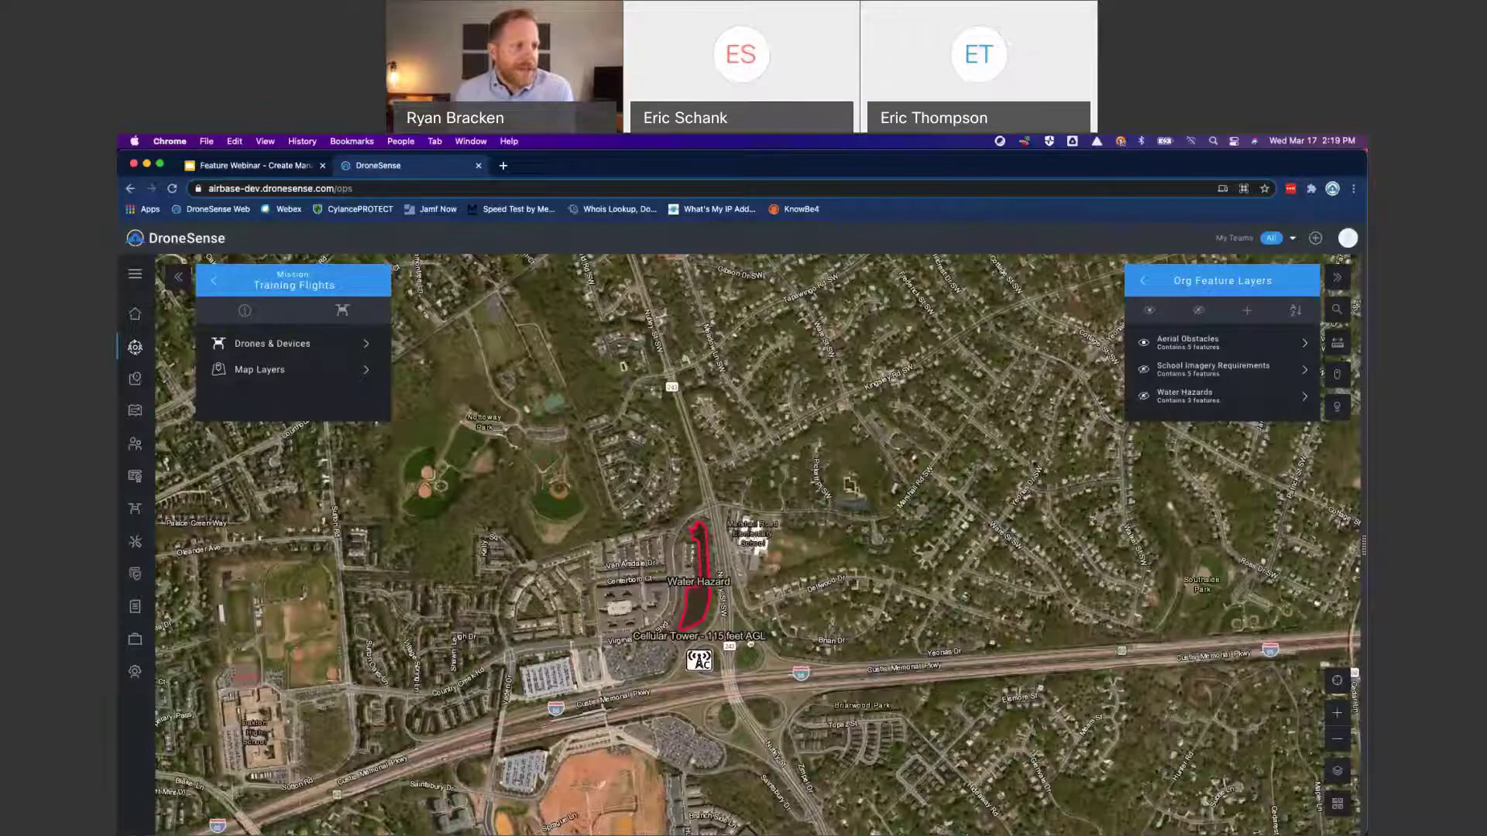
{"action": "scroll", "coordinate": [750, 643], "scroll_direction": "down", "scroll_amount": 5}
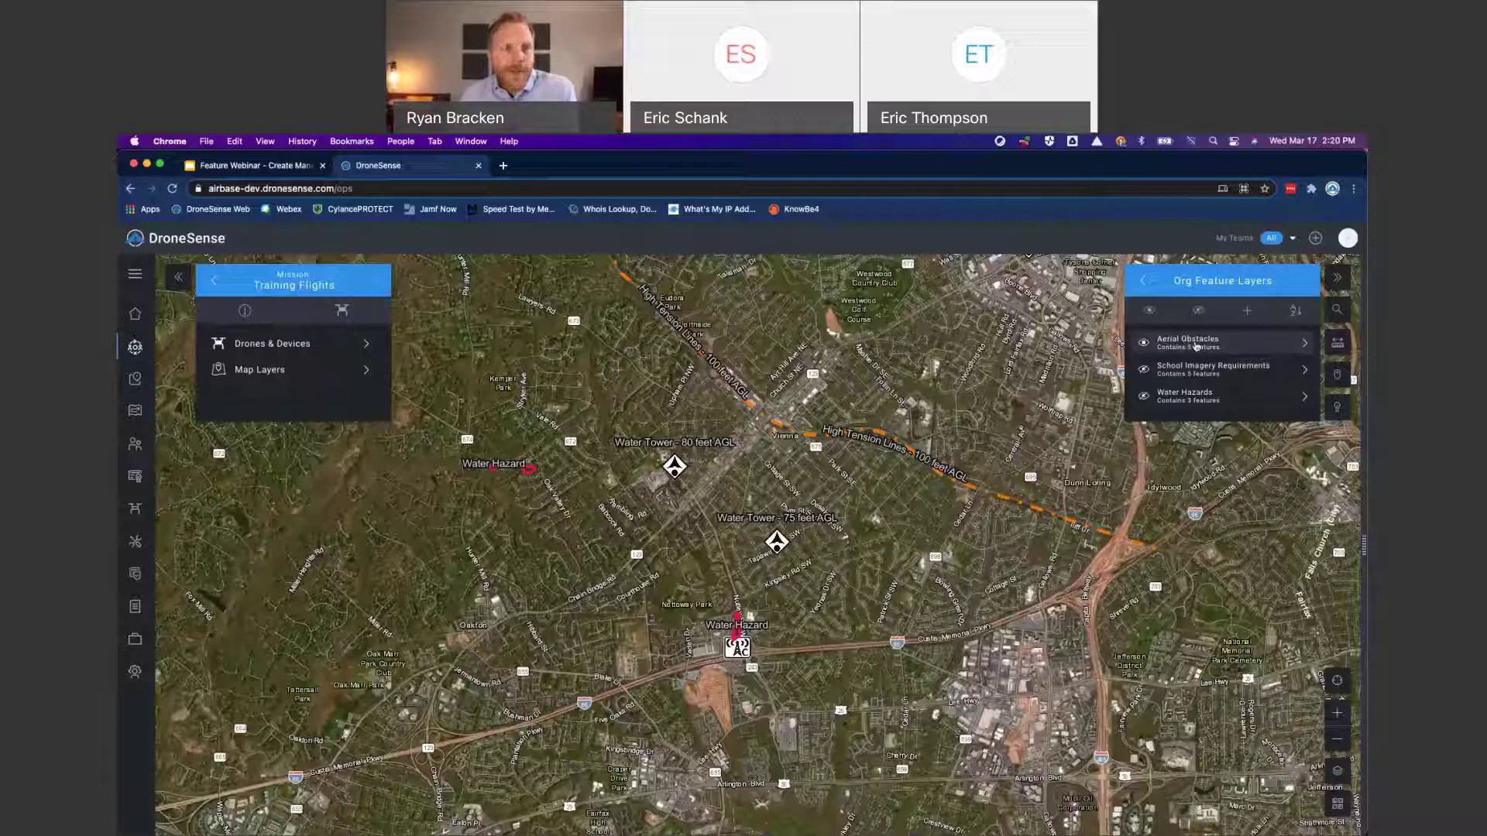
Step: Duplicate the Aerial Obstacles org layer under the name Copy of Aerial Obstacles, keeping the dev-east team permission and feature labels on
{"action": "left_click", "coordinate": [1197, 346]}
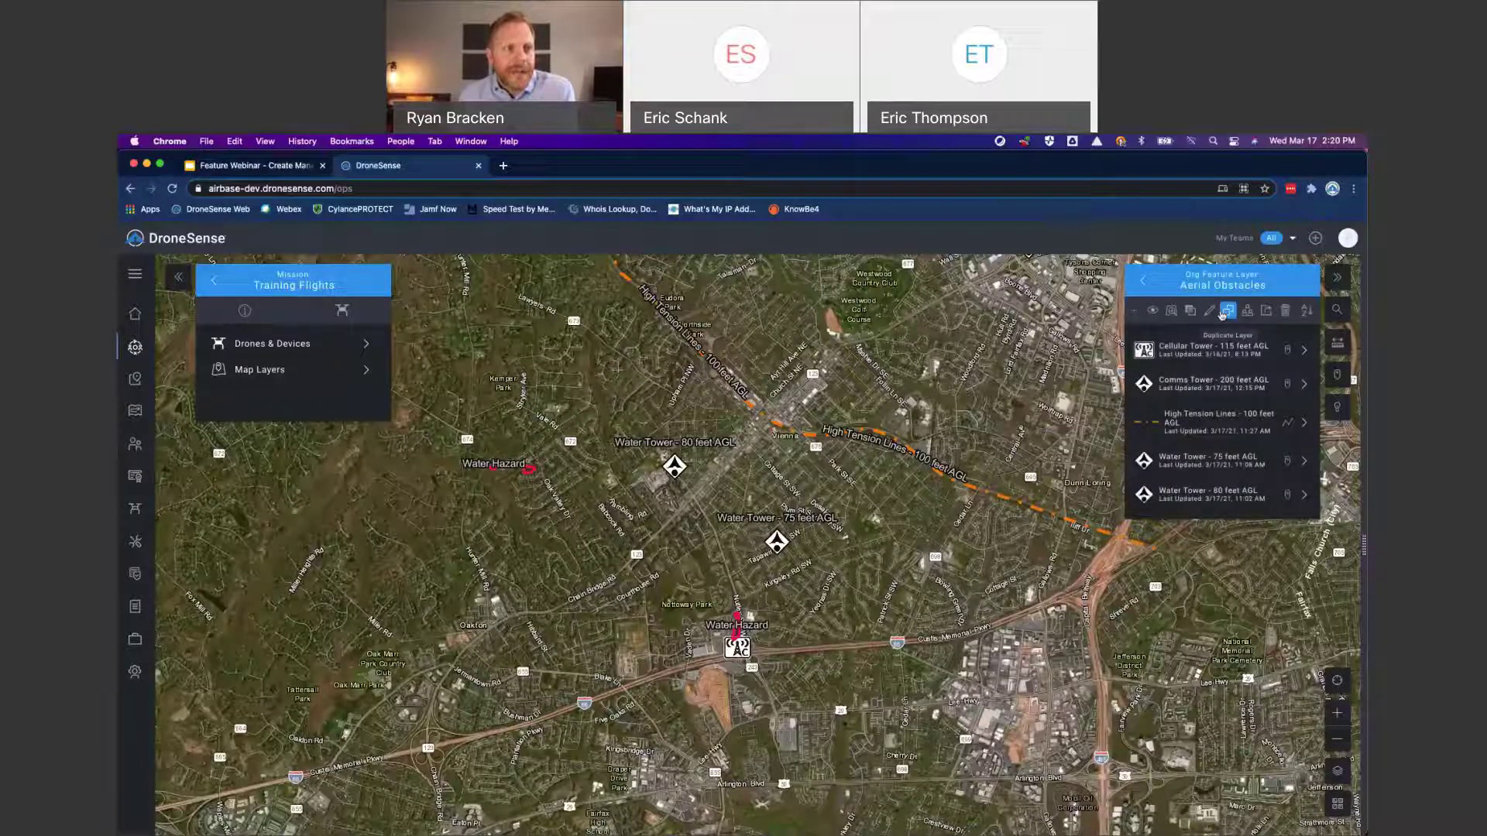
{"action": "left_click", "coordinate": [1229, 311]}
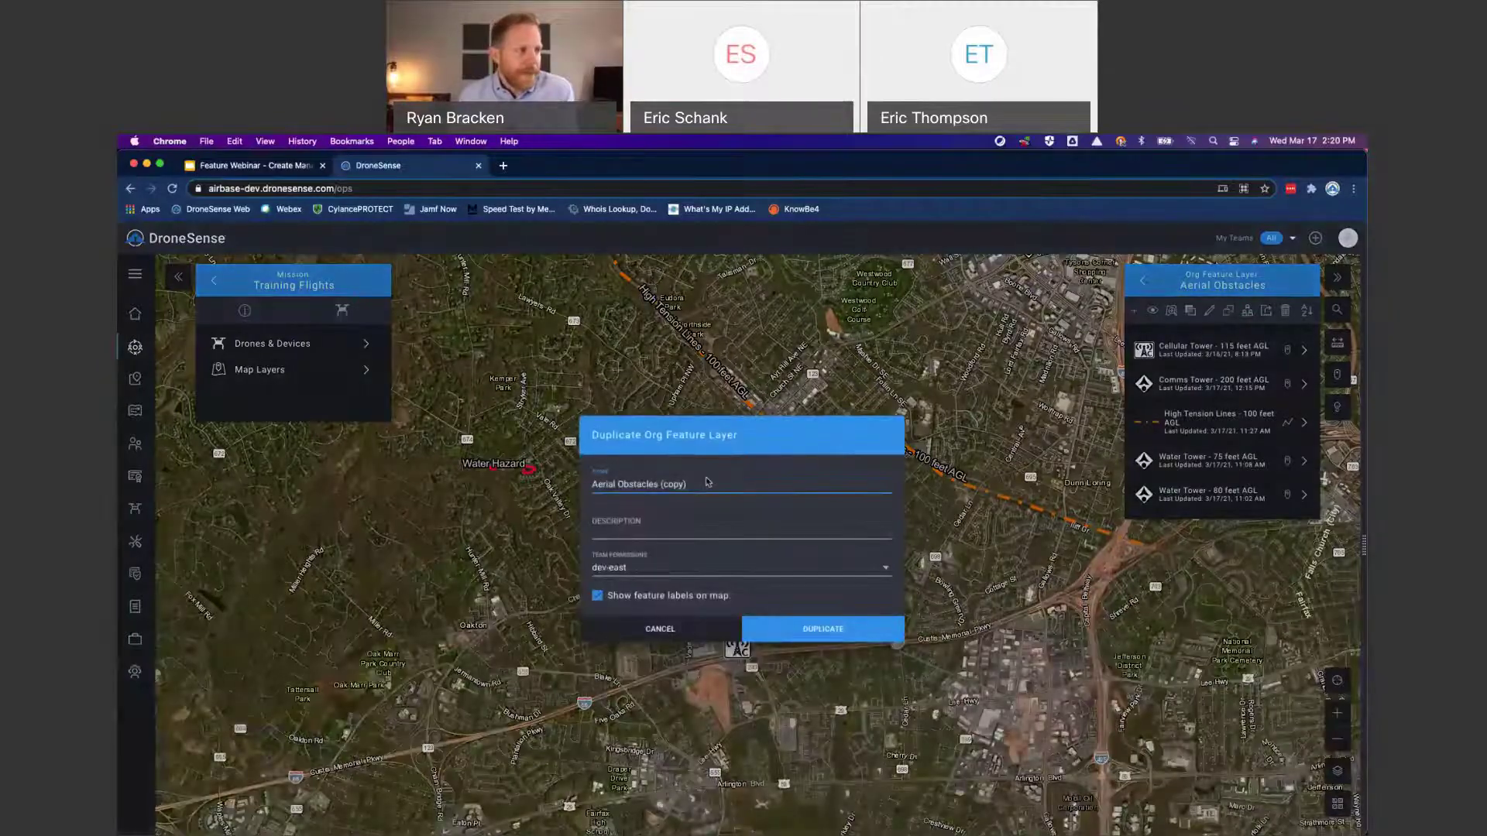
{"action": "left_click_drag", "start_coordinate": [707, 481], "coordinate": [661, 484]}
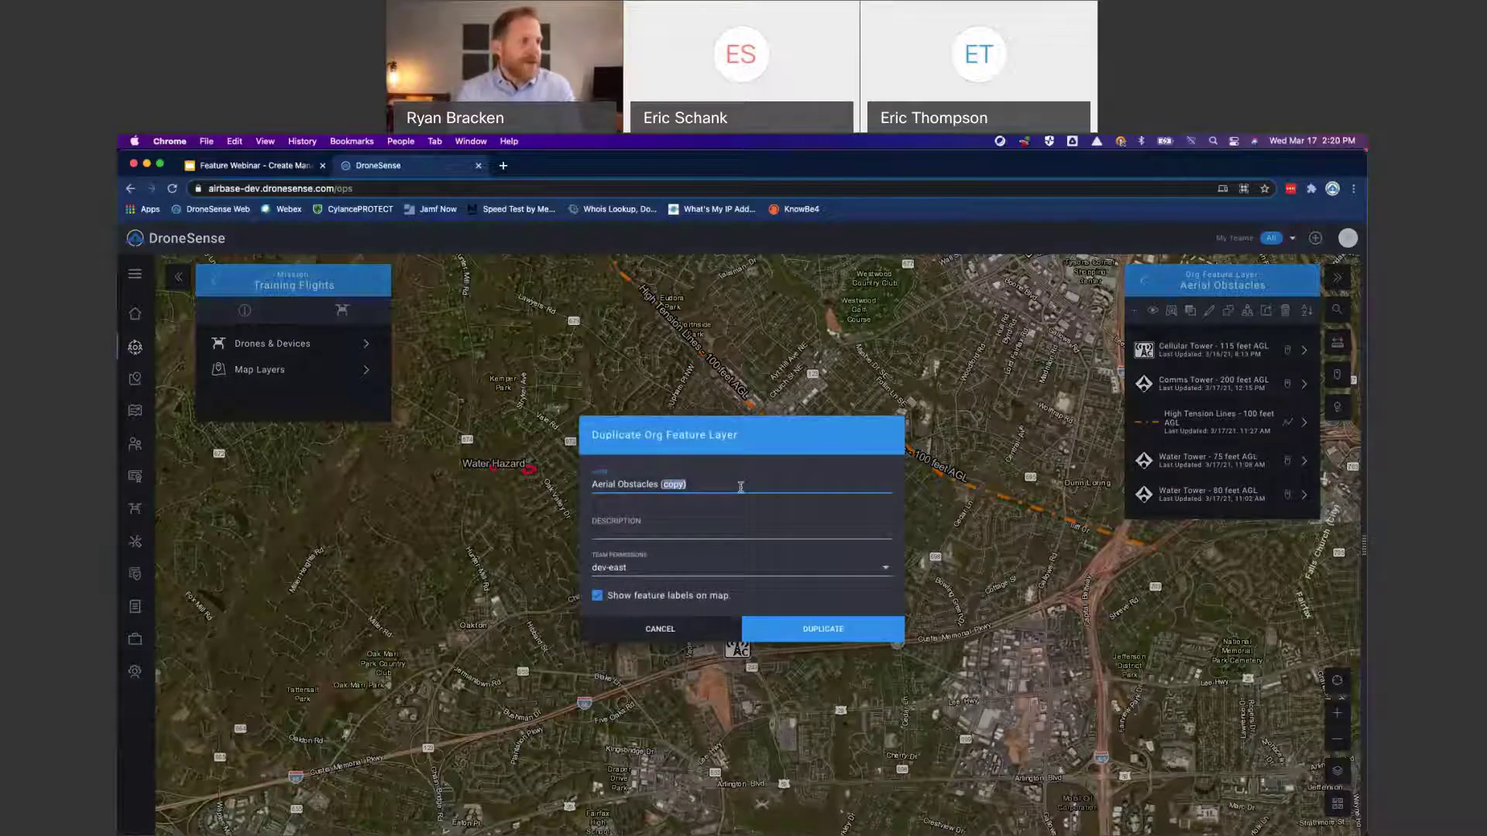
{"action": "left_click", "coordinate": [708, 483]}
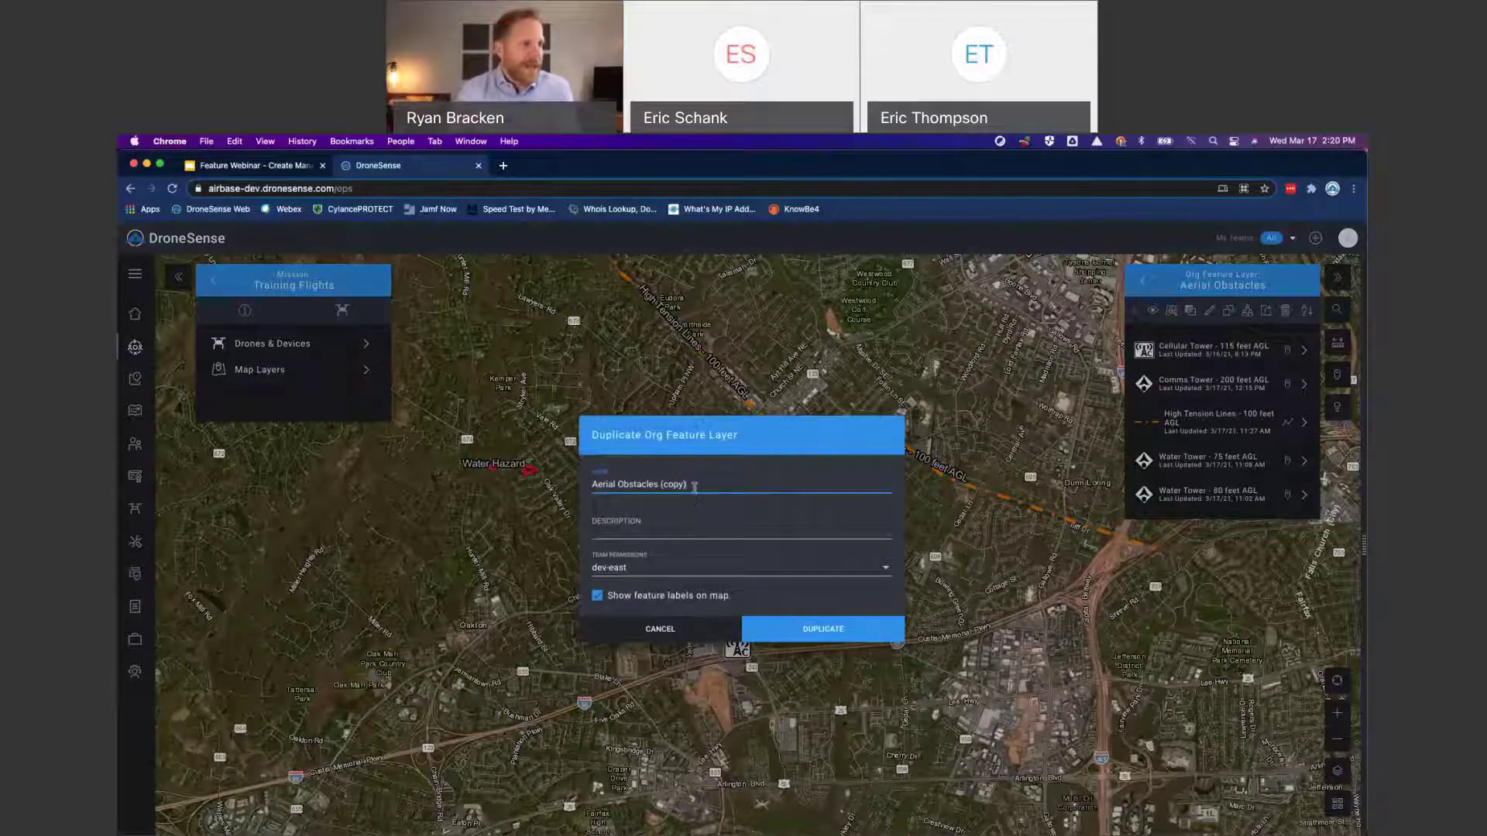
{"action": "key", "text": "BackSpace"}
{"action": "key", "text": "BackSpace"}
{"action": "key", "text": "BackSpace"}
{"action": "key", "text": "BackSpace"}
{"action": "key", "text": "BackSpace"}
{"action": "key", "text": "BackSpace"}
{"action": "key", "text": "BackSpace"}
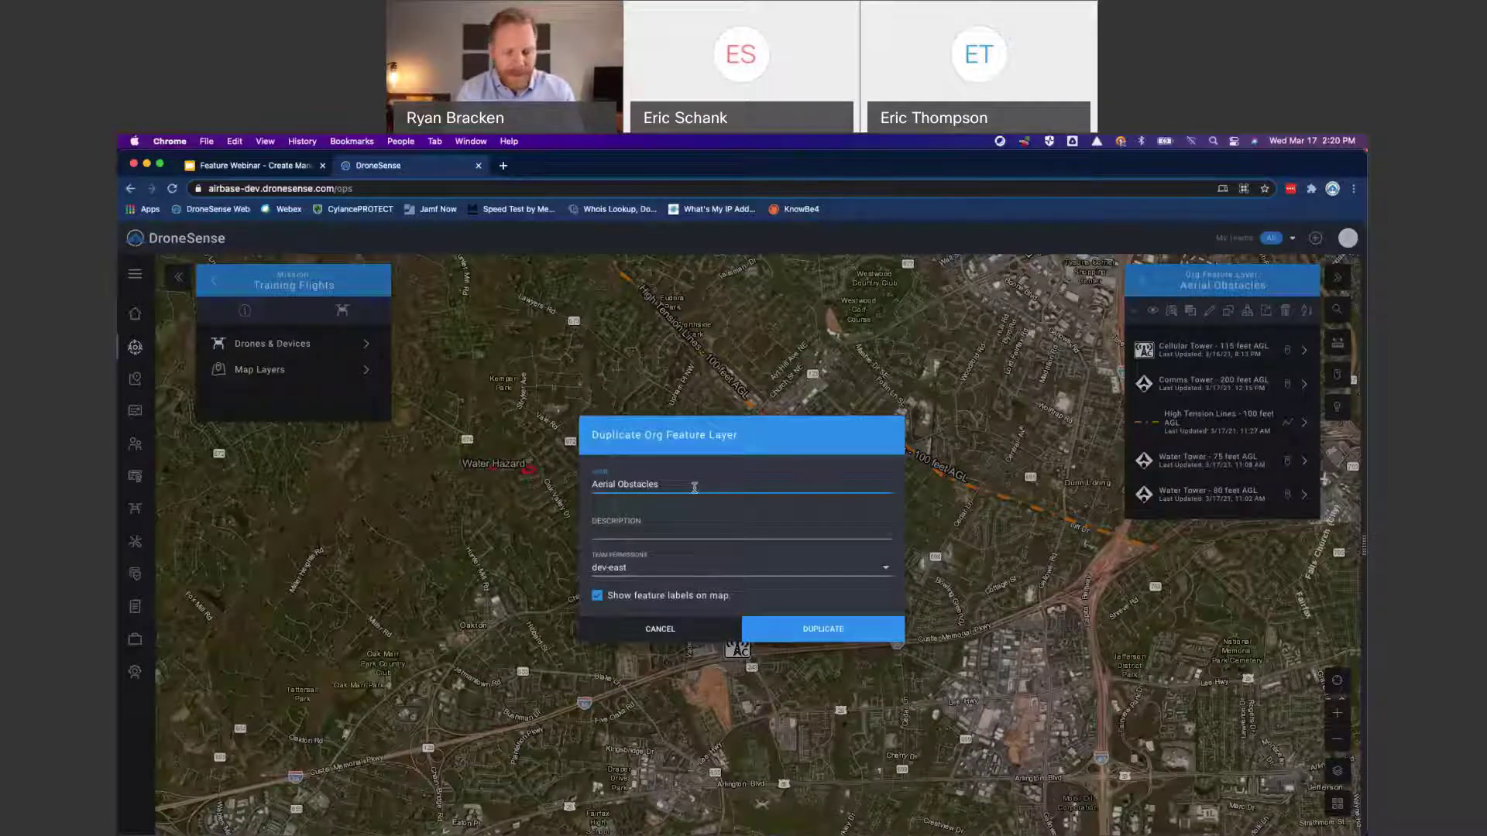
{"action": "key", "text": "super+Left"}
{"action": "type", "text": "Copy of"}
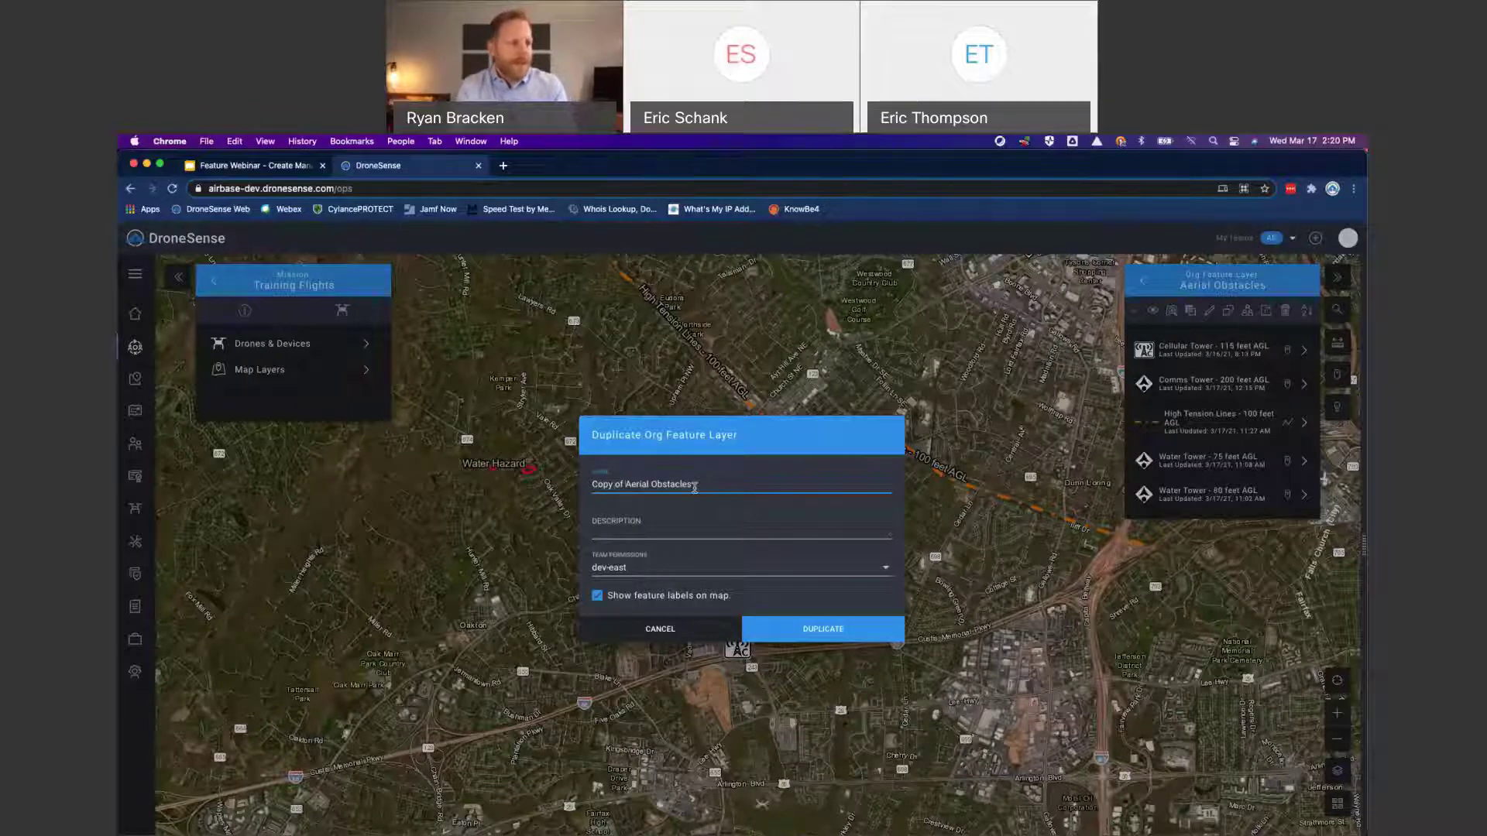
{"action": "left_click", "coordinate": [848, 637]}
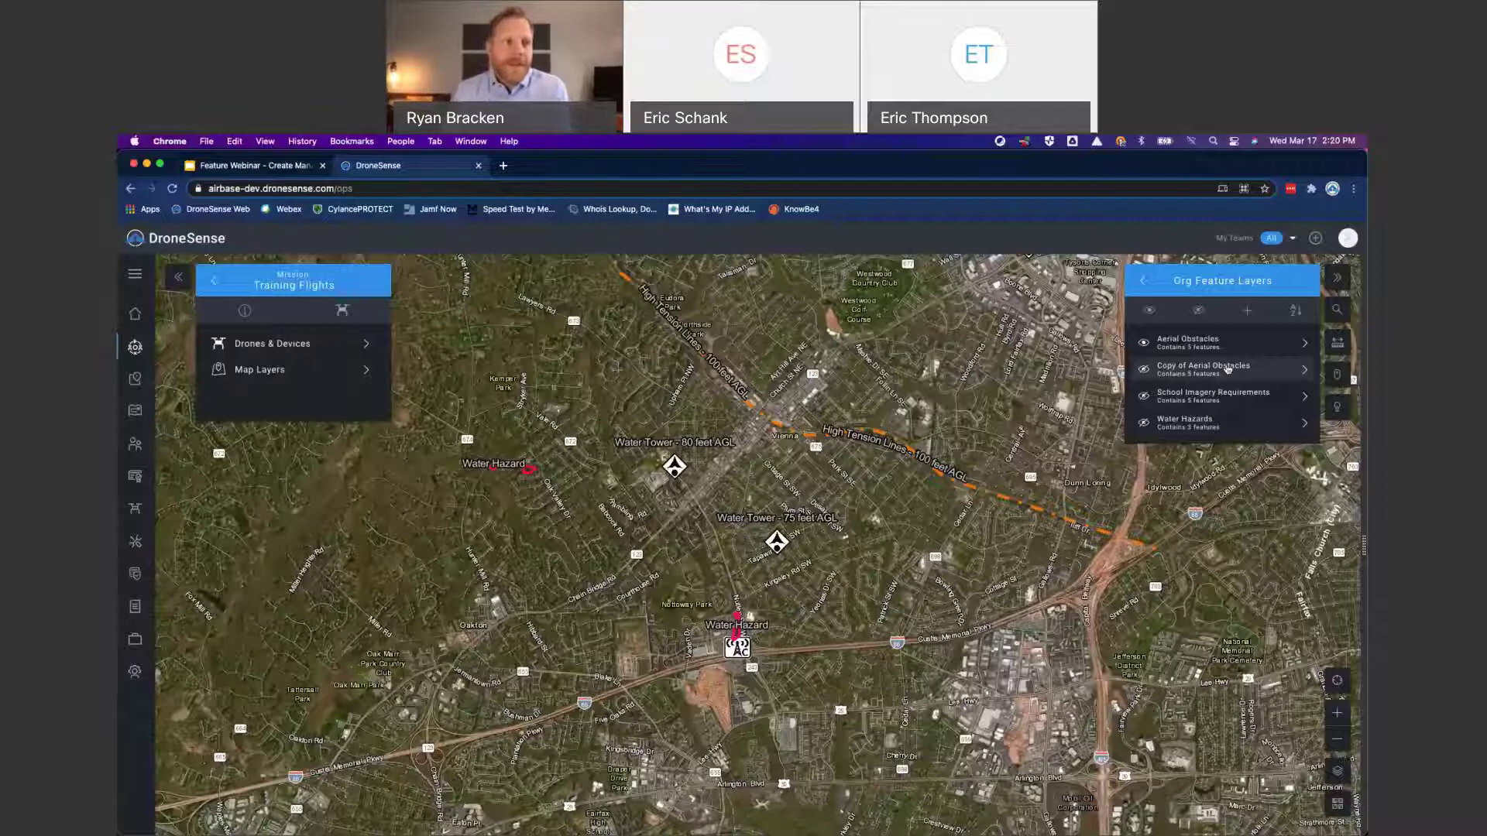
Step: Send all features of the original Aerial Obstacles layer to the General Flights mission layer
{"action": "left_click", "coordinate": [1230, 343]}
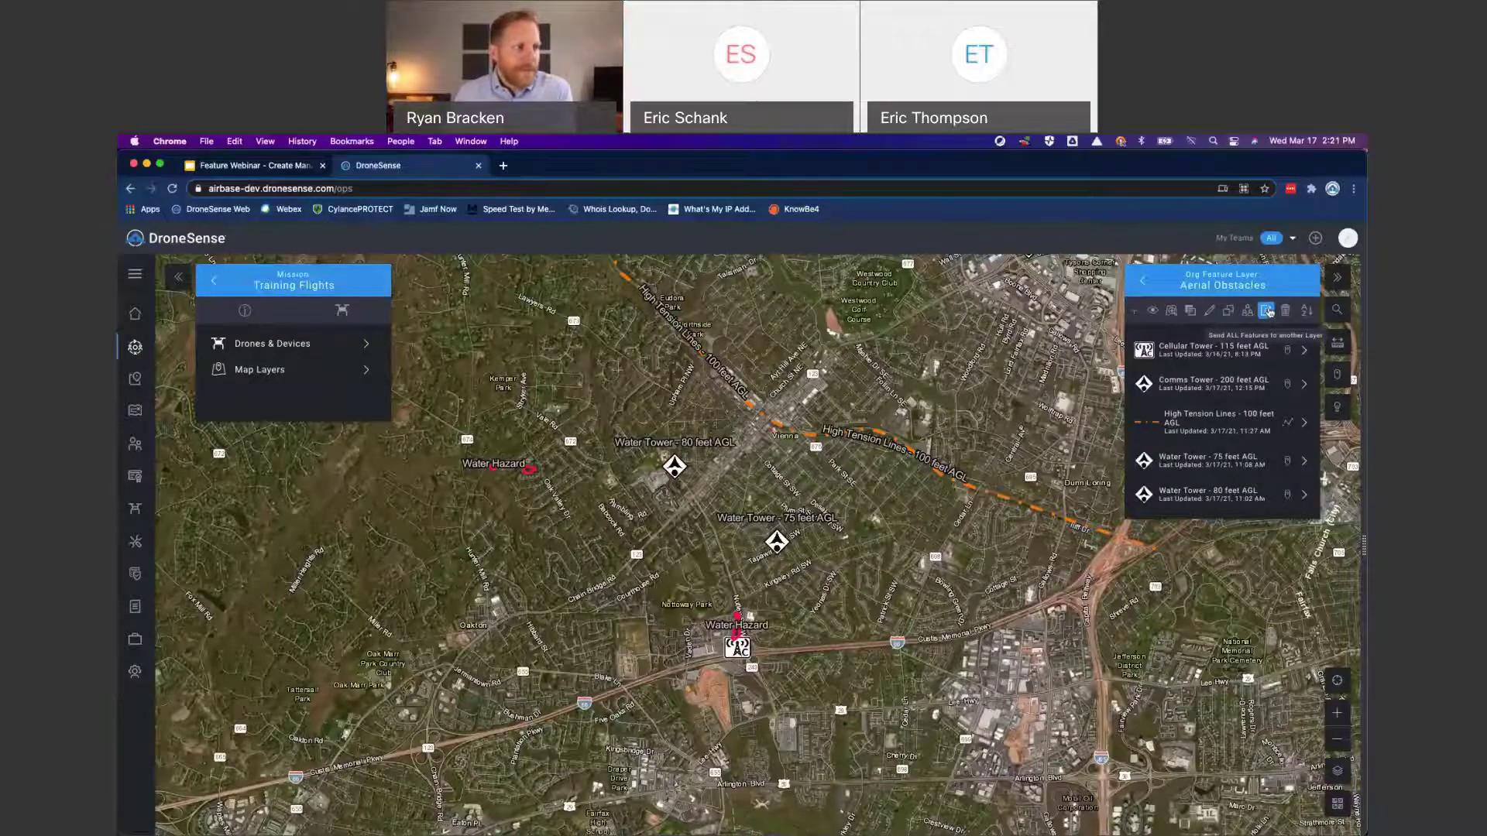
{"action": "left_click", "coordinate": [1268, 311]}
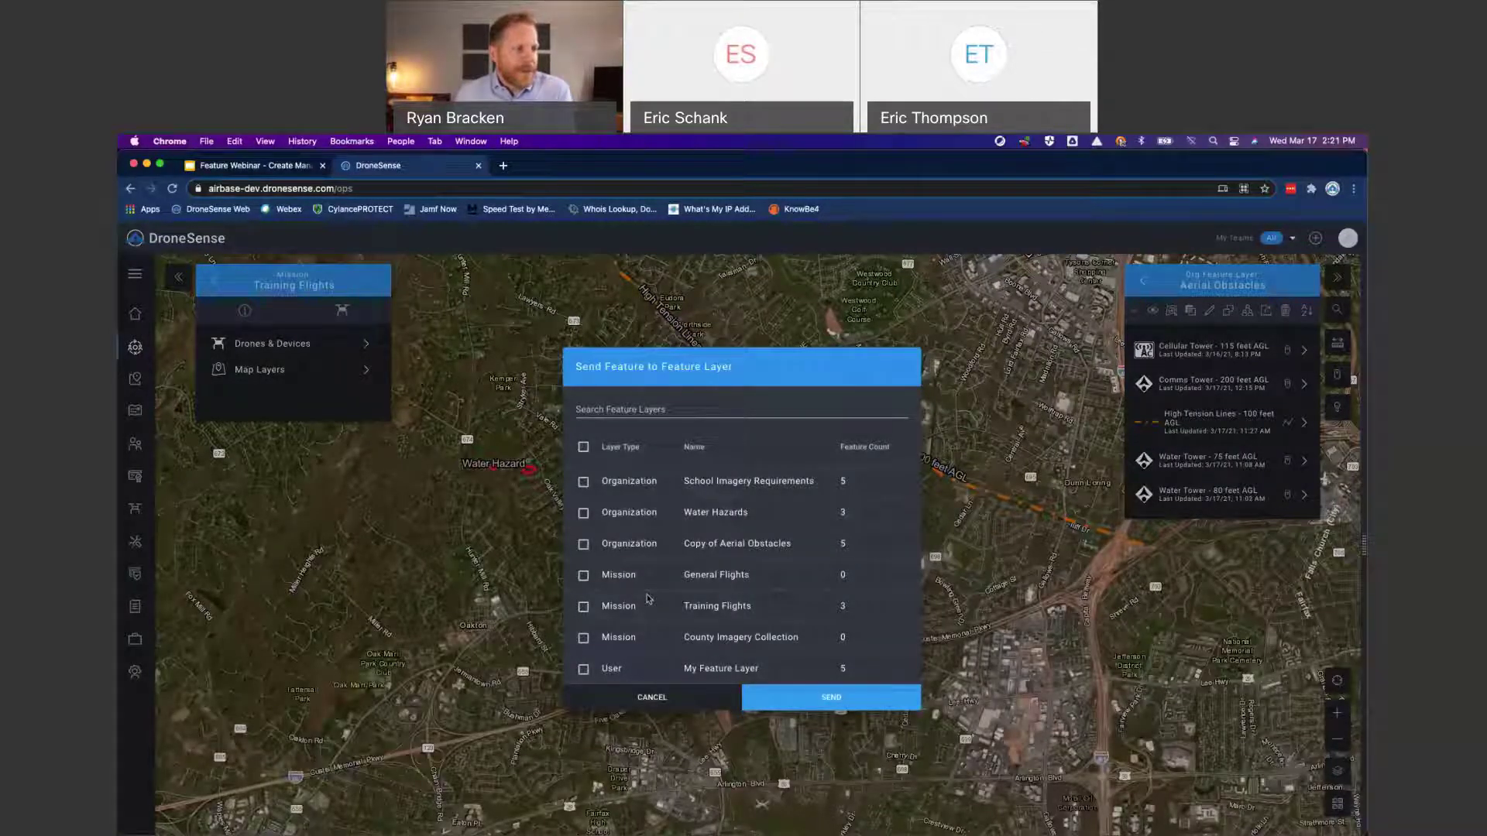
{"action": "left_click", "coordinate": [583, 574]}
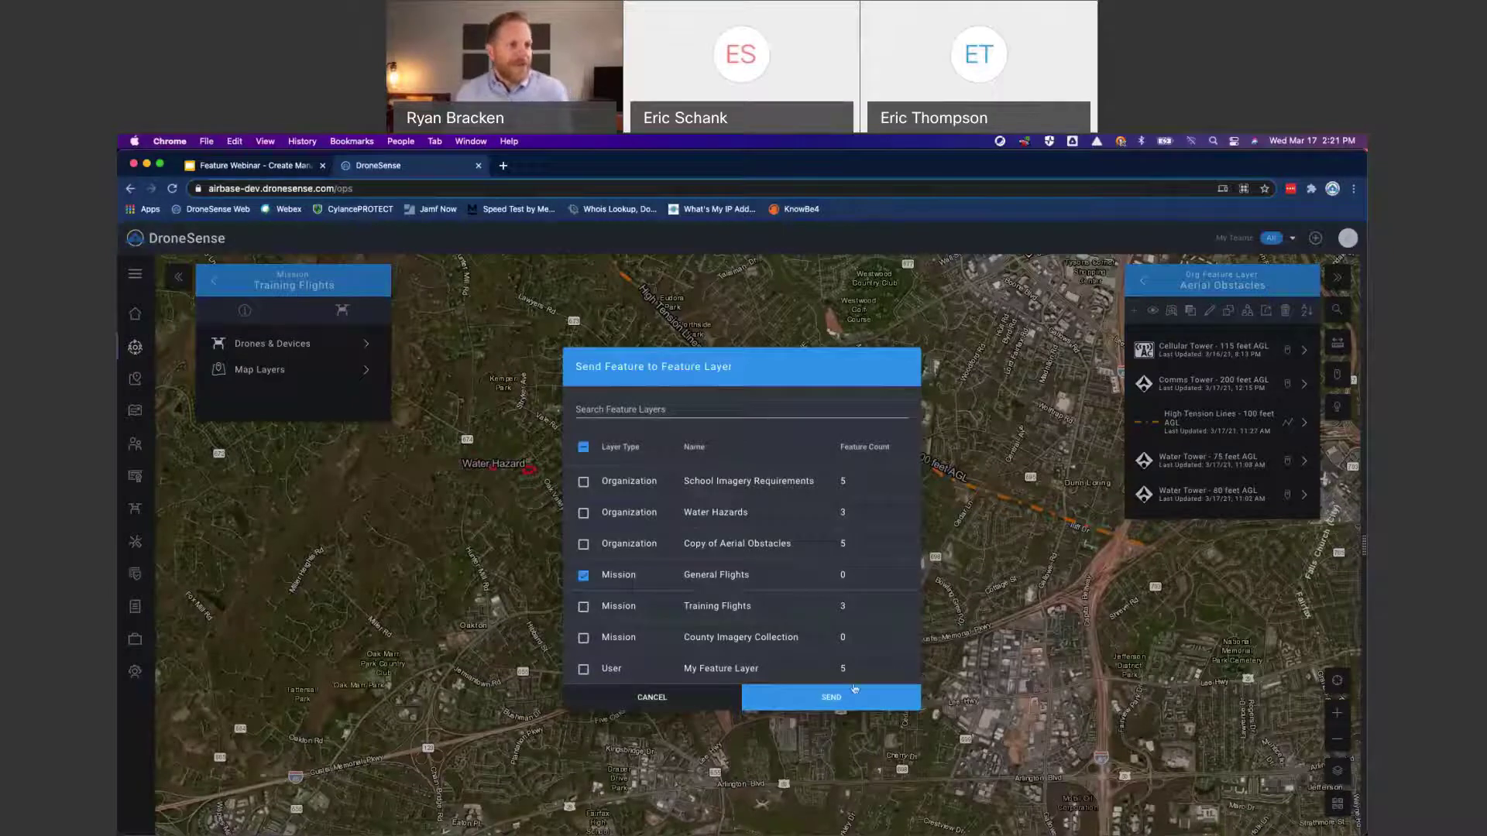
{"action": "left_click", "coordinate": [854, 691]}
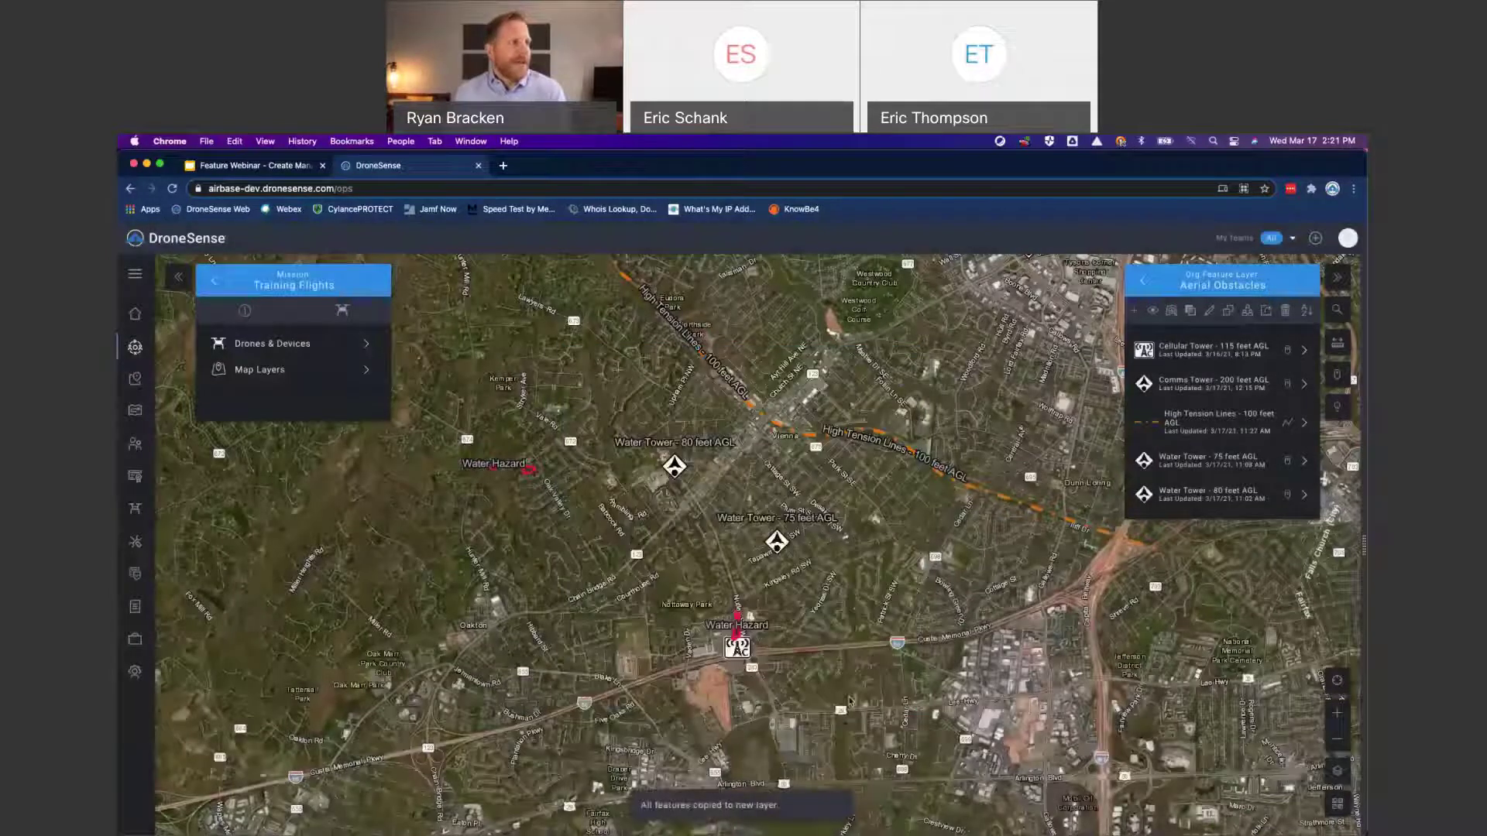
Step: Open the General Flights mission's details for editing, examine the available settings, and leave without submitting edits
{"action": "left_click", "coordinate": [215, 282]}
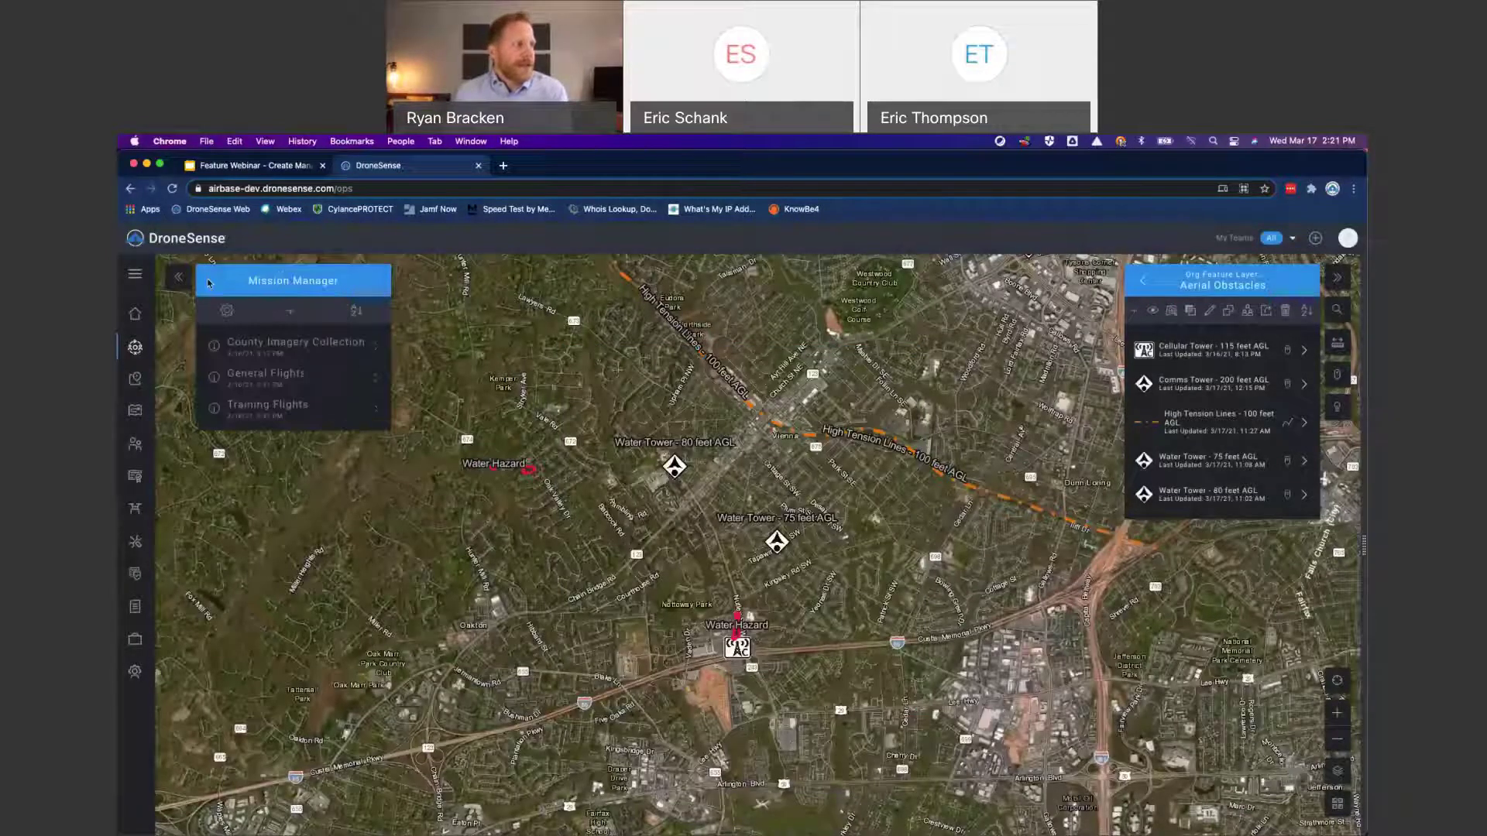
{"action": "left_click", "coordinate": [260, 379]}
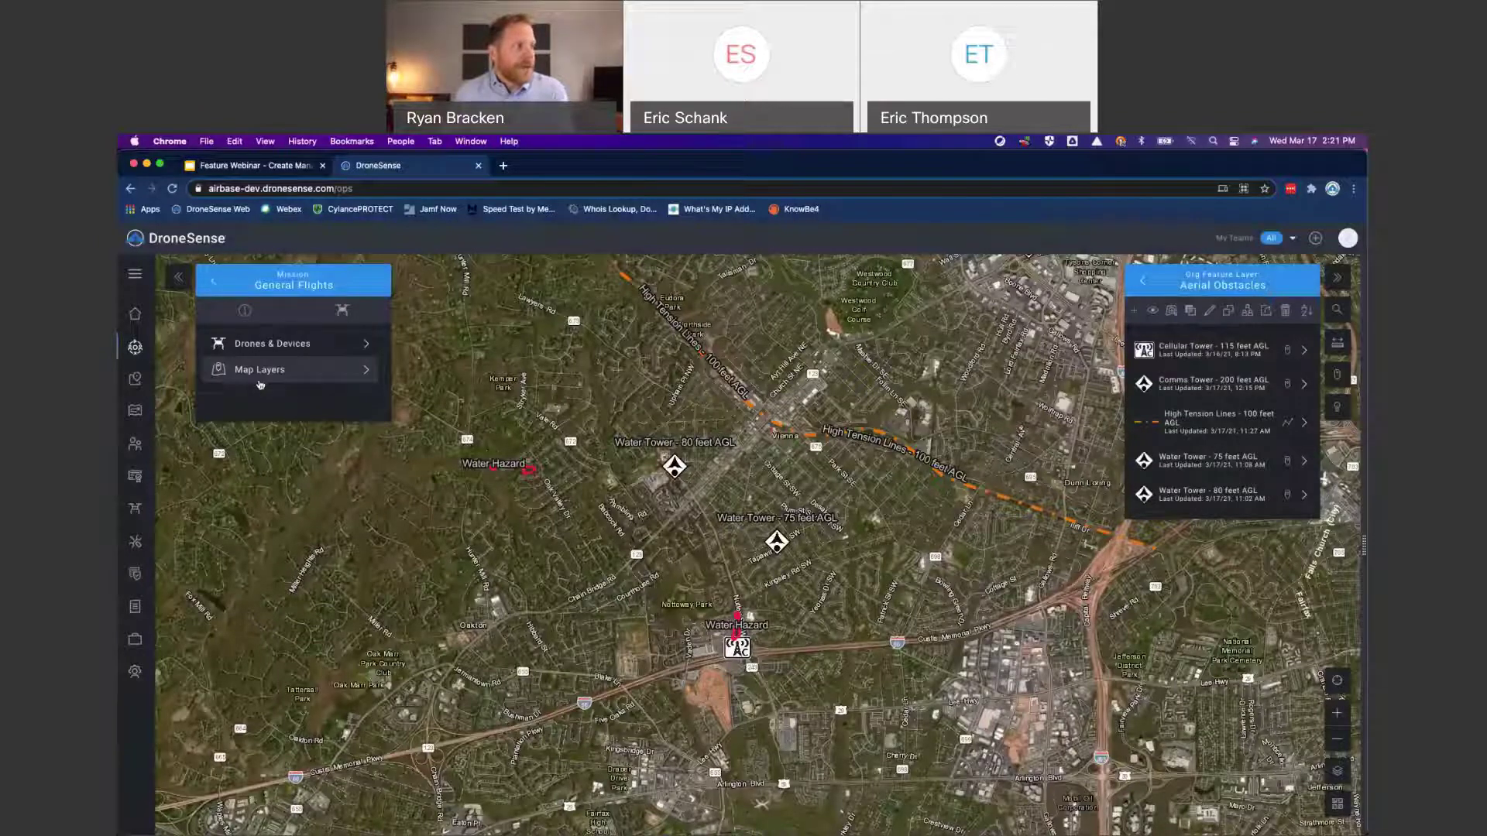
{"action": "left_click", "coordinate": [247, 309]}
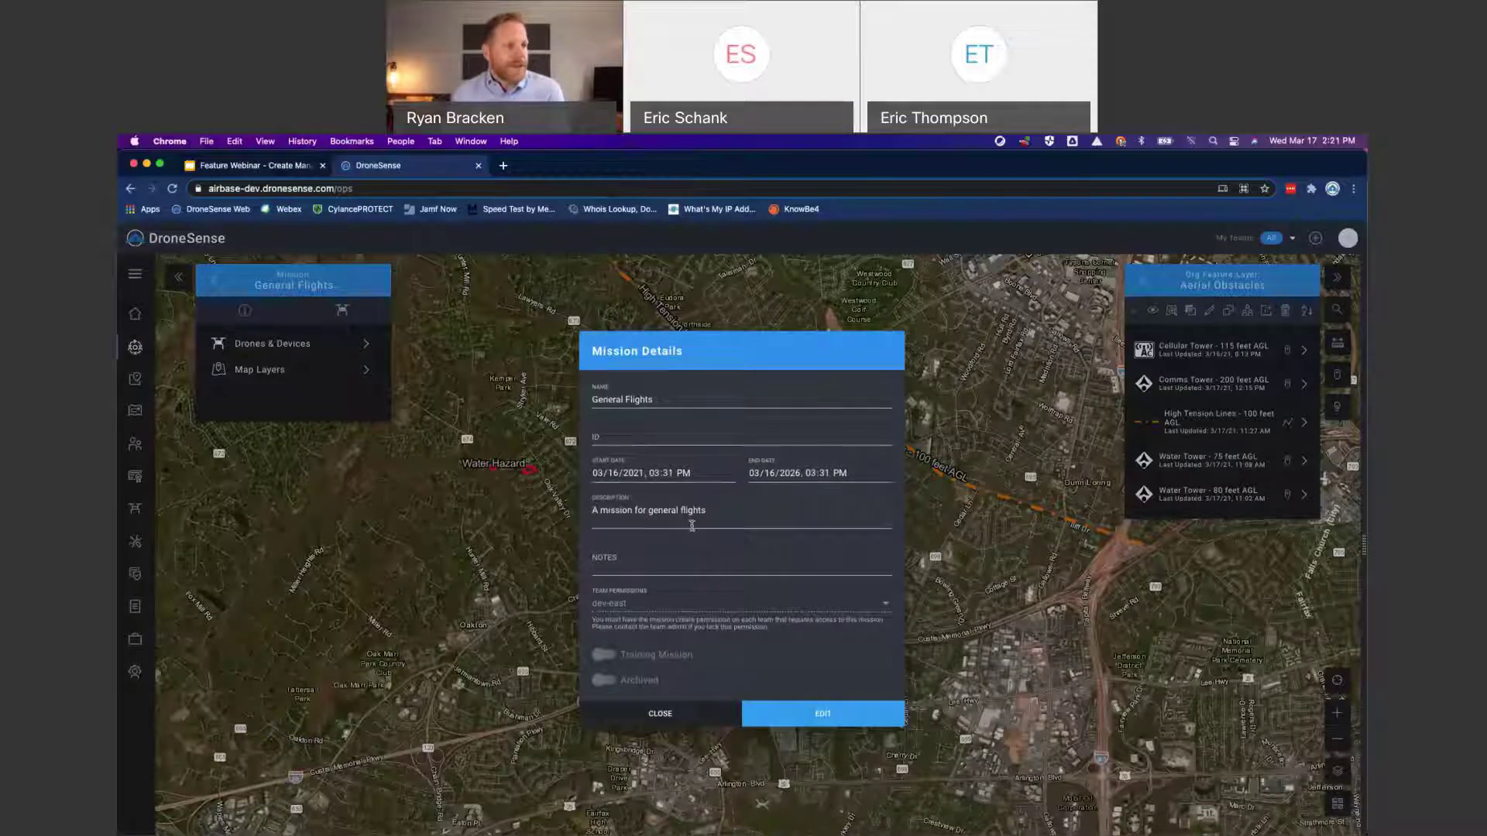
{"action": "left_click", "coordinate": [785, 714]}
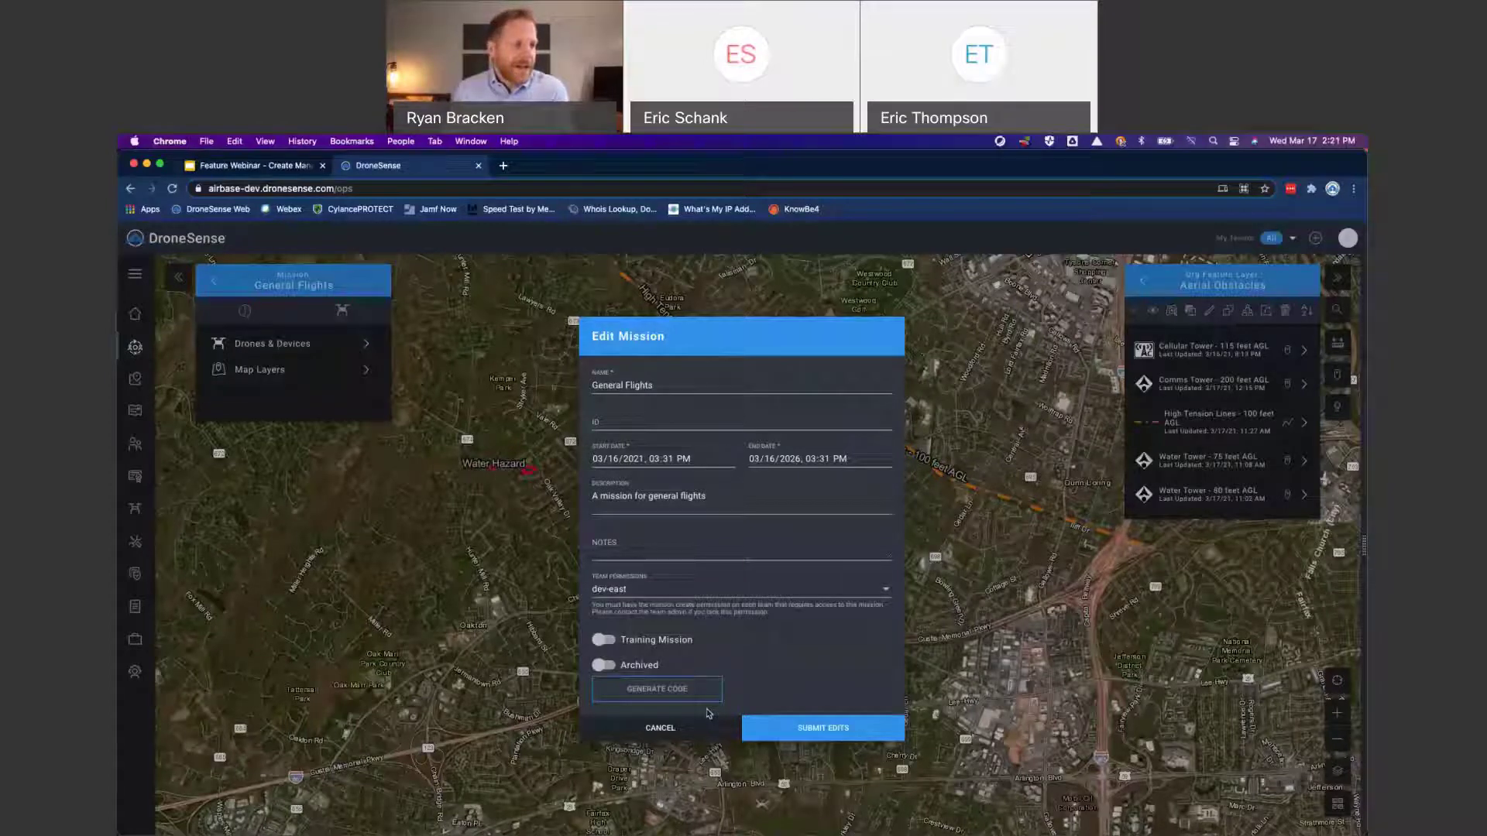
{"action": "left_click", "coordinate": [684, 728]}
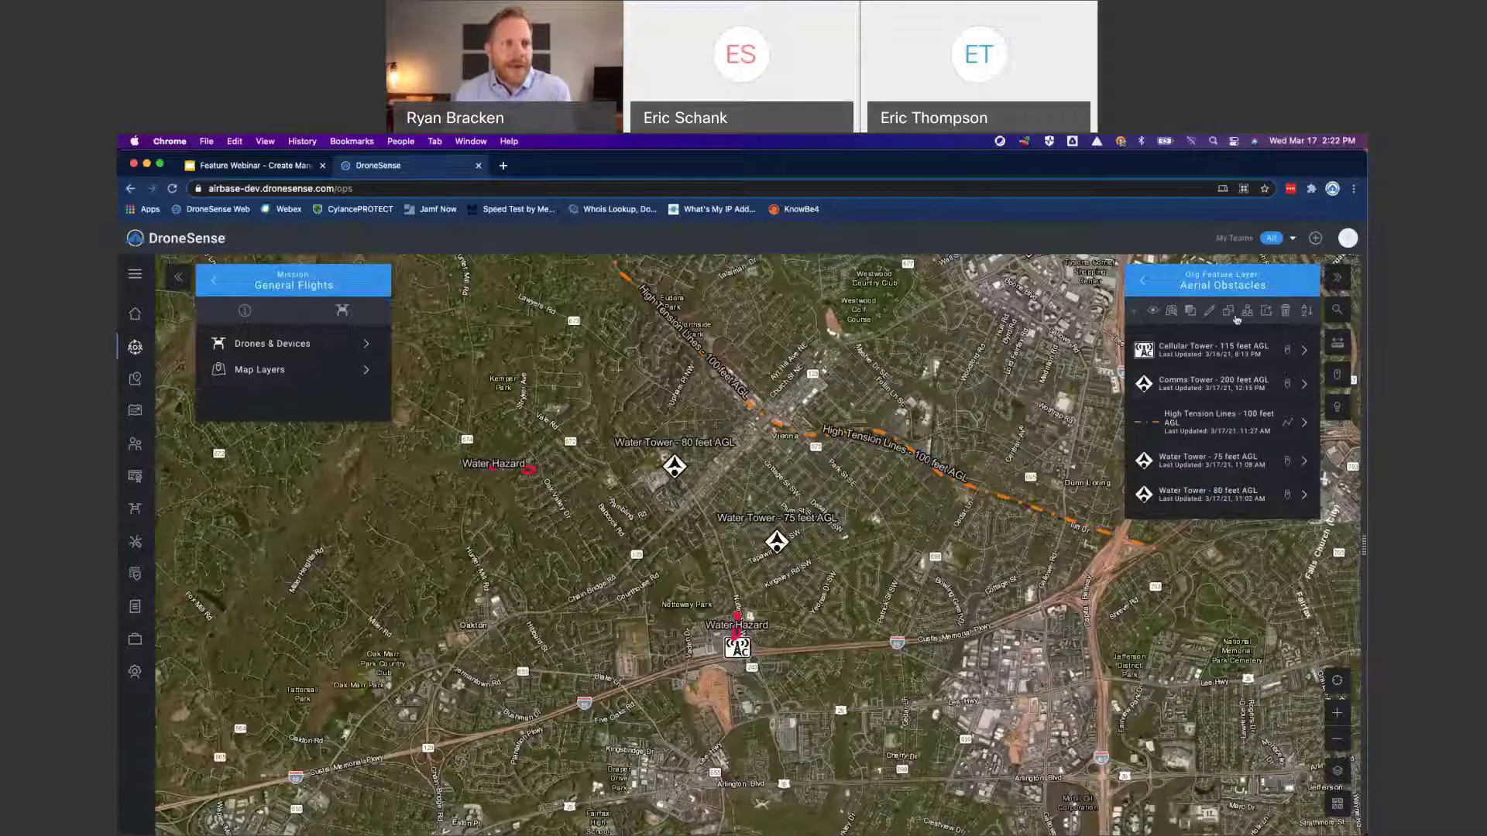
Step: Share the Aerial Obstacles org layer externally with the Read Only option turned off
{"action": "left_click", "coordinate": [1245, 312]}
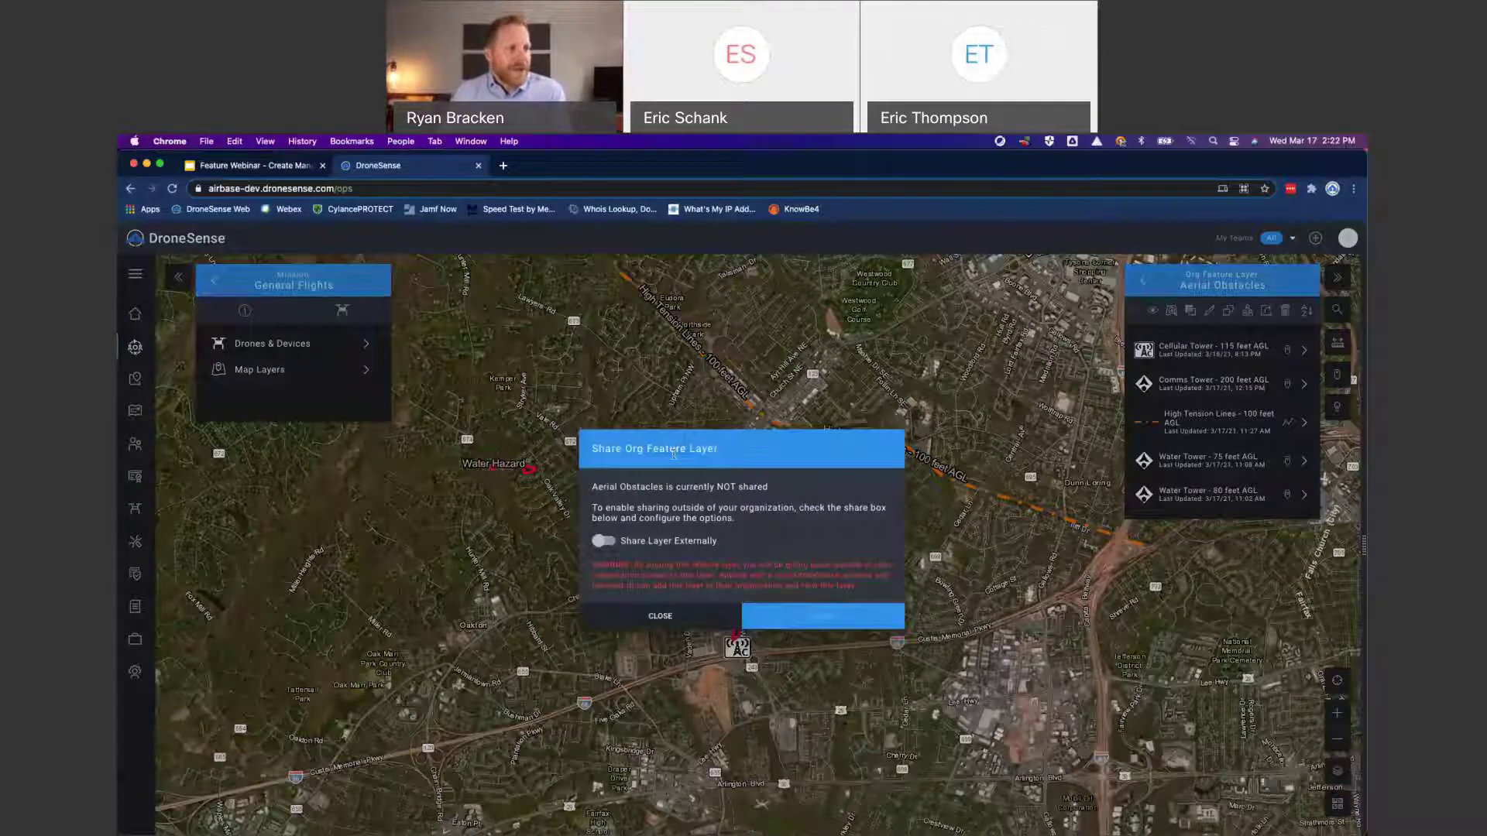
{"action": "left_click", "coordinate": [607, 542]}
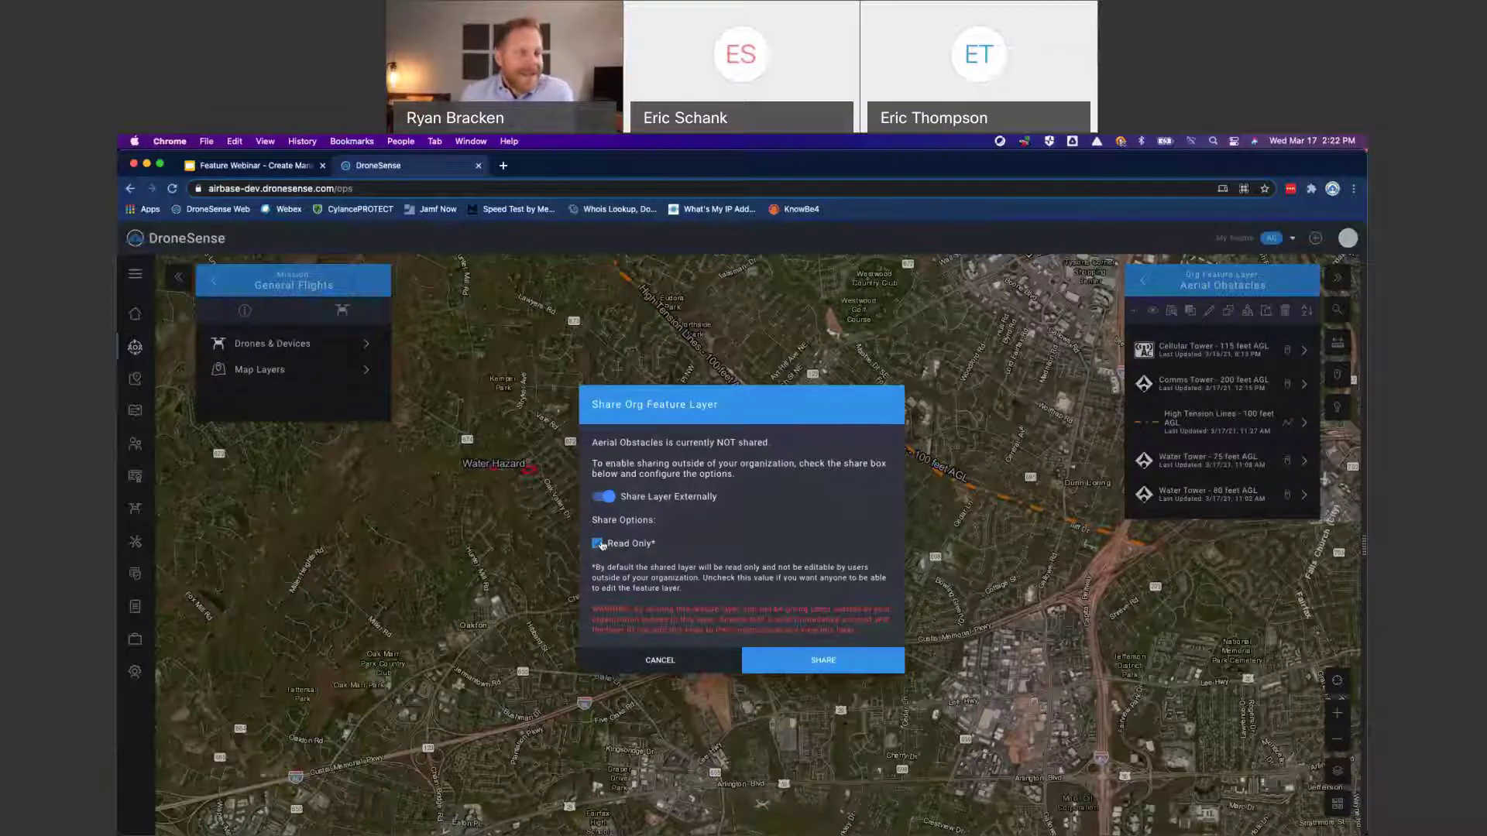
{"action": "left_click", "coordinate": [598, 544]}
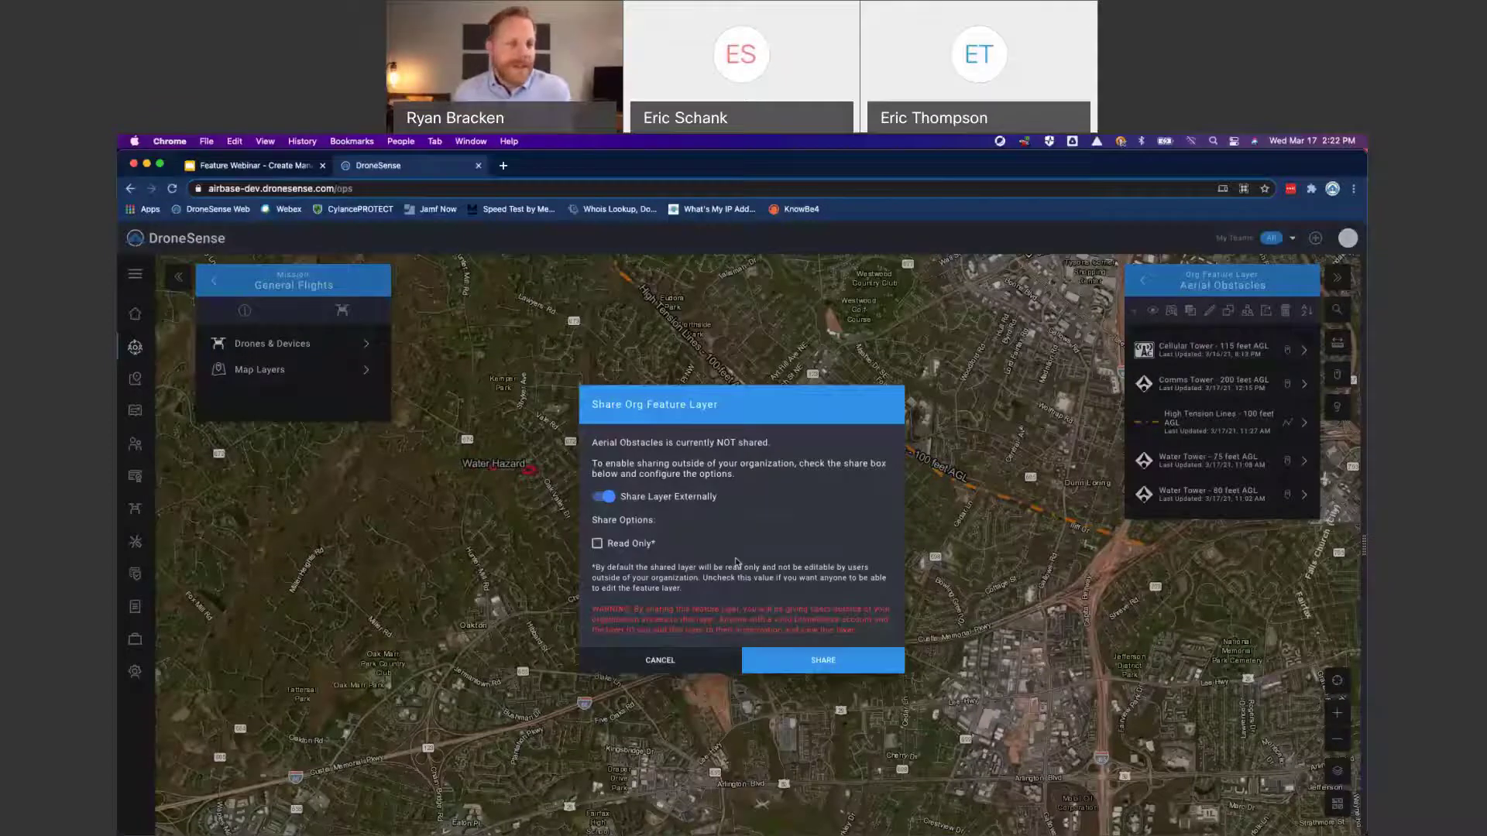
{"action": "left_click", "coordinate": [826, 668]}
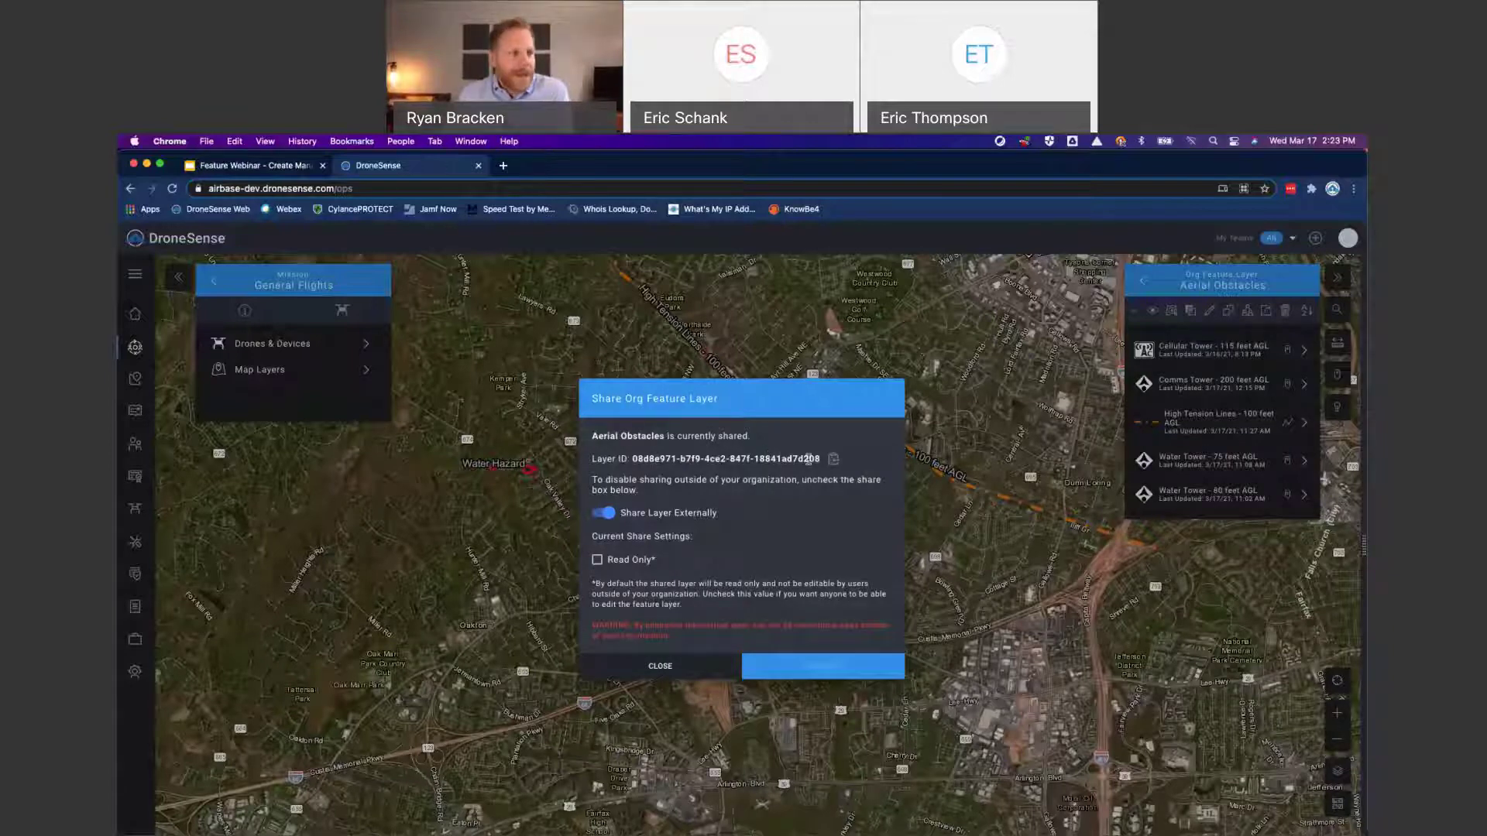
Step: Copy the shared Aerial Obstacles layer's ID and return to the list of org feature layers
{"action": "left_click", "coordinate": [833, 460]}
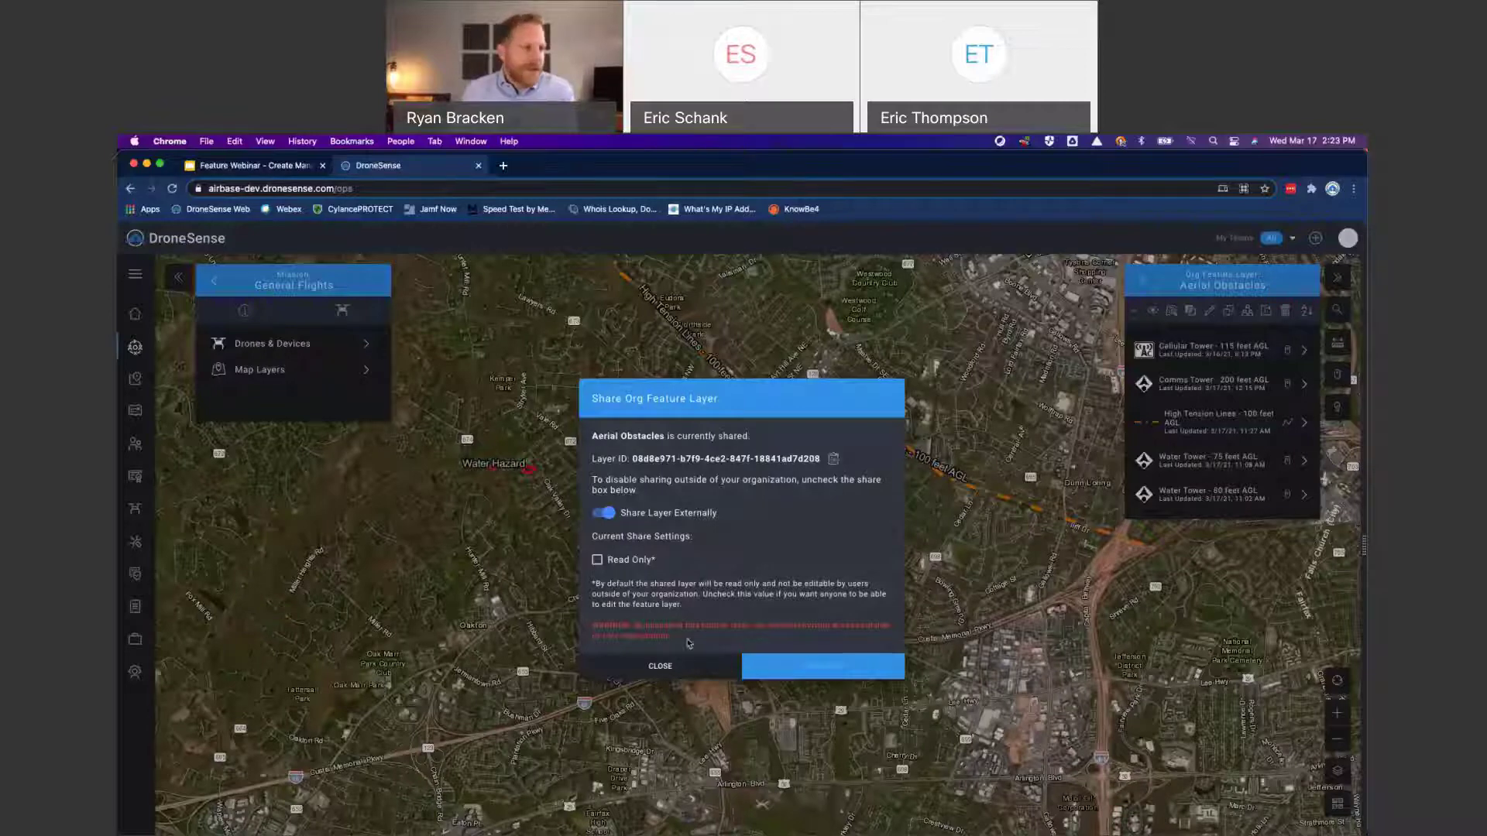
{"action": "left_click", "coordinate": [684, 667]}
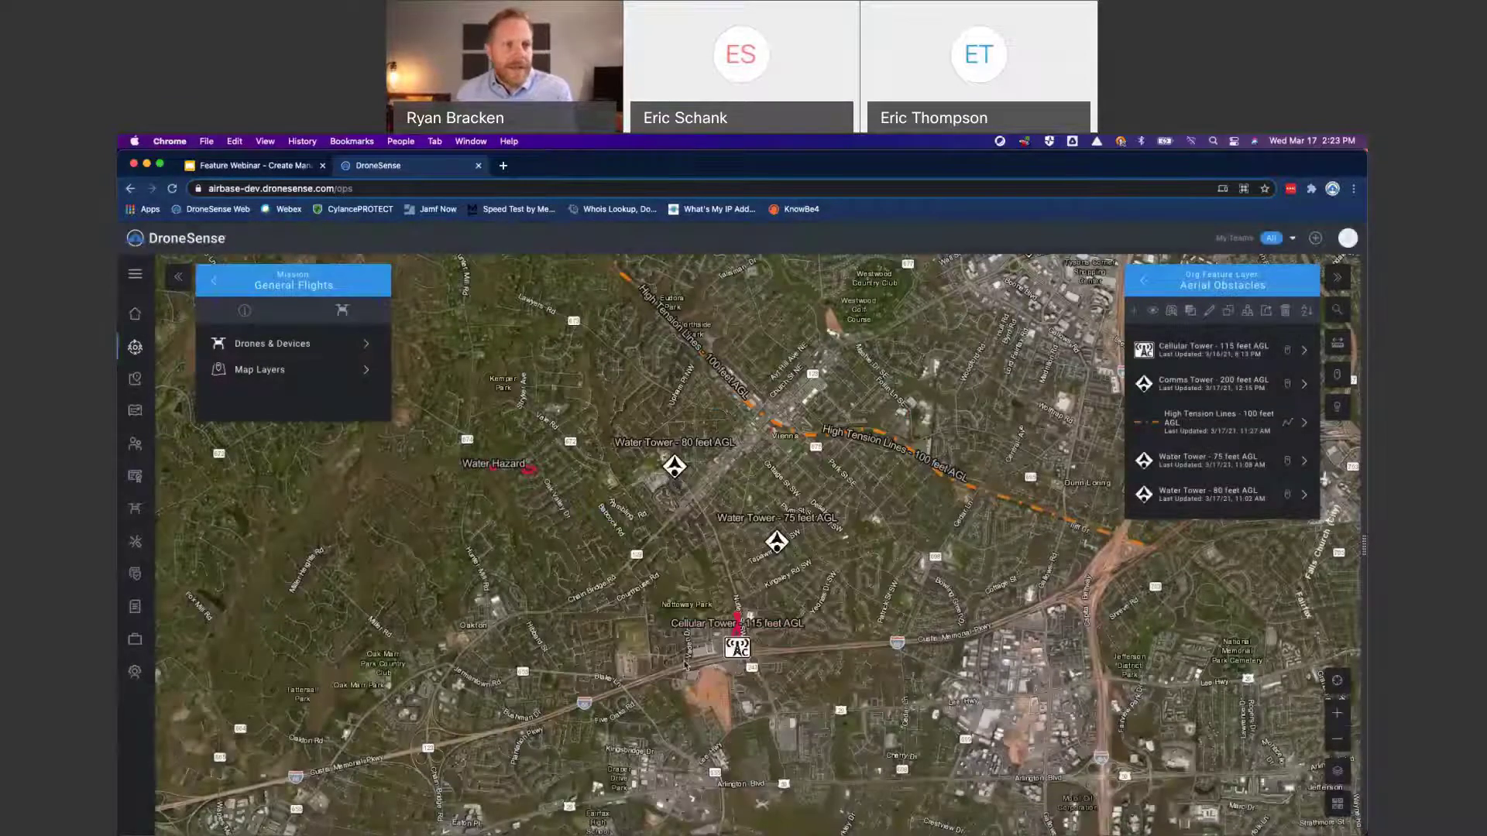
{"action": "left_click", "coordinate": [1143, 281]}
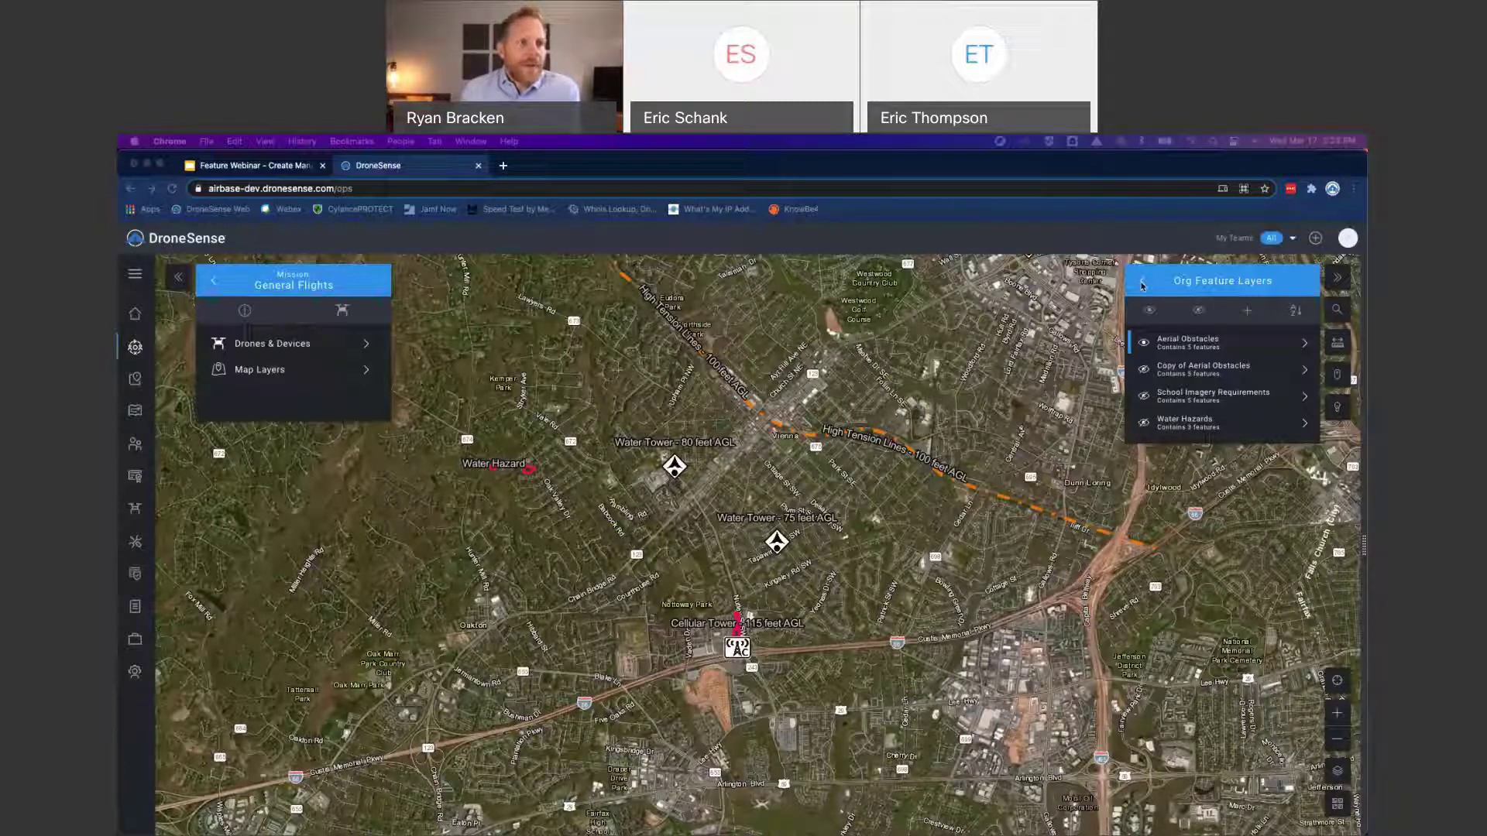
Step: Add the School Imagery Mission shared feature layer using the copied layer ID and inspect its outlined school area on the map
{"action": "left_click", "coordinate": [1142, 282]}
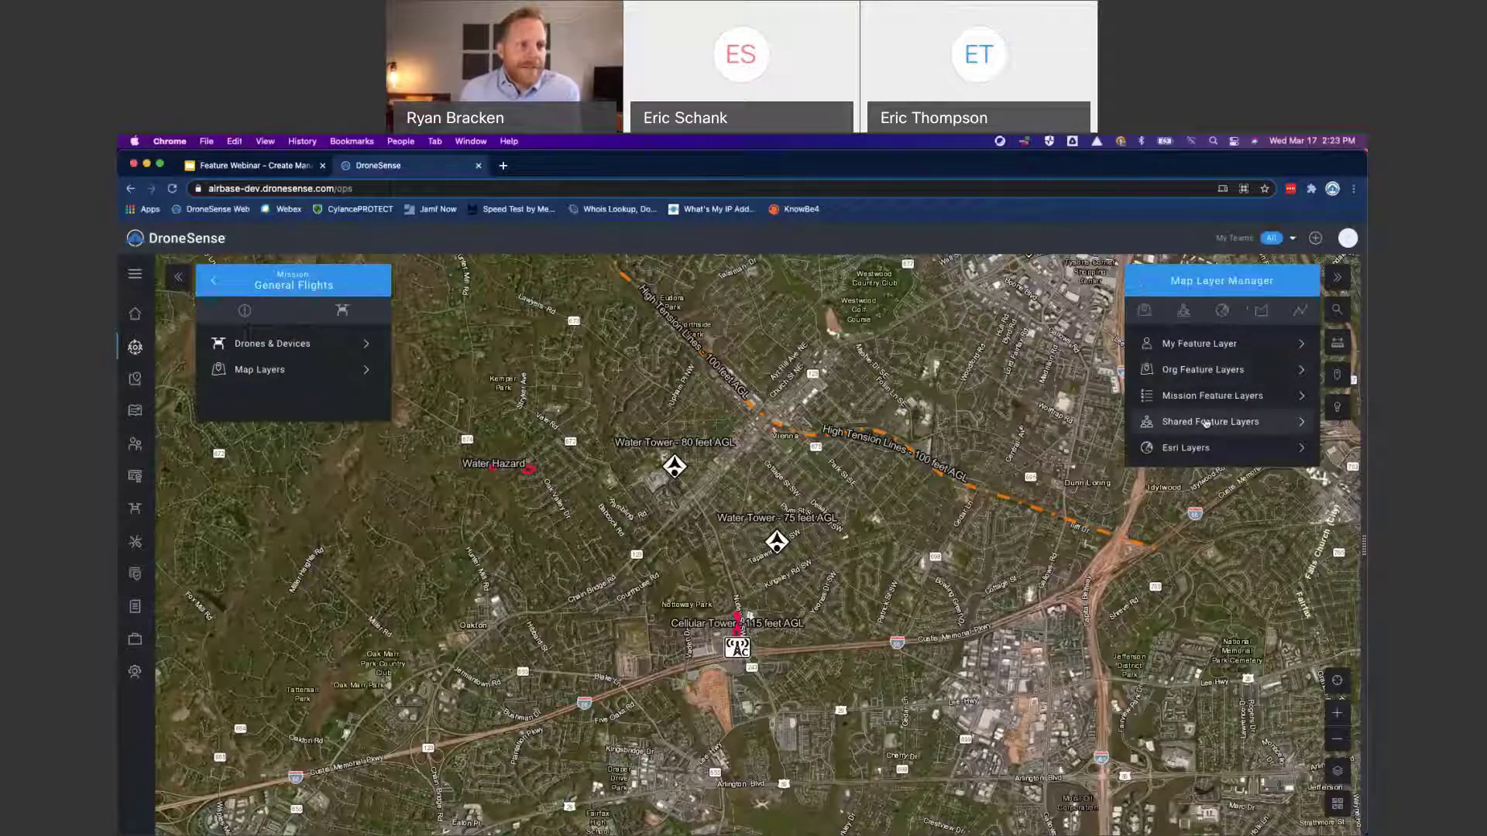
{"action": "left_click", "coordinate": [1206, 423]}
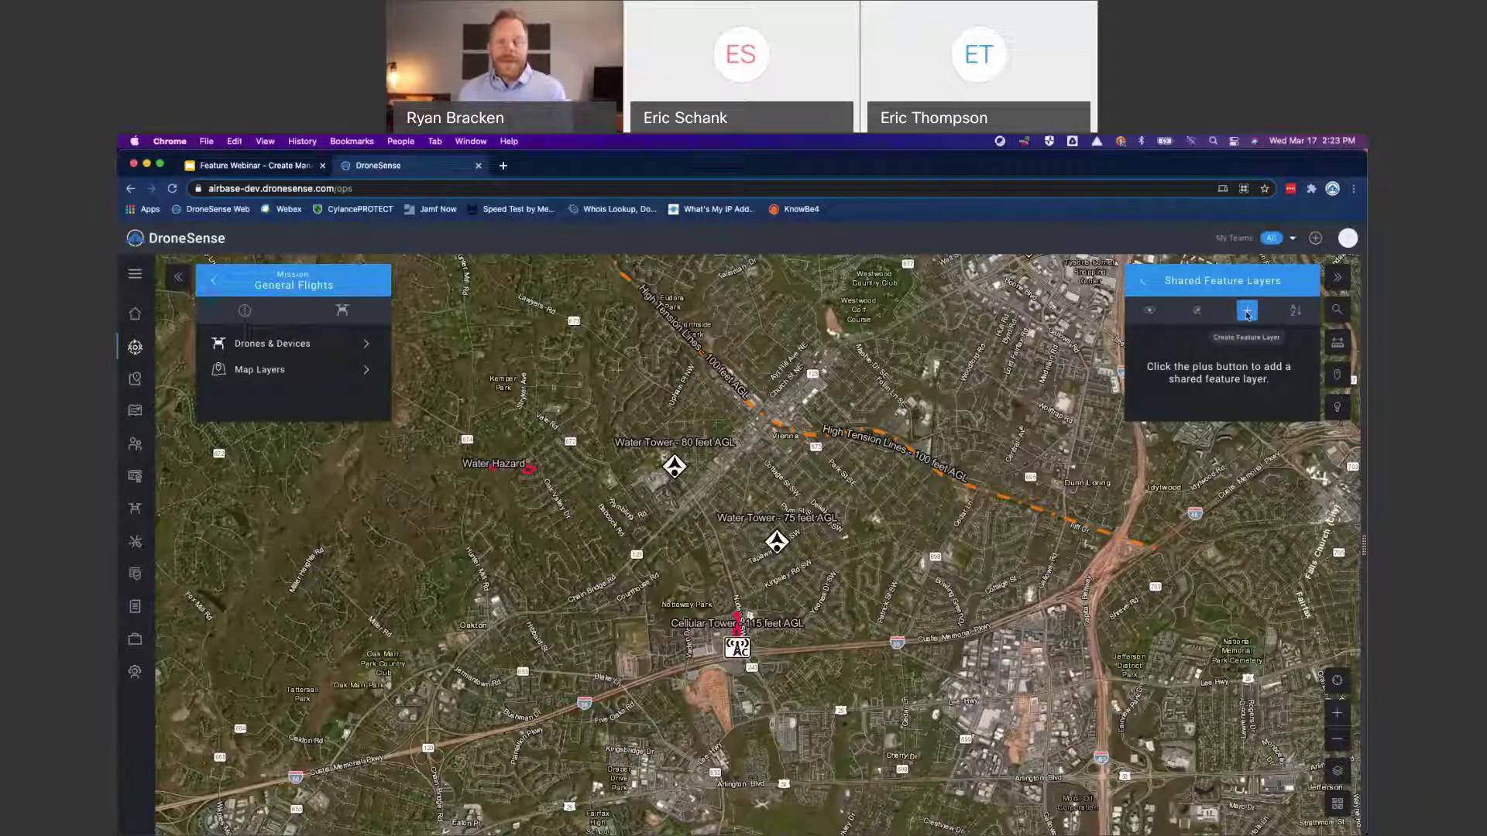
{"action": "left_click", "coordinate": [1247, 311]}
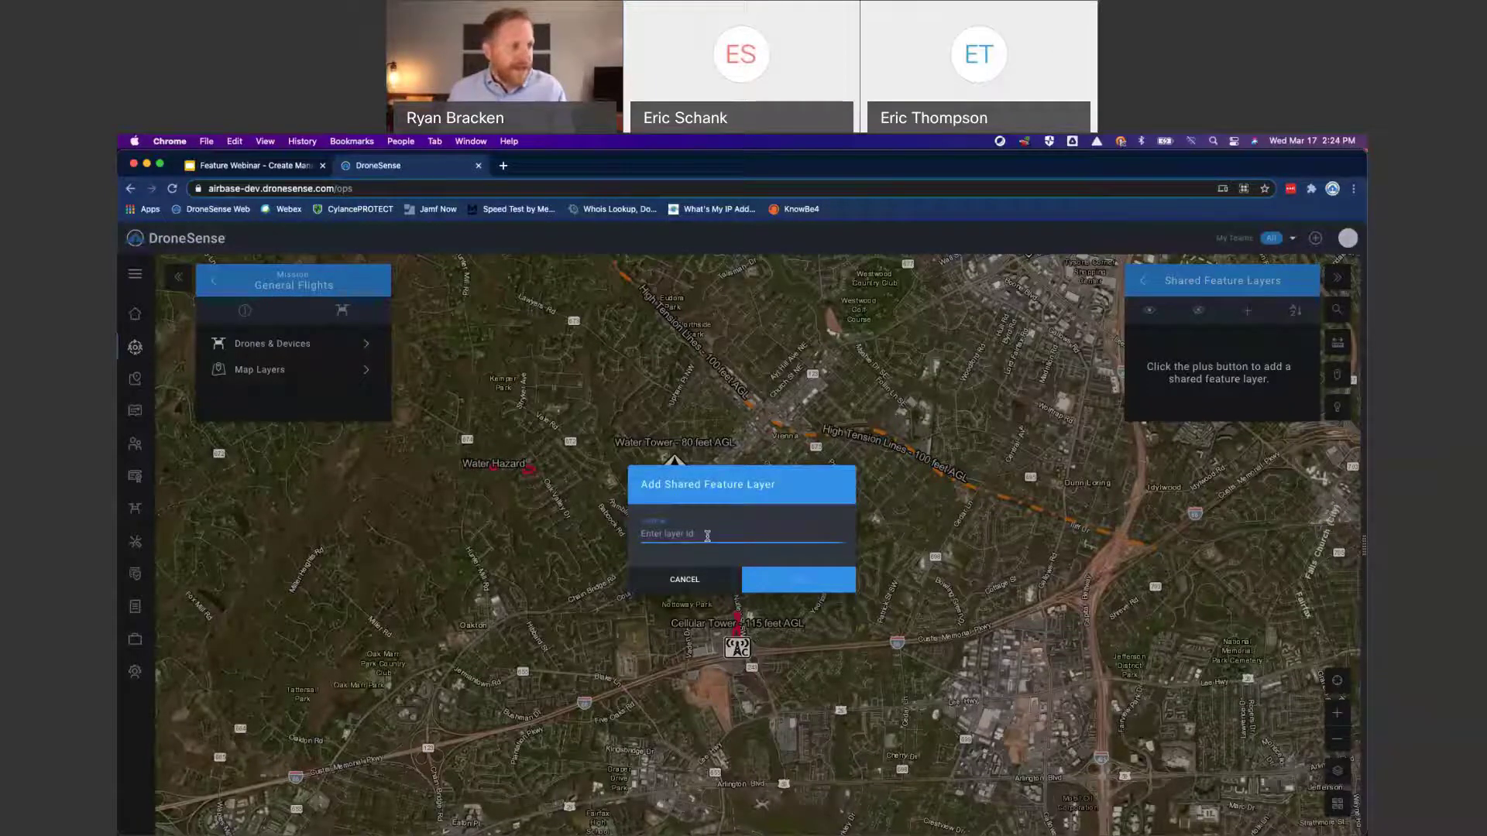
{"action": "key", "text": "super+v"}
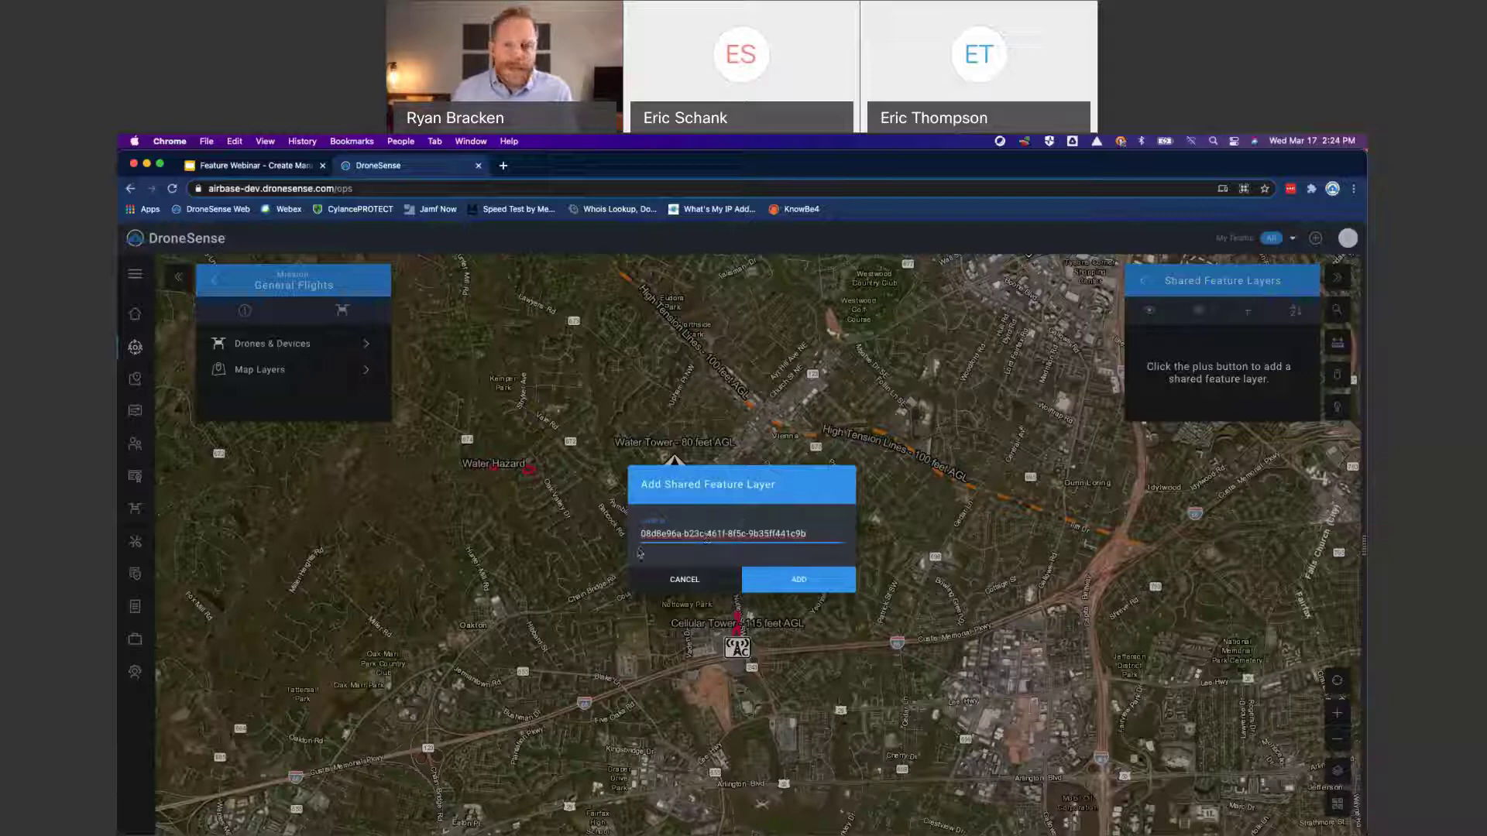
{"action": "left_click", "coordinate": [800, 581]}
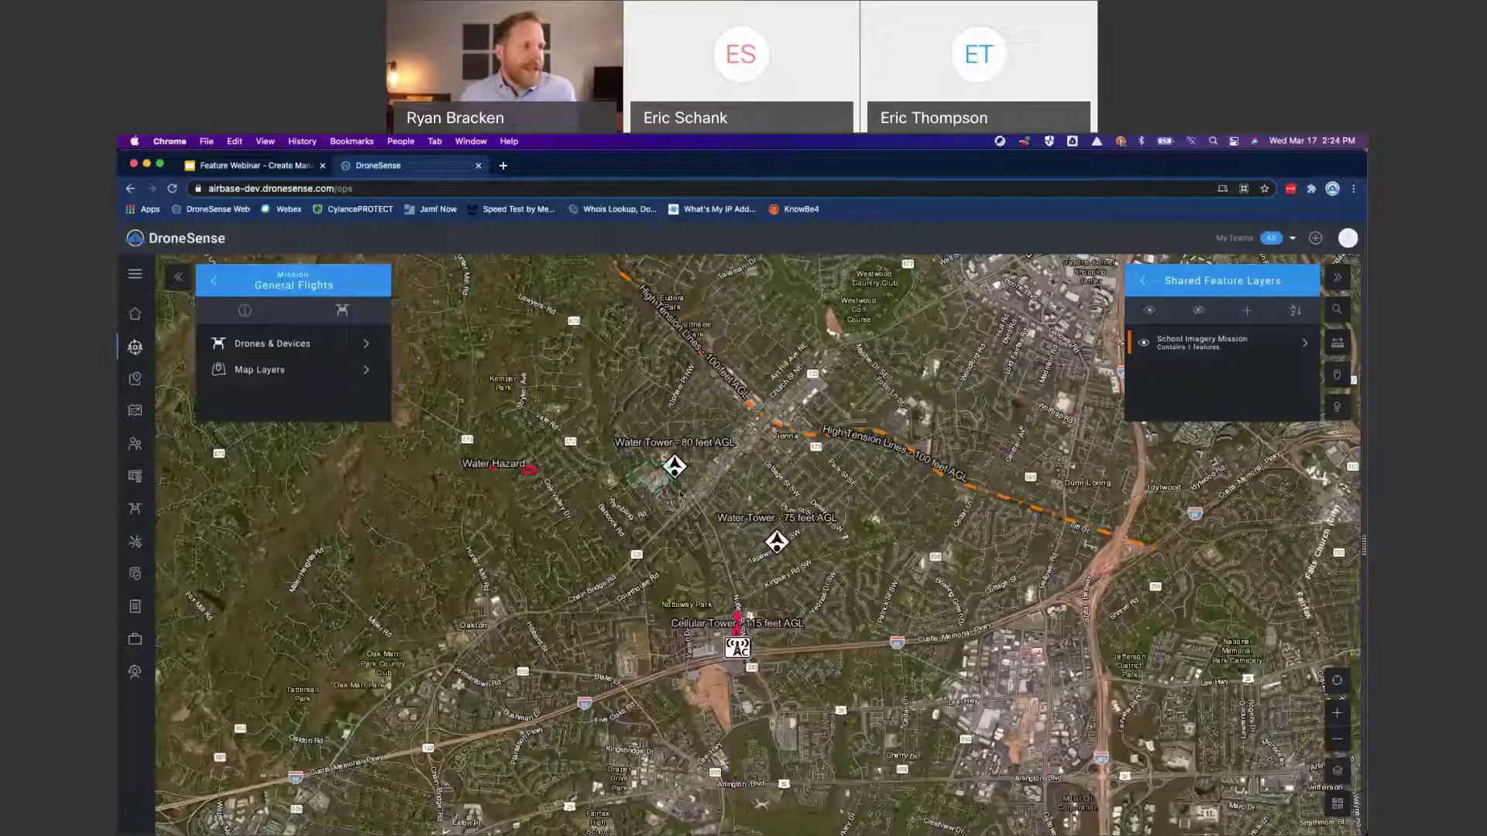
{"action": "scroll", "coordinate": [674, 490], "scroll_direction": "up", "scroll_amount": 5}
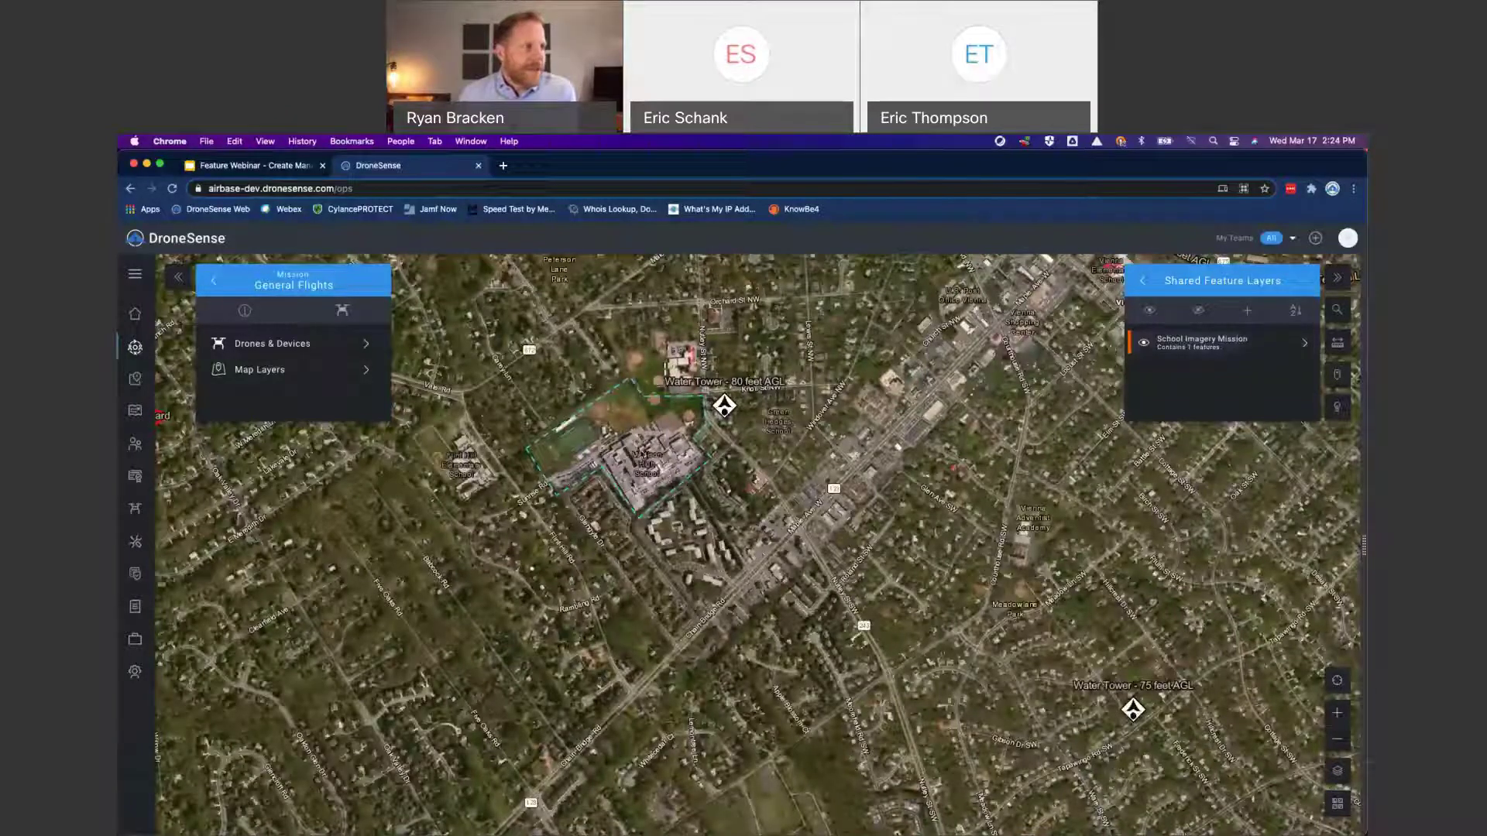
{"action": "scroll", "coordinate": [633, 451], "scroll_direction": "up", "scroll_amount": 5}
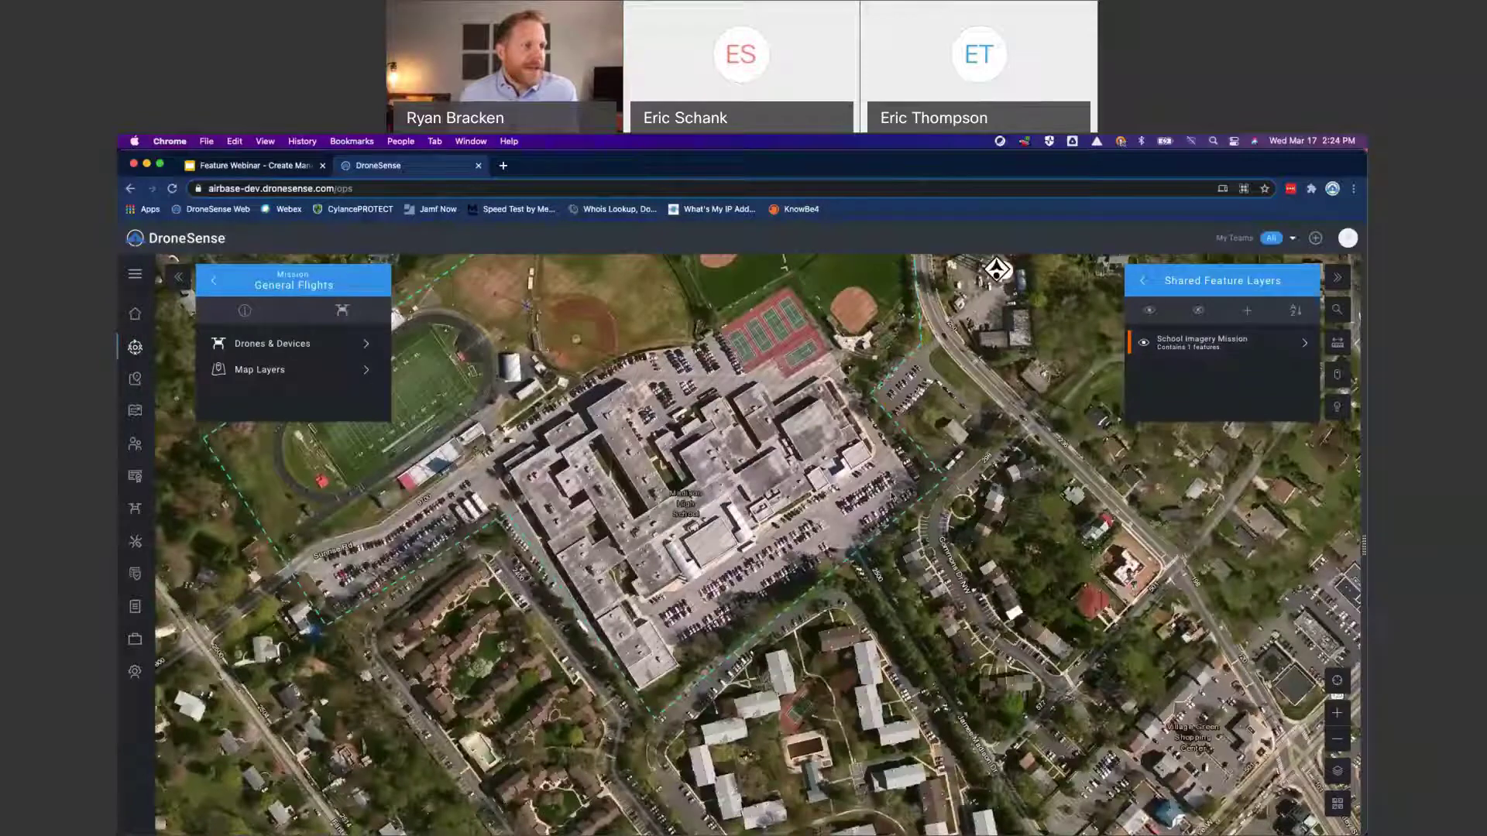
{"action": "scroll", "coordinate": [893, 494], "scroll_direction": "down", "scroll_amount": 5}
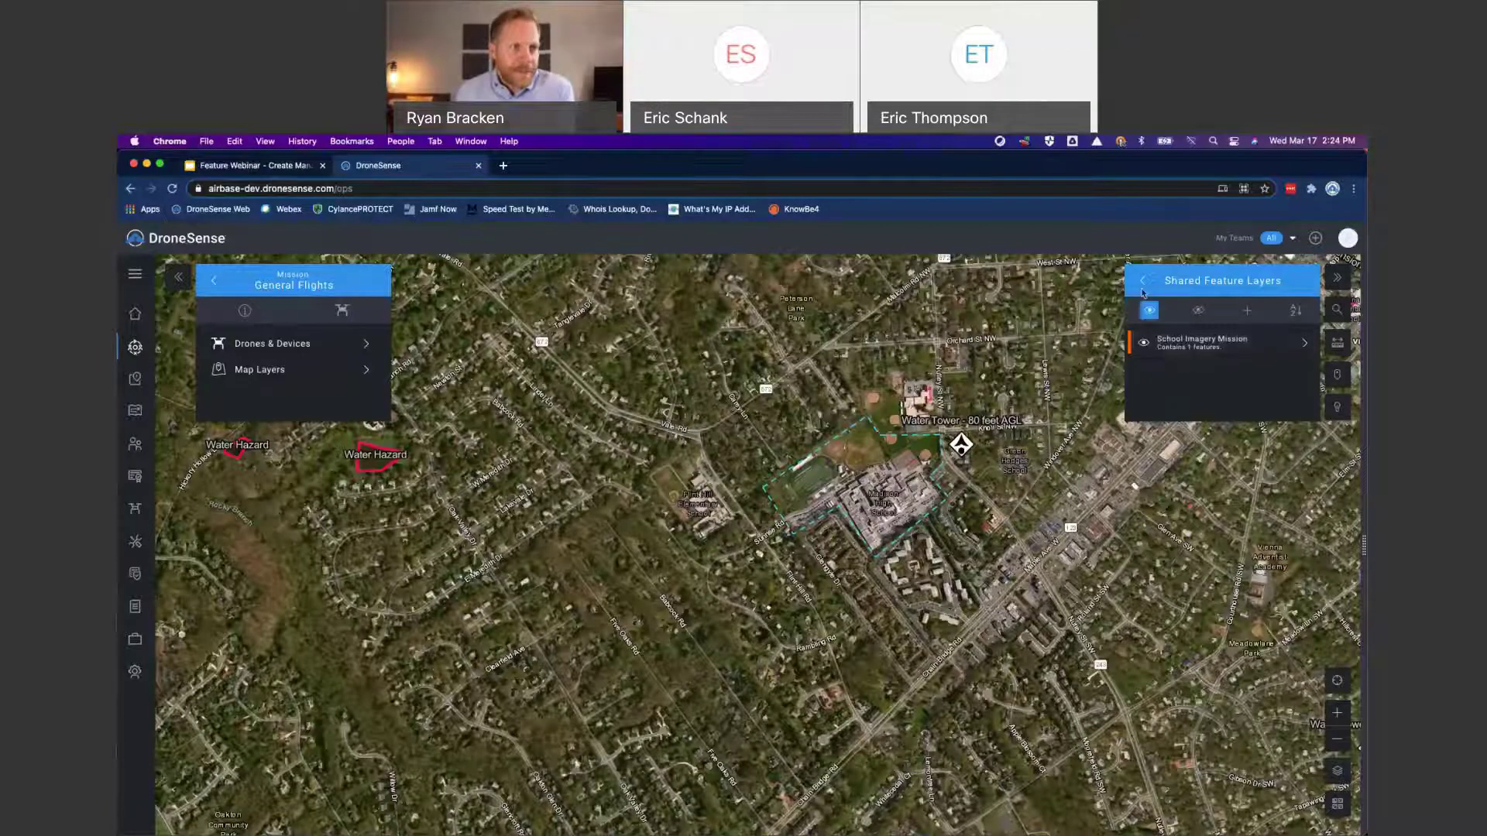
Step: Send all features of the shared School Imagery Mission layer to the County Imagery Collection mission layer
{"action": "left_click", "coordinate": [1144, 287]}
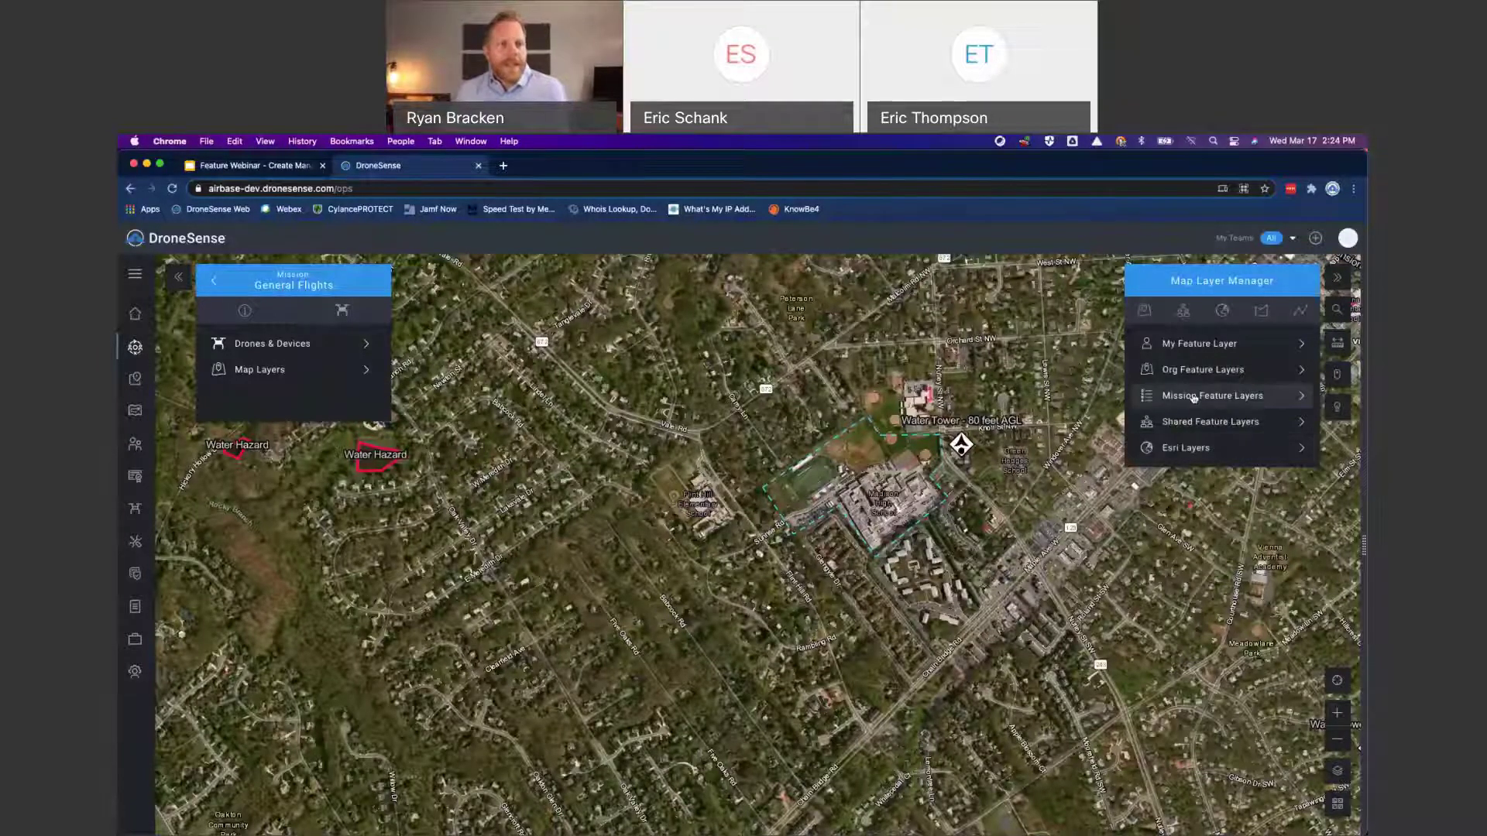
{"action": "left_click", "coordinate": [1199, 421]}
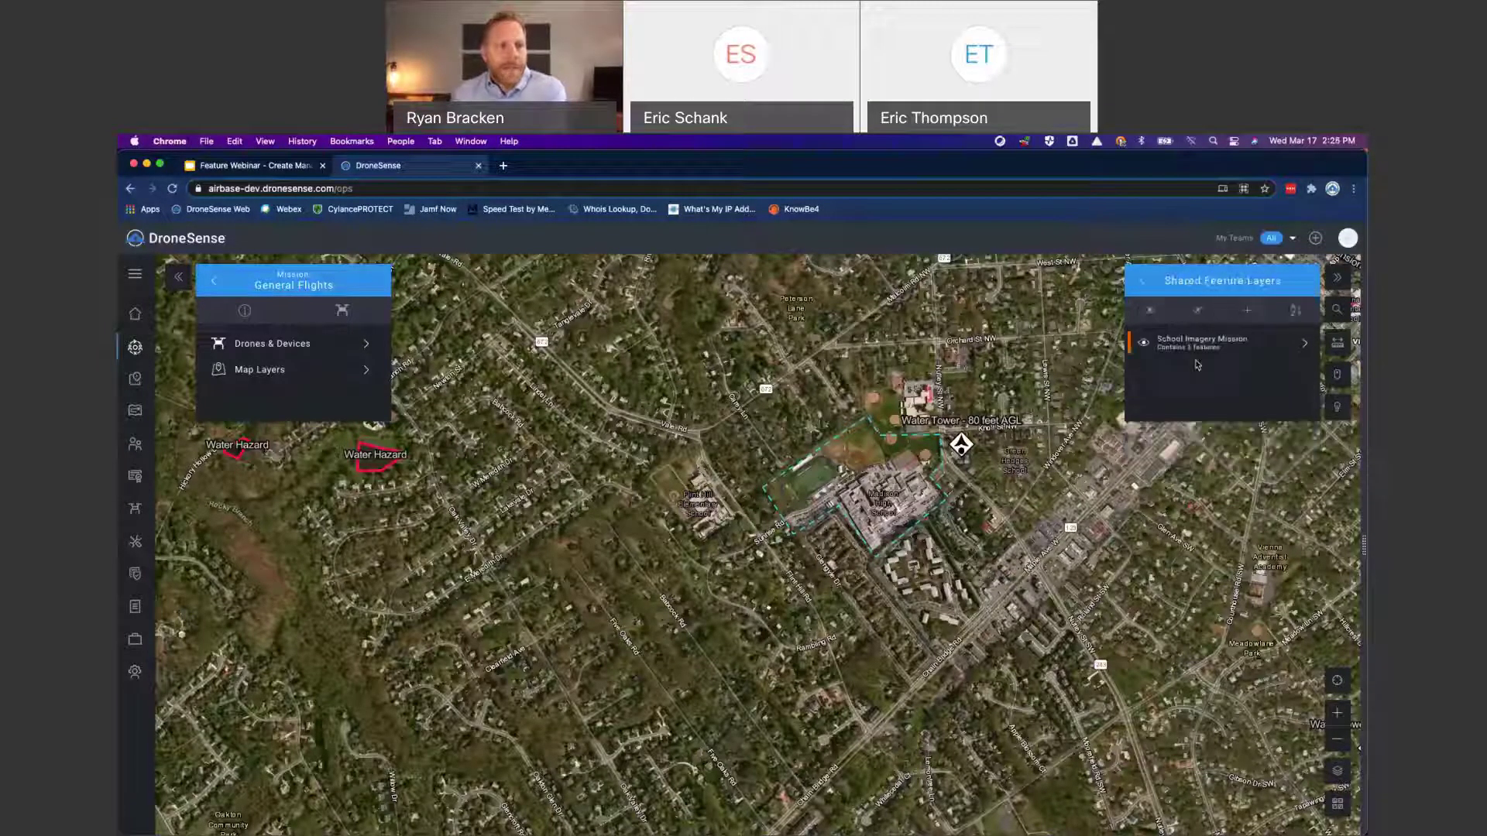
{"action": "left_click", "coordinate": [1206, 346]}
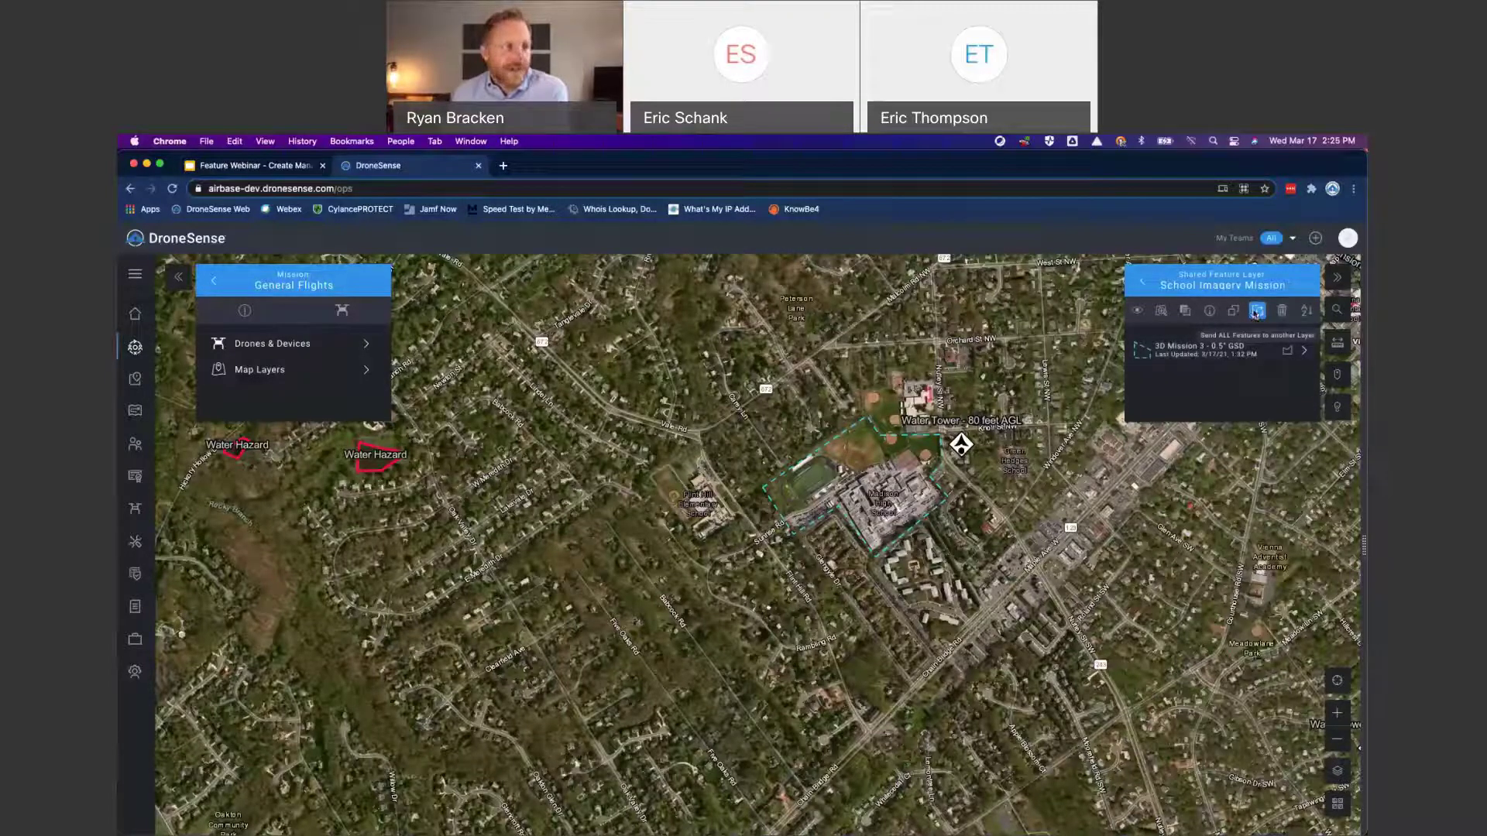
{"action": "left_click", "coordinate": [1256, 313]}
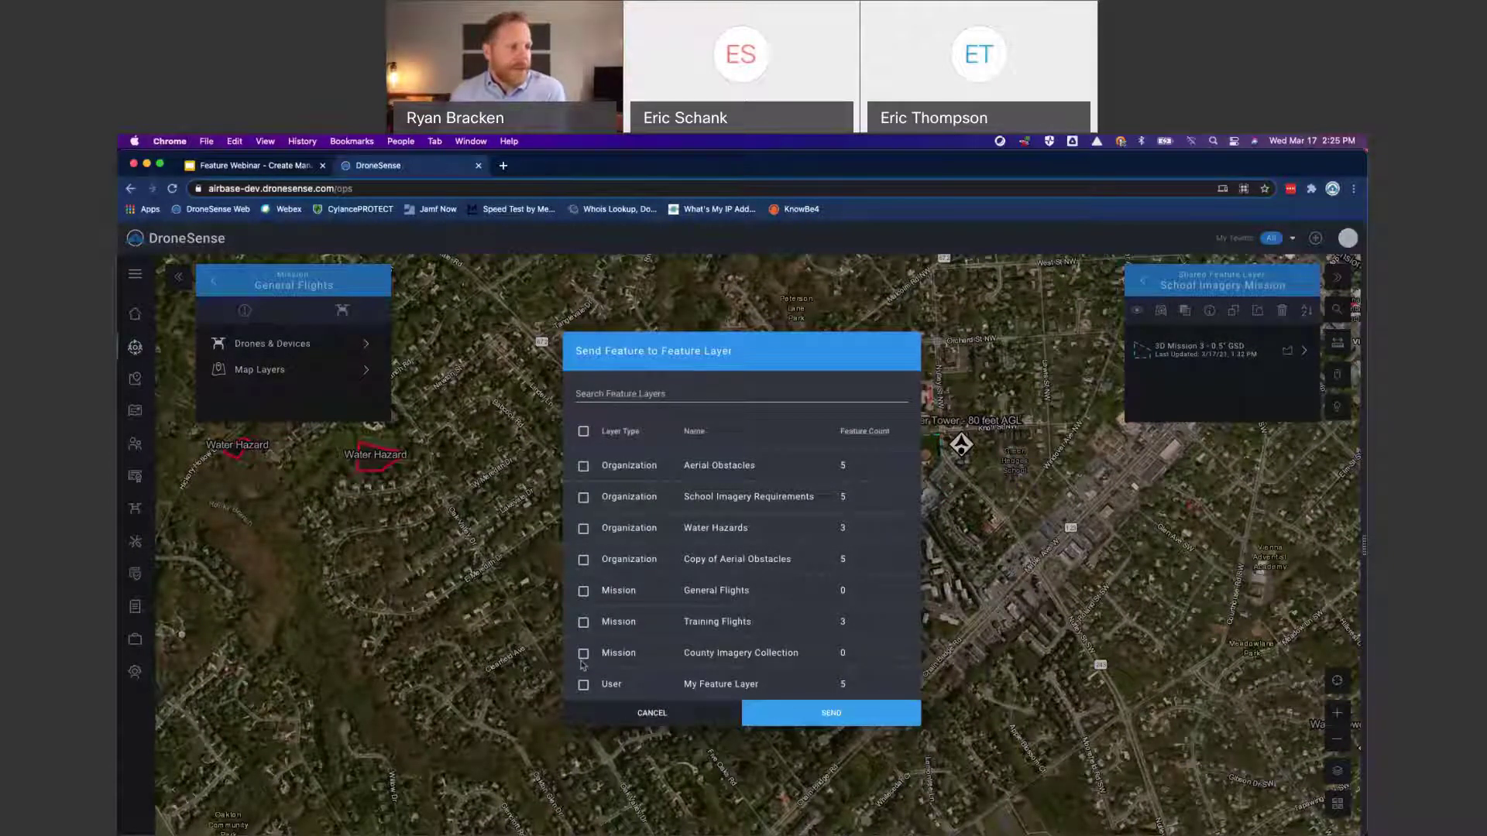
{"action": "left_click", "coordinate": [583, 653]}
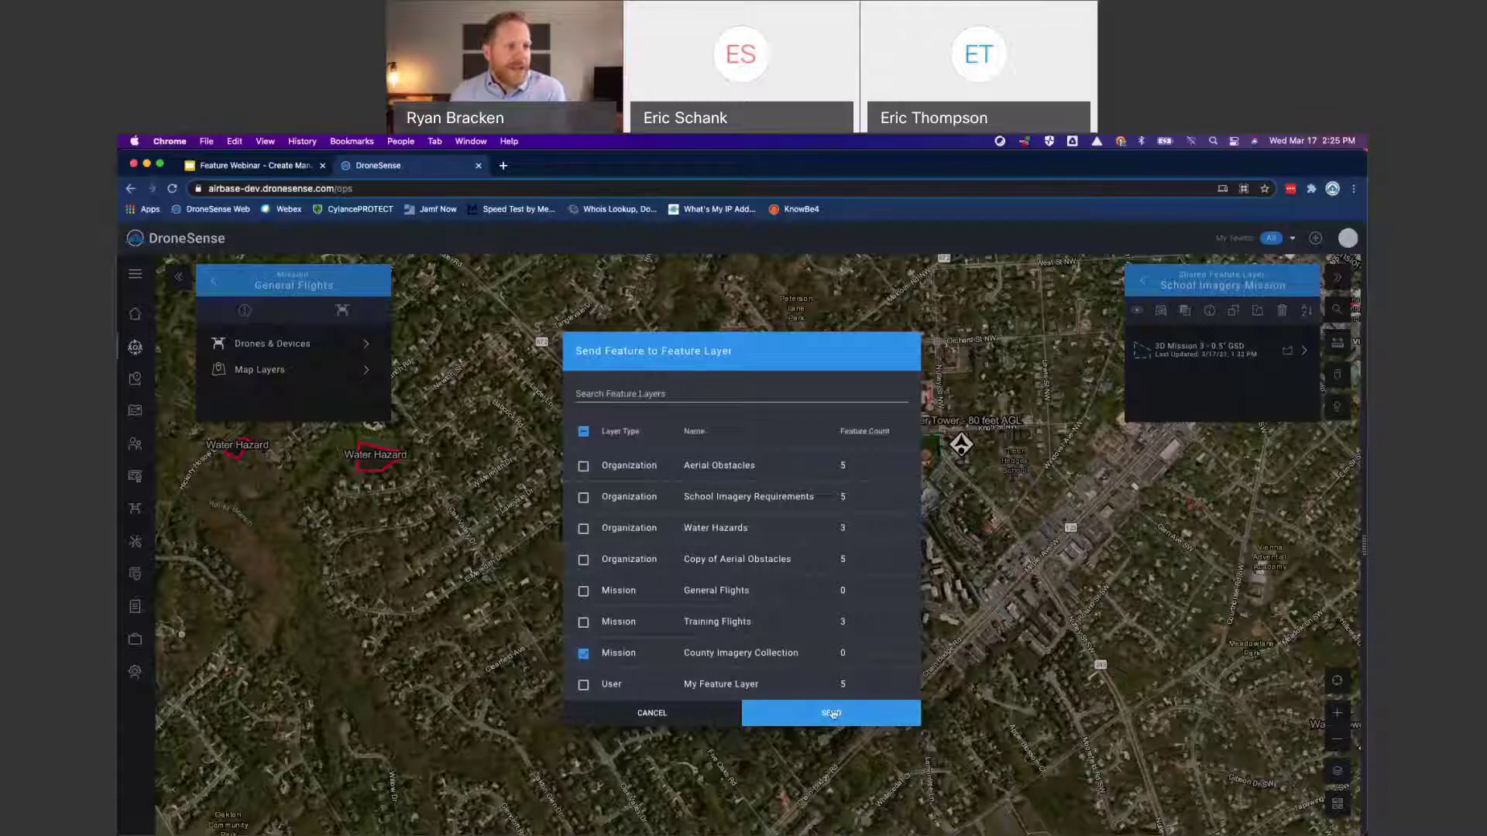
{"action": "left_click", "coordinate": [832, 713]}
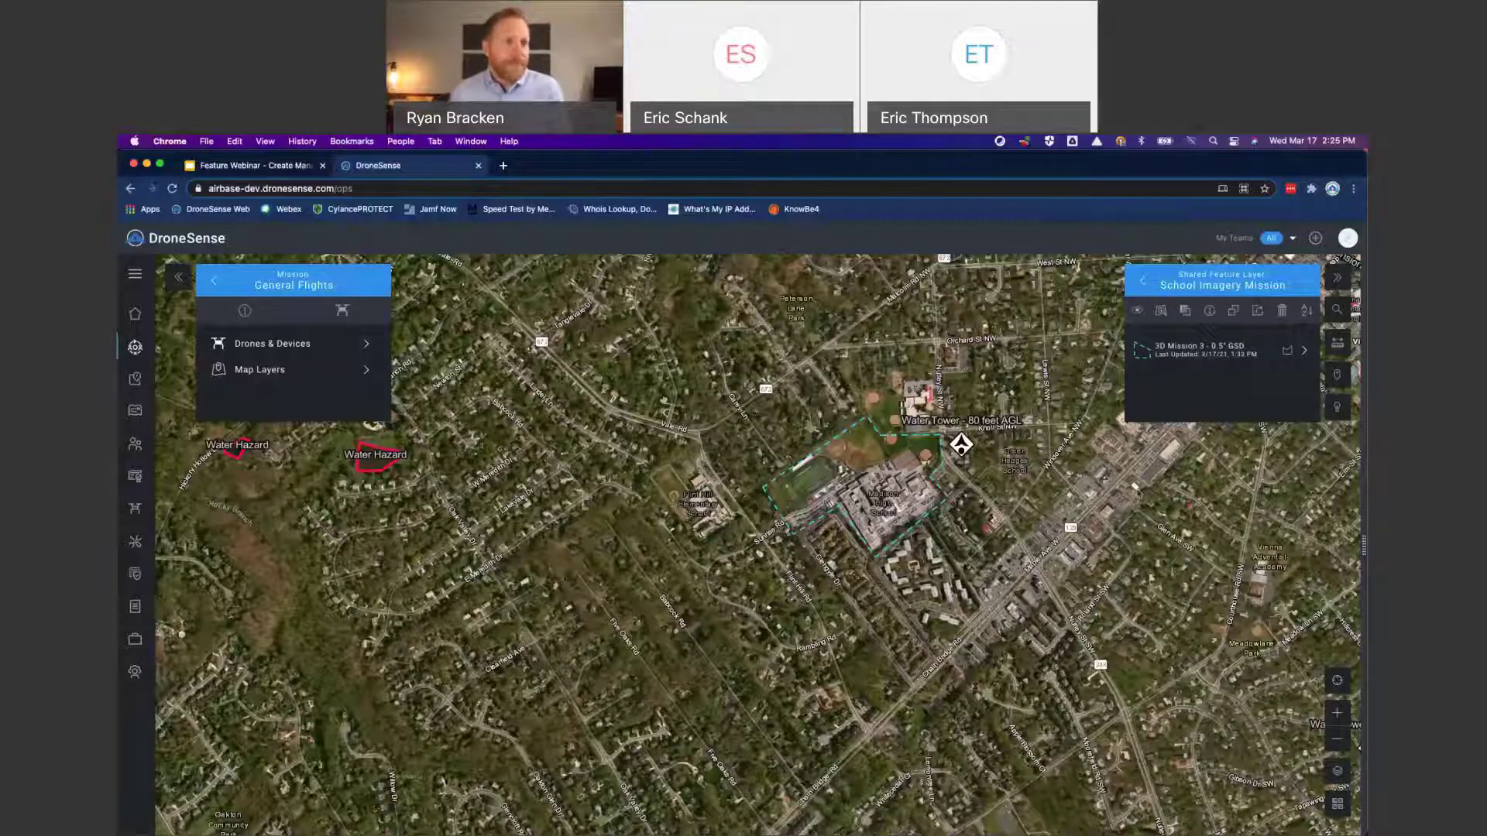
Step: Review the org, mission and shared feature layer lists and the features stored in My Feature Layer
{"action": "left_click", "coordinate": [1144, 282]}
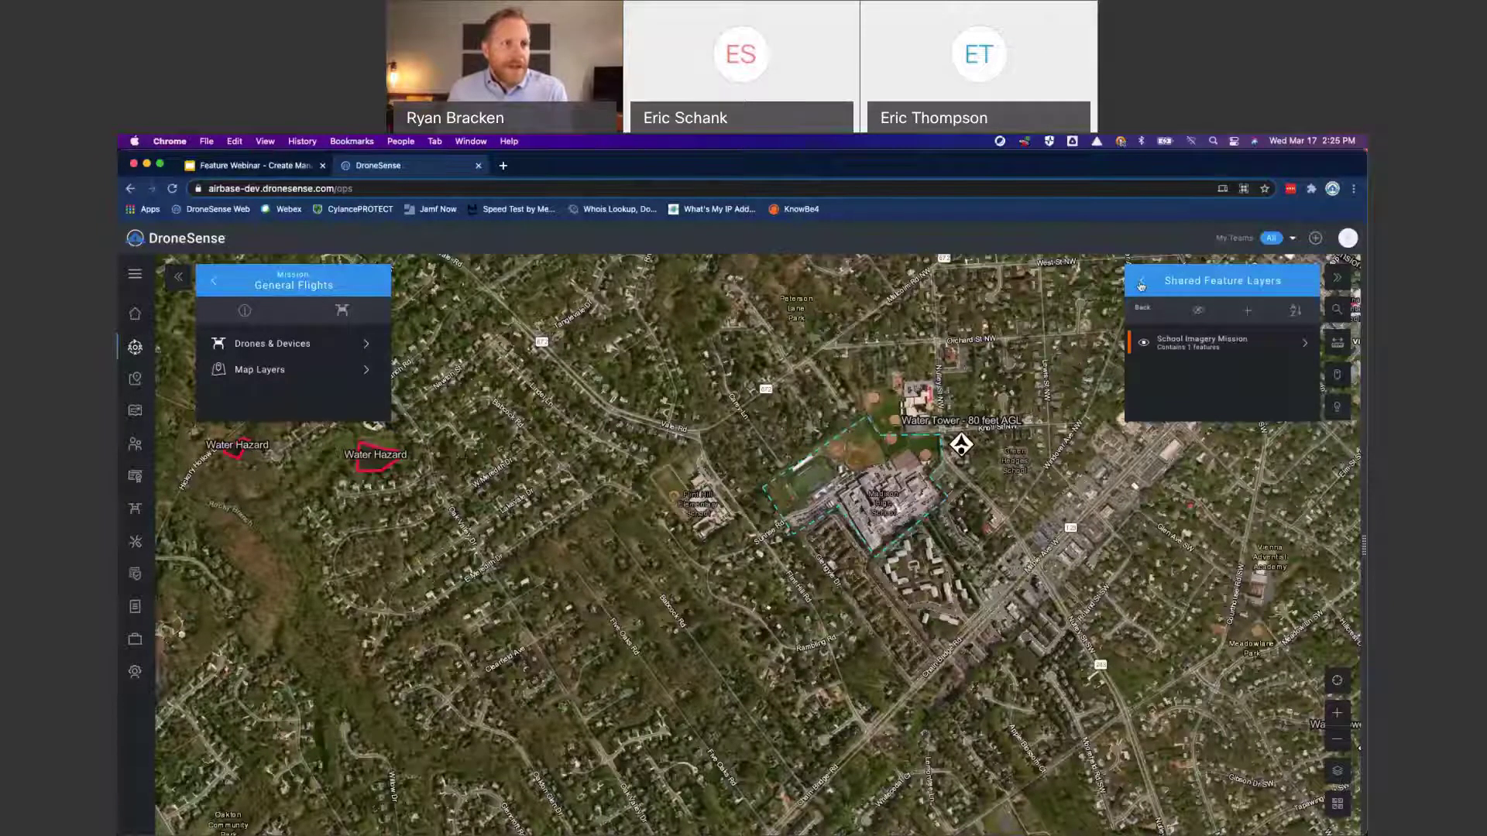
{"action": "left_click", "coordinate": [1143, 282]}
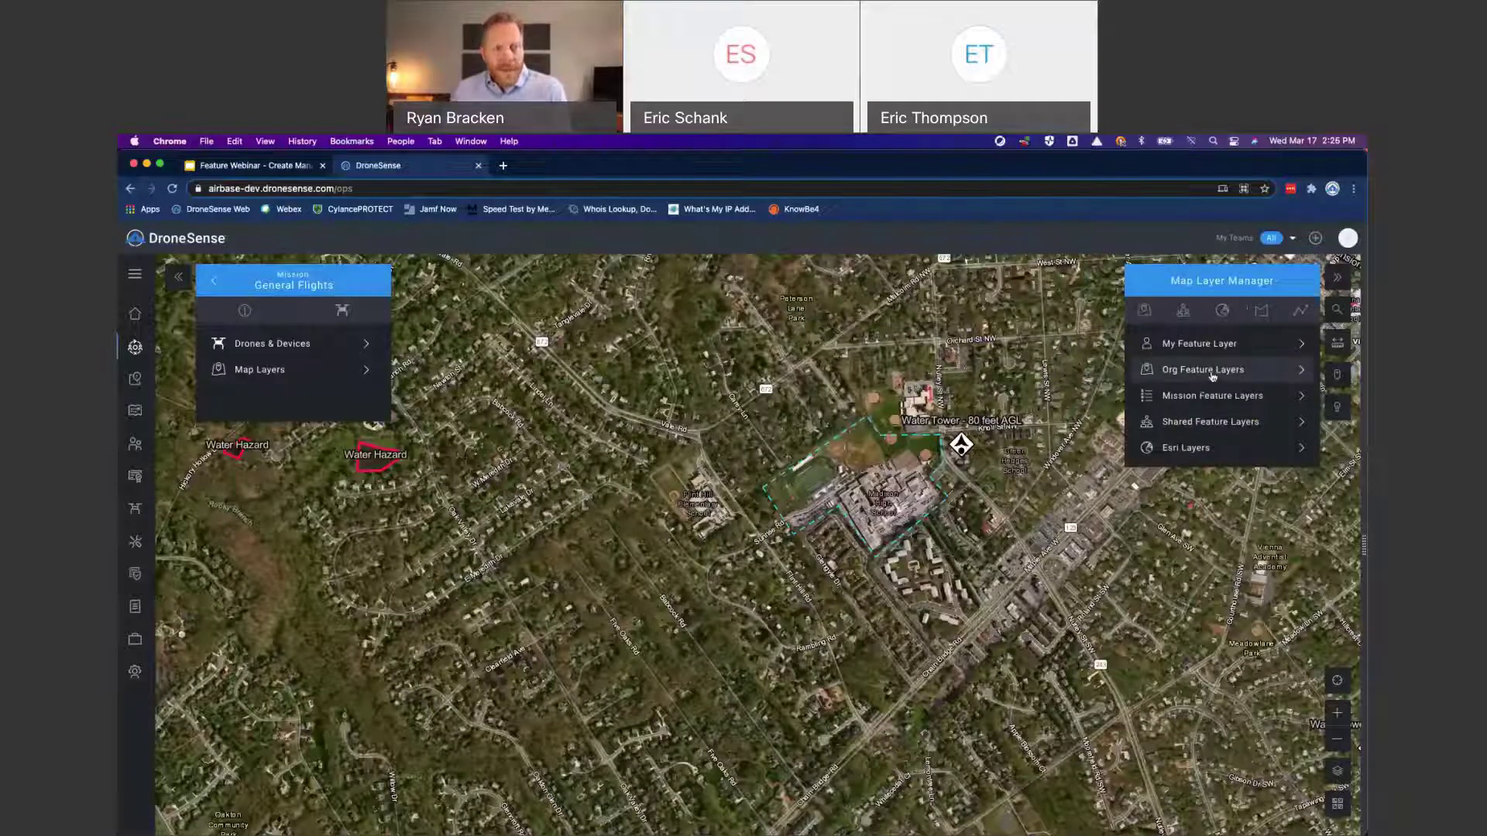
{"action": "left_click", "coordinate": [1211, 375]}
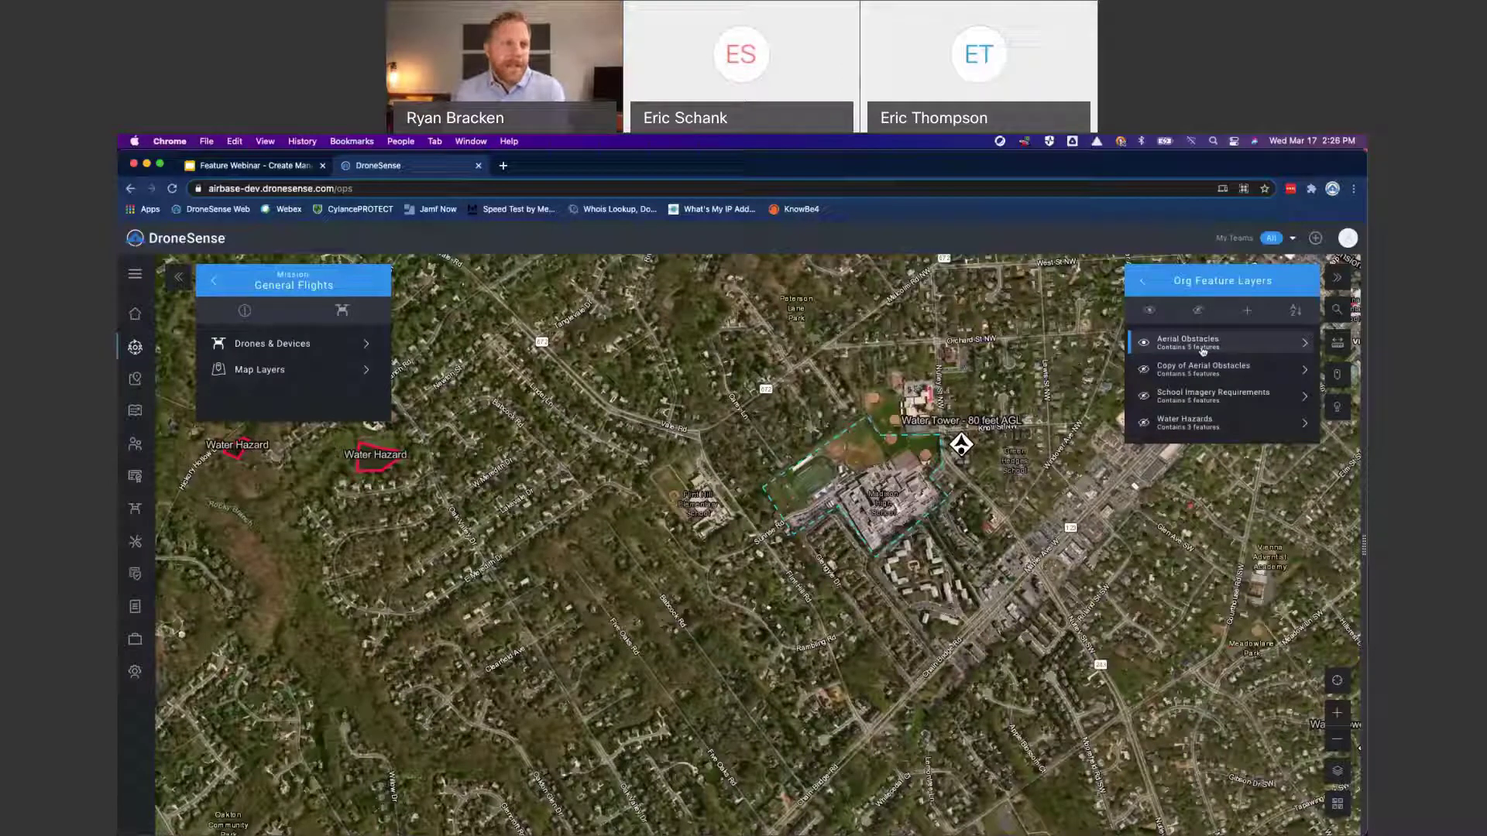
{"action": "left_click", "coordinate": [1145, 283]}
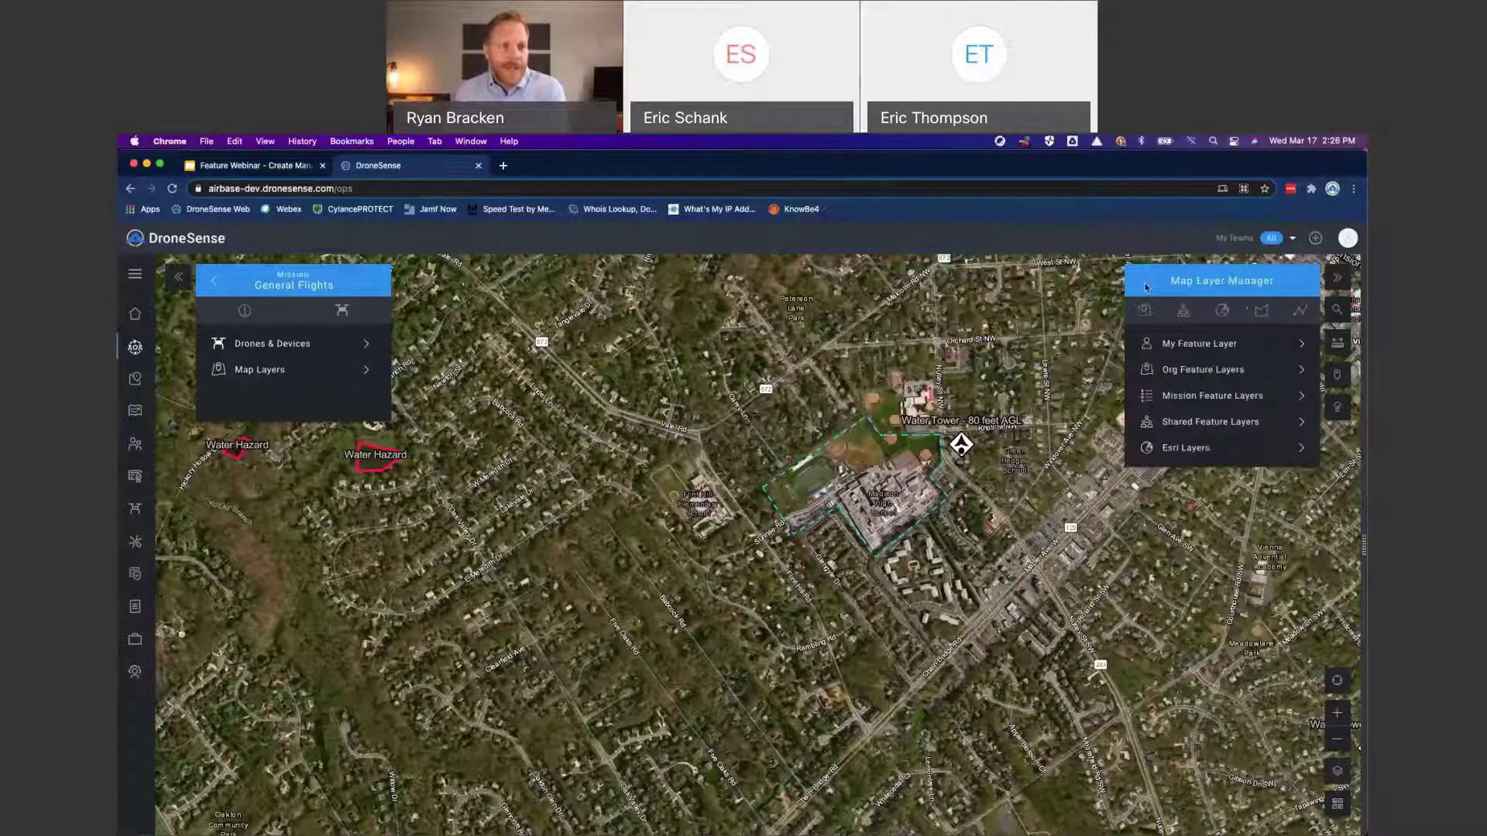
{"action": "left_click", "coordinate": [1210, 397]}
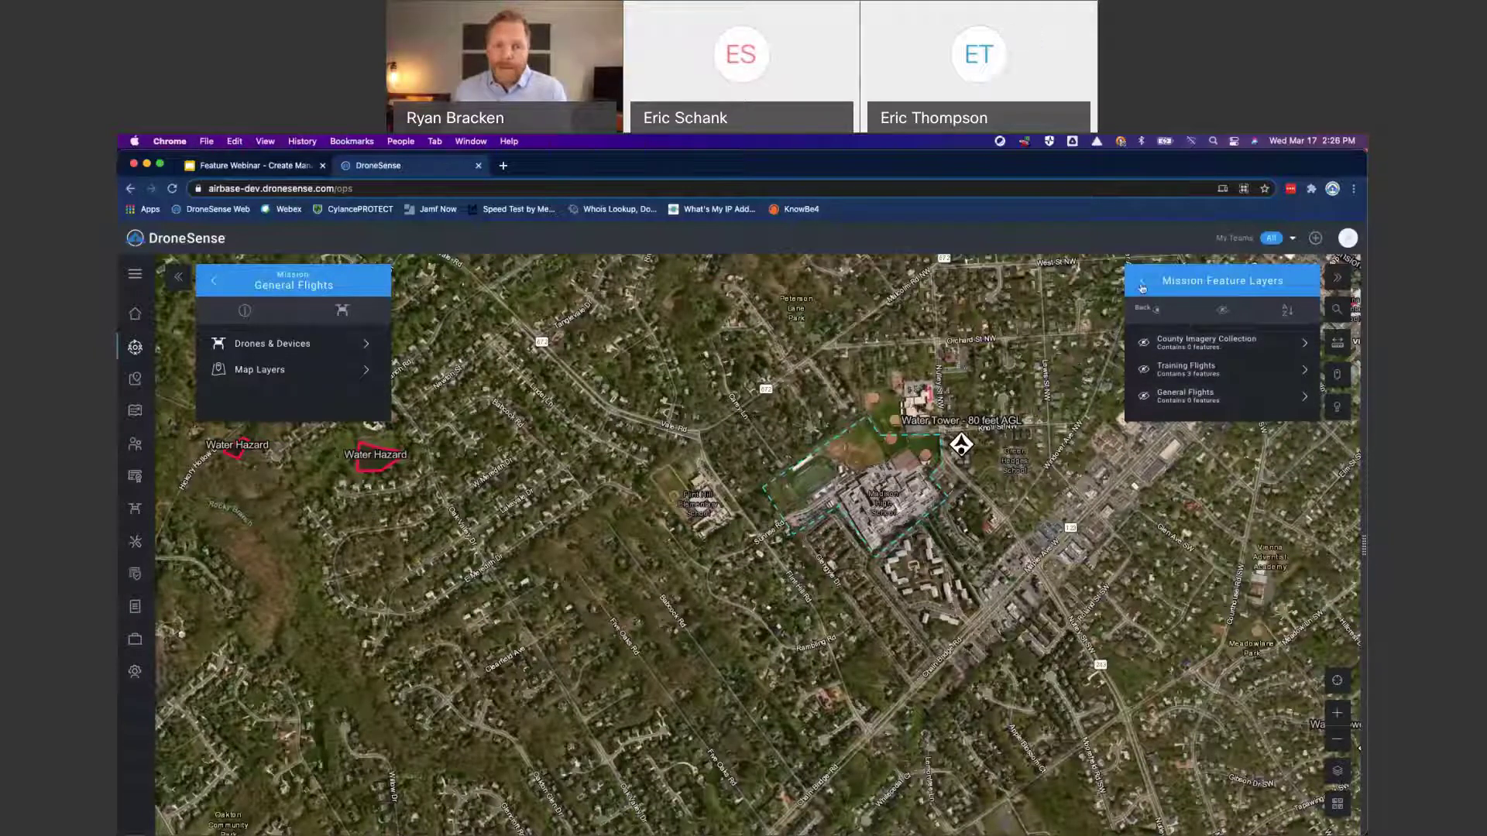
{"action": "left_click", "coordinate": [1141, 284]}
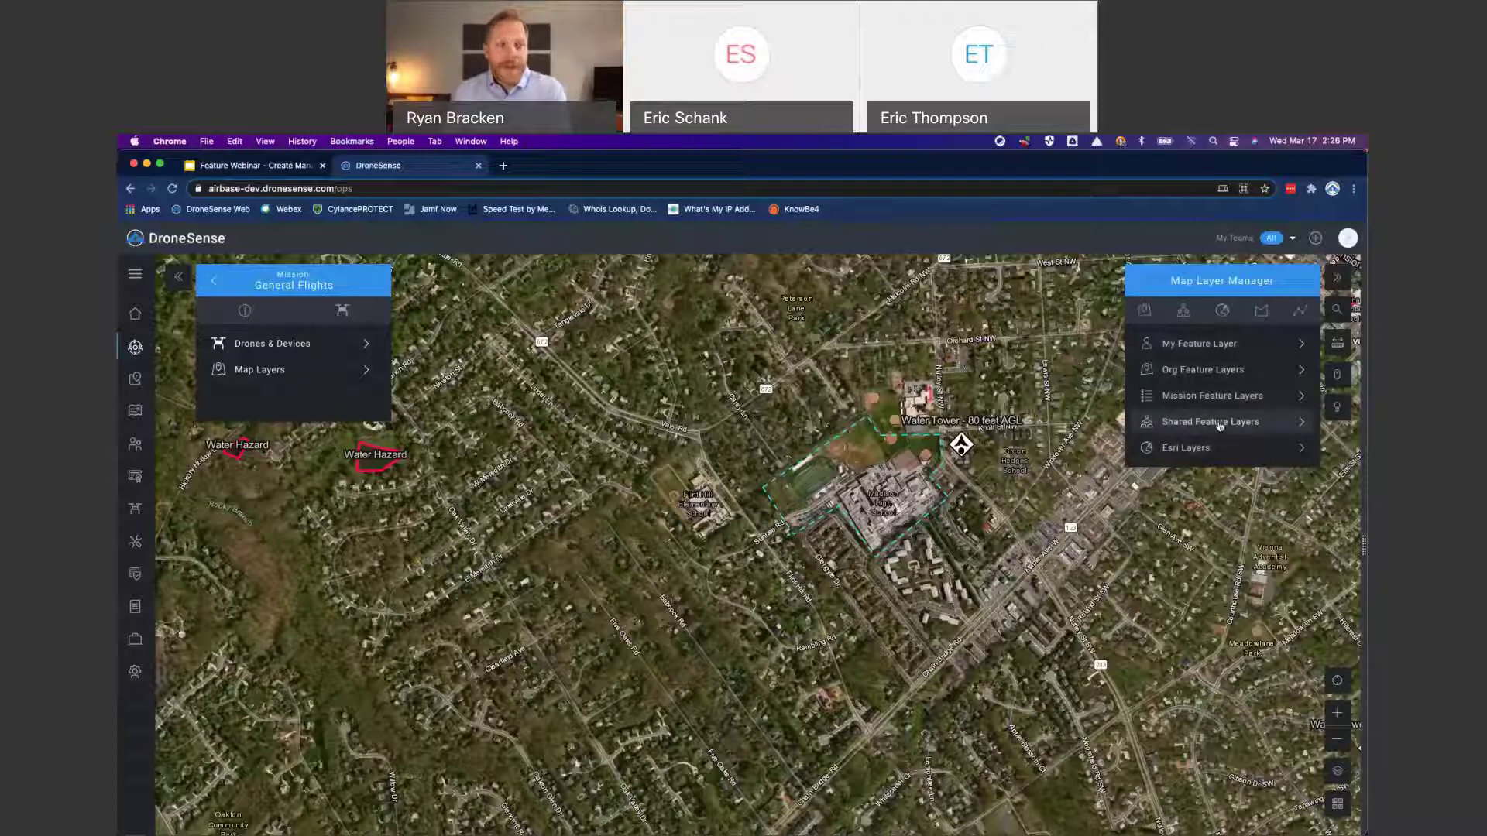
{"action": "left_click", "coordinate": [1204, 423]}
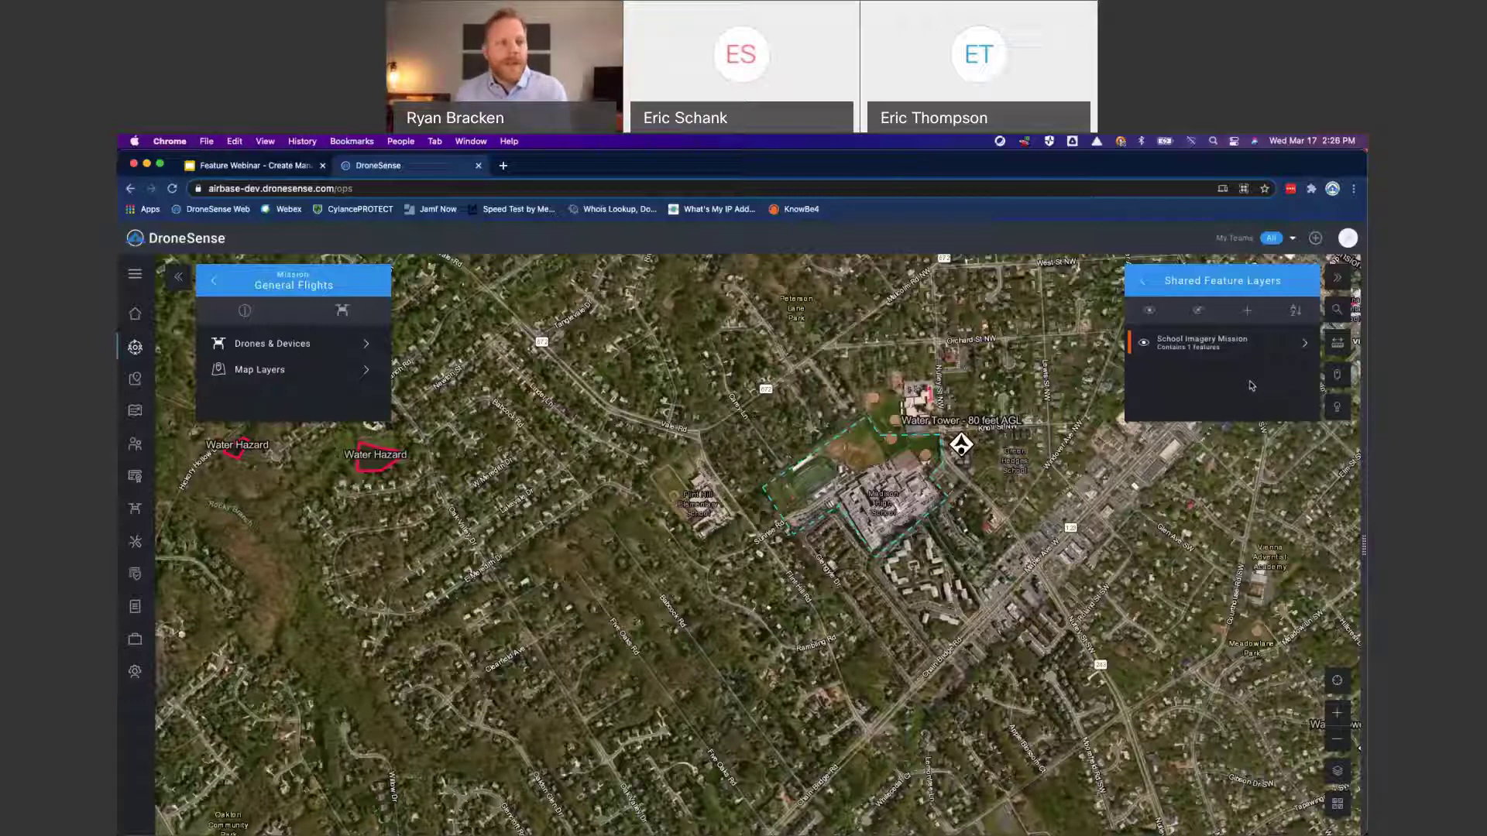
{"action": "left_click", "coordinate": [1143, 281]}
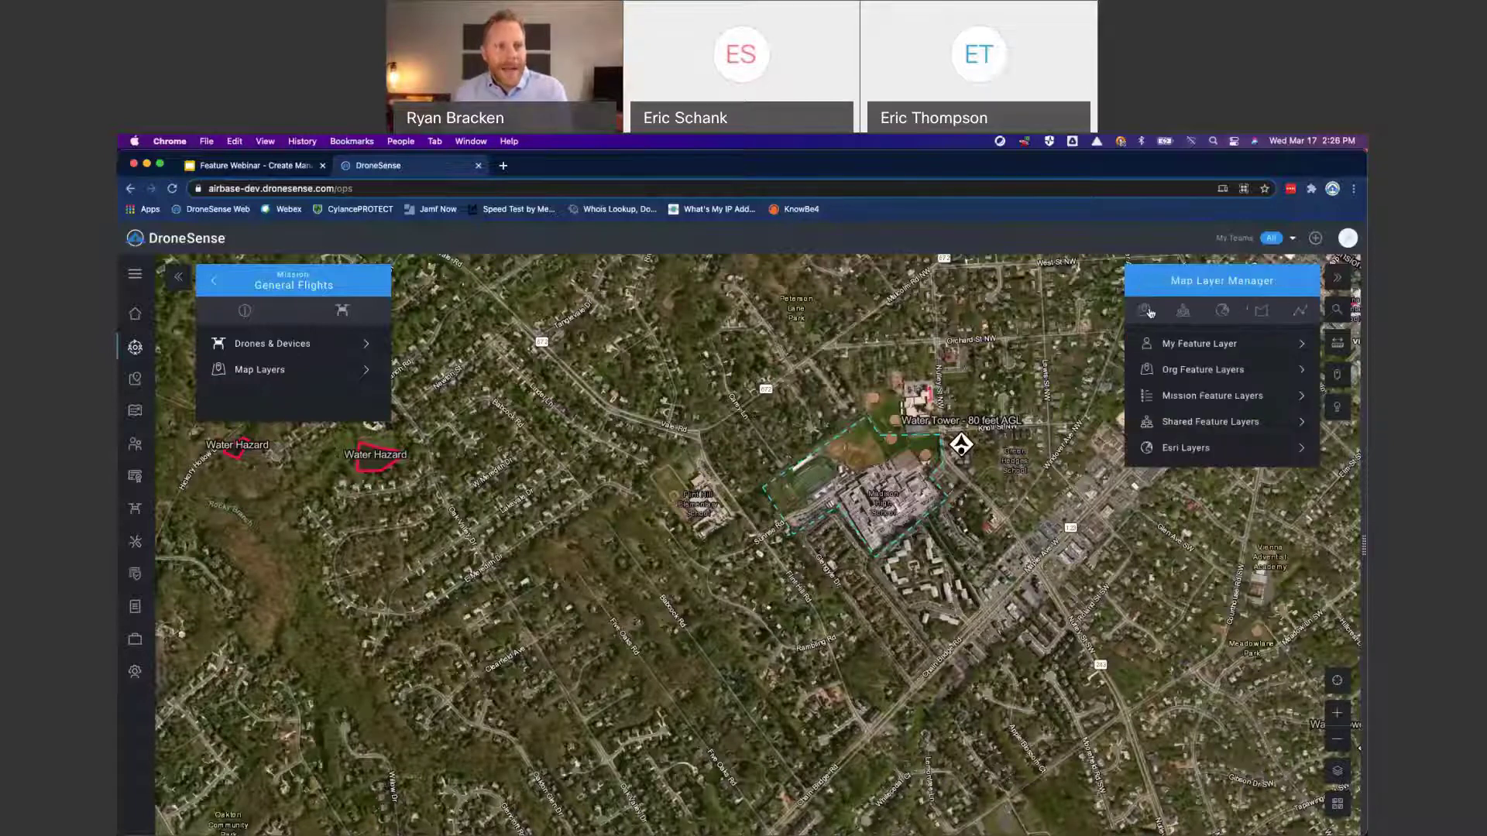
{"action": "left_click", "coordinate": [1196, 343]}
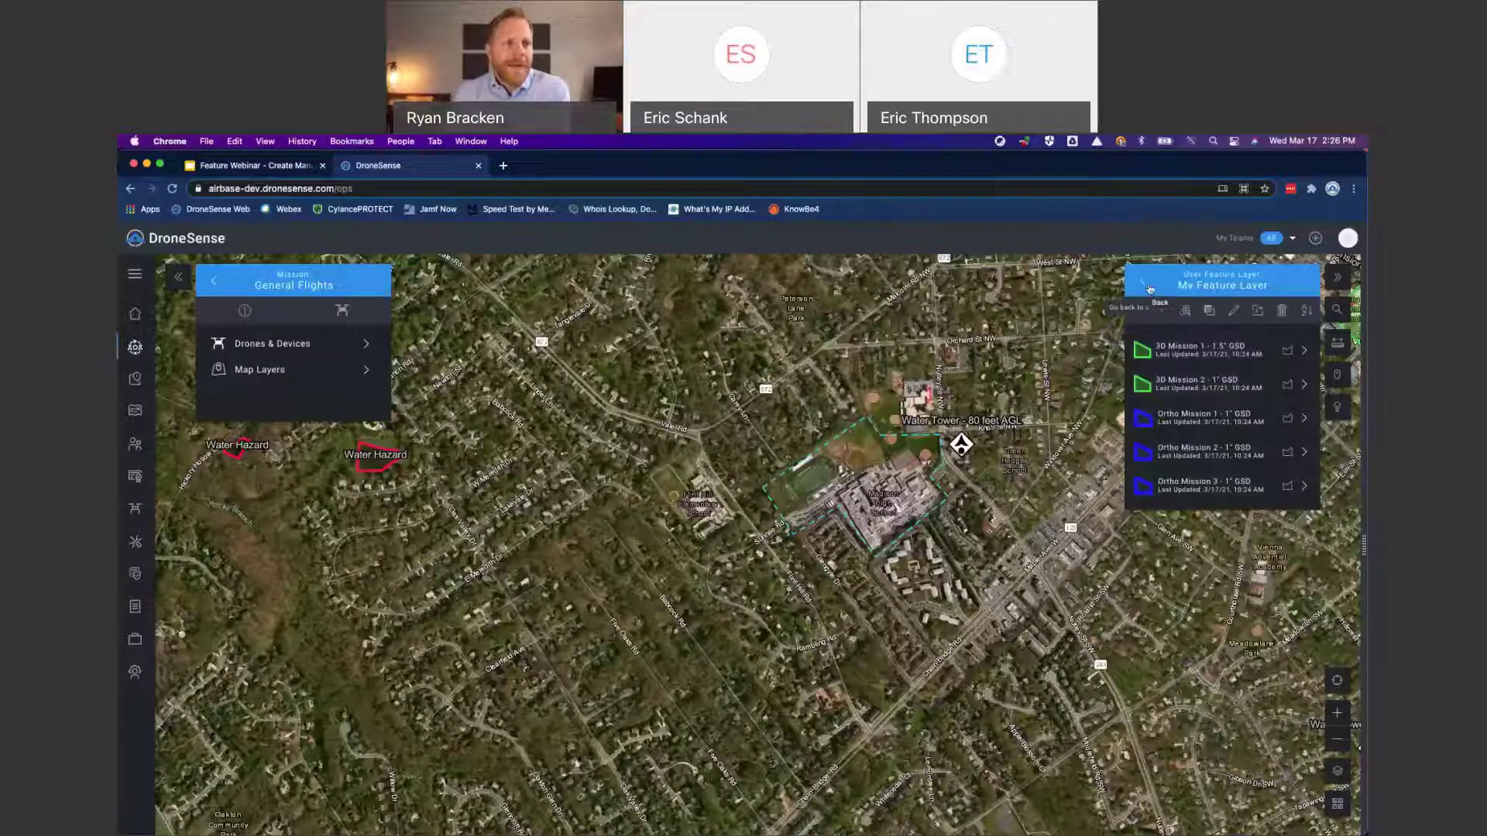
{"action": "left_click", "coordinate": [1149, 286]}
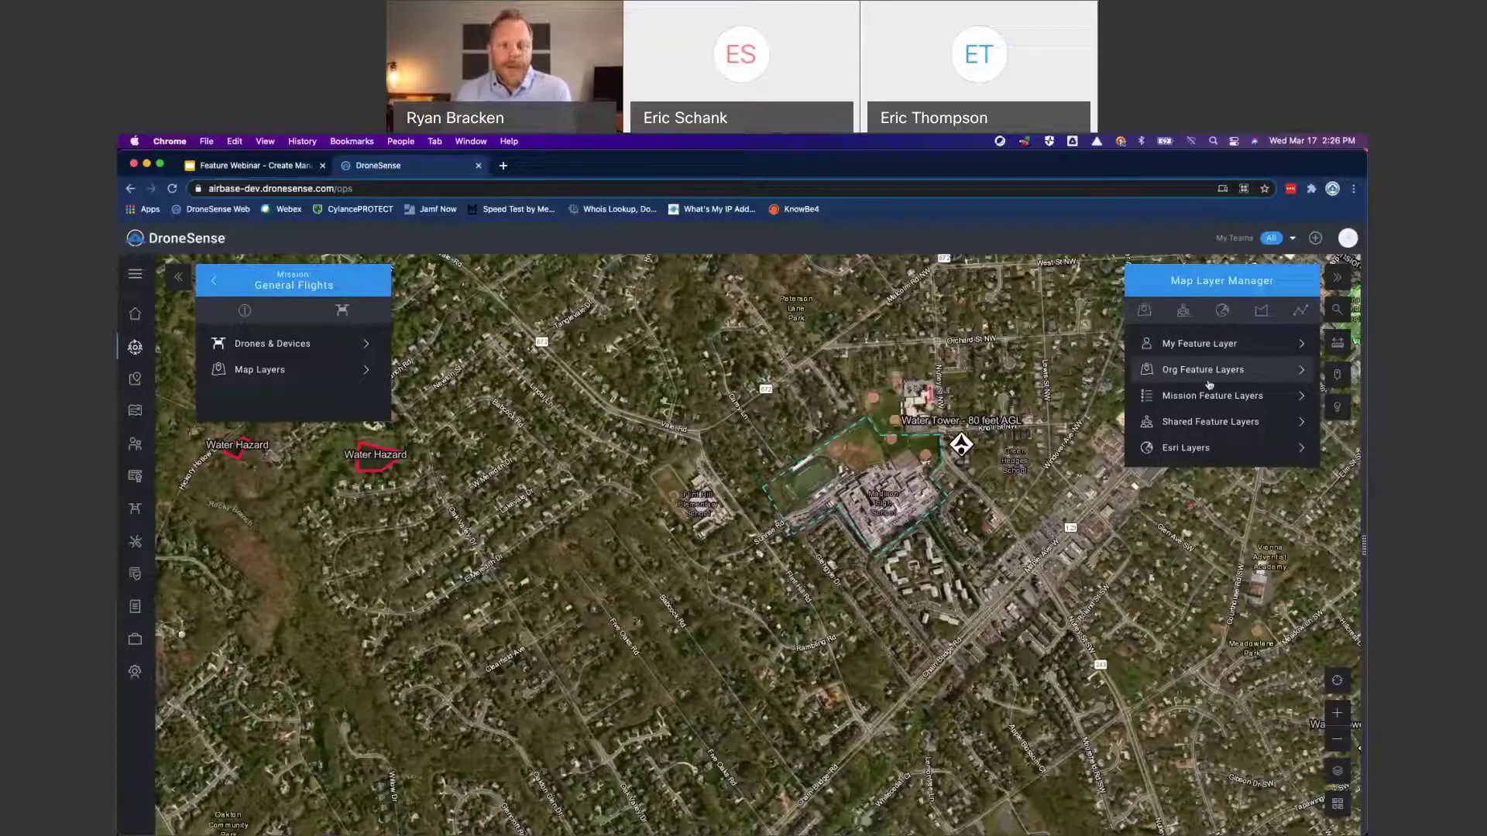
{"action": "left_click", "coordinate": [1187, 346]}
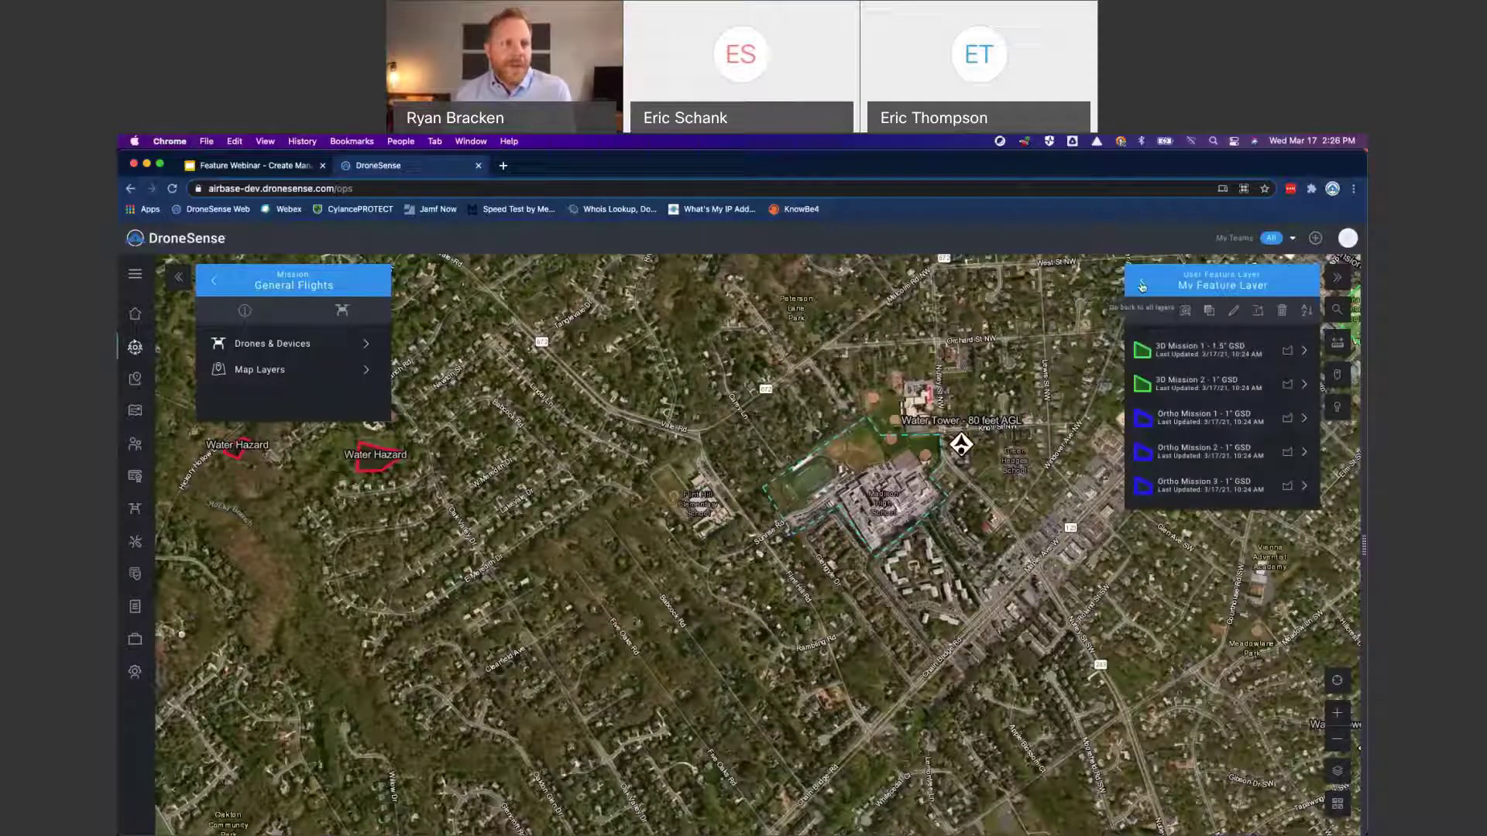
{"action": "left_click", "coordinate": [1142, 287]}
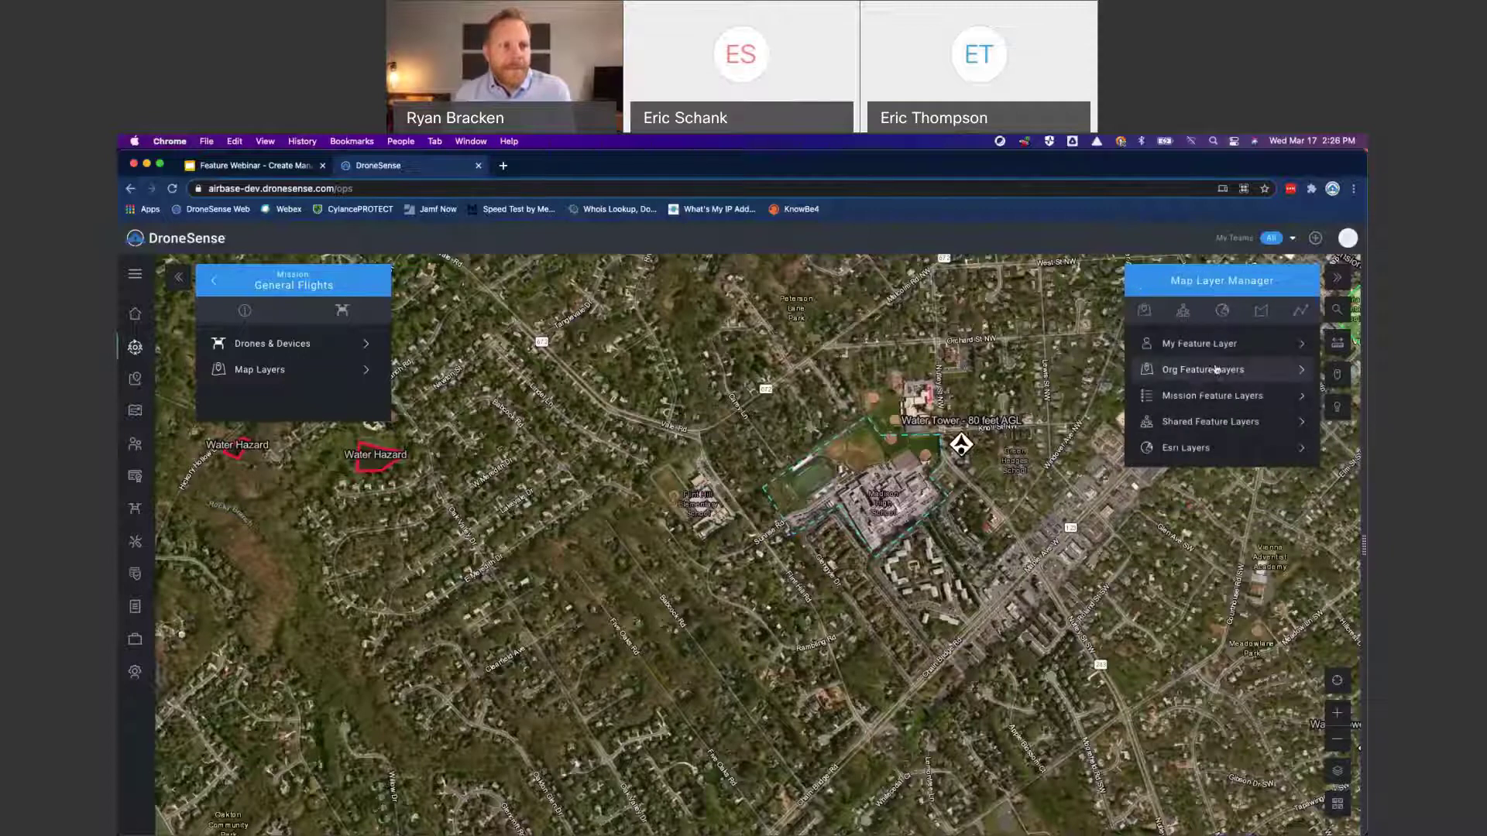
Step: Examine the School Imagery Requirements org layer's features and their map areas, and compare them with My Feature Layer
{"action": "left_click", "coordinate": [1216, 370]}
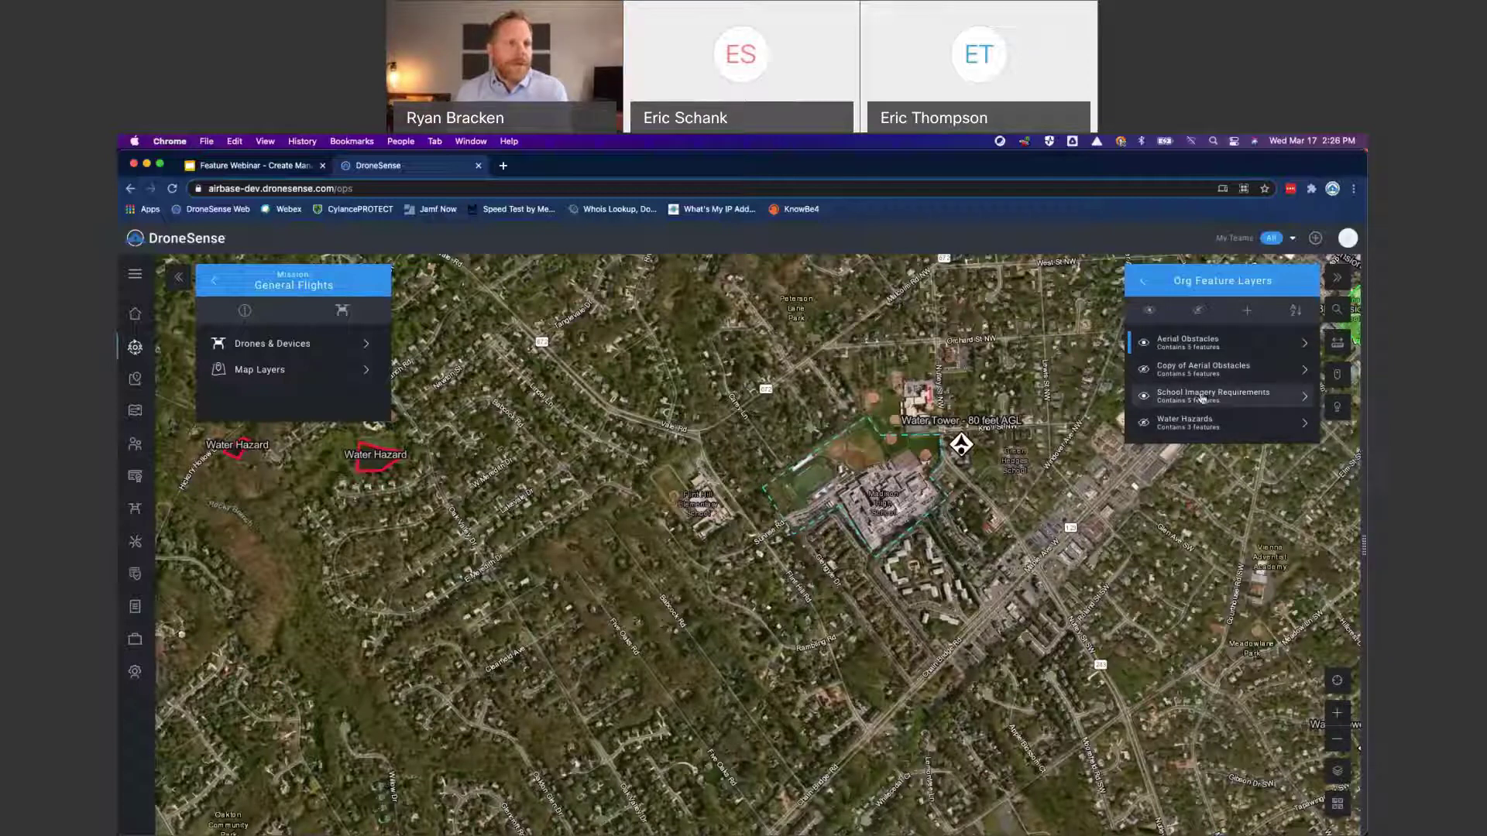
{"action": "left_click", "coordinate": [1201, 398]}
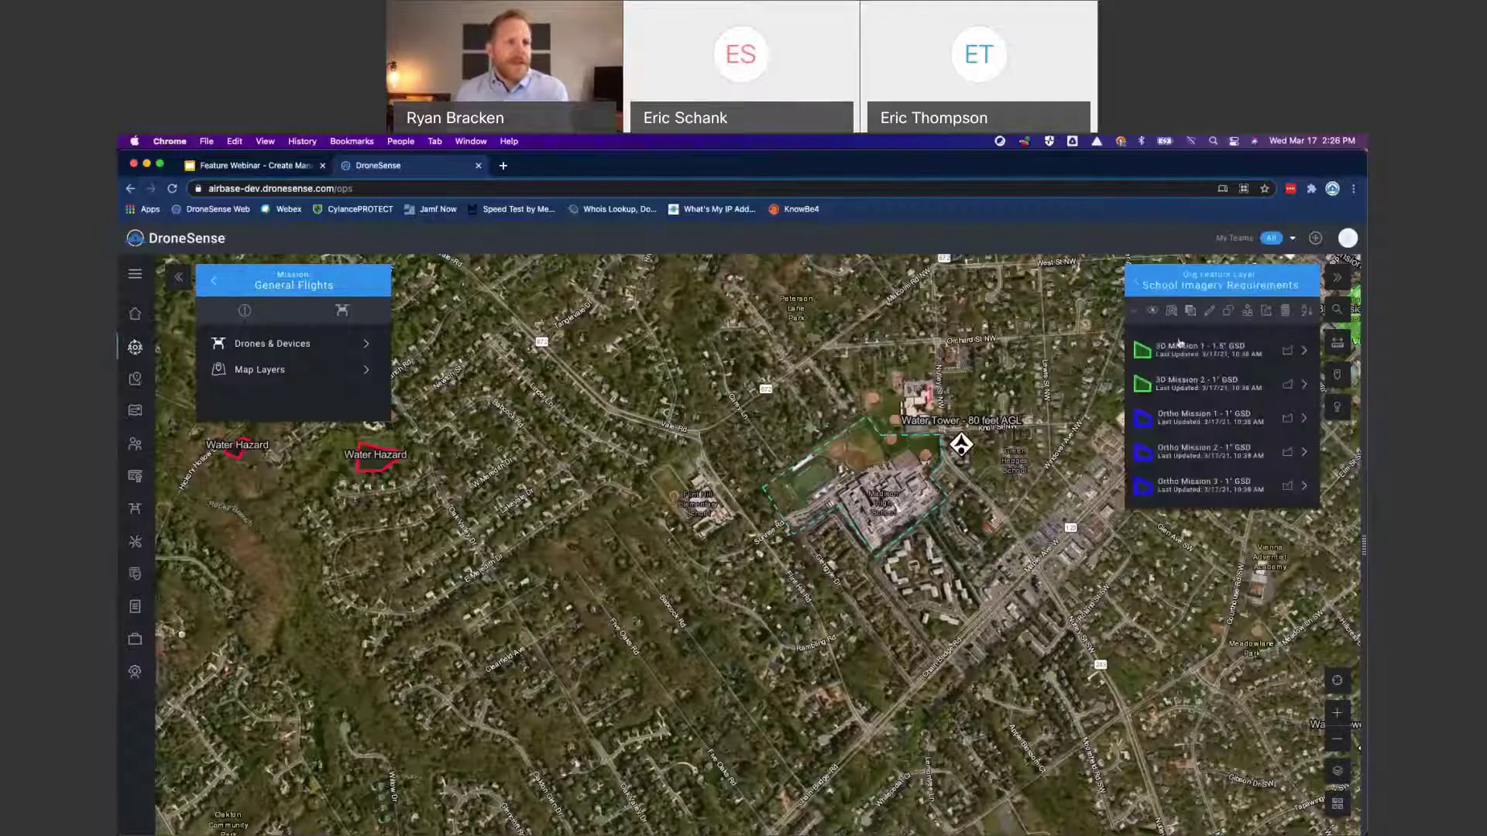
{"action": "left_click", "coordinate": [1136, 283]}
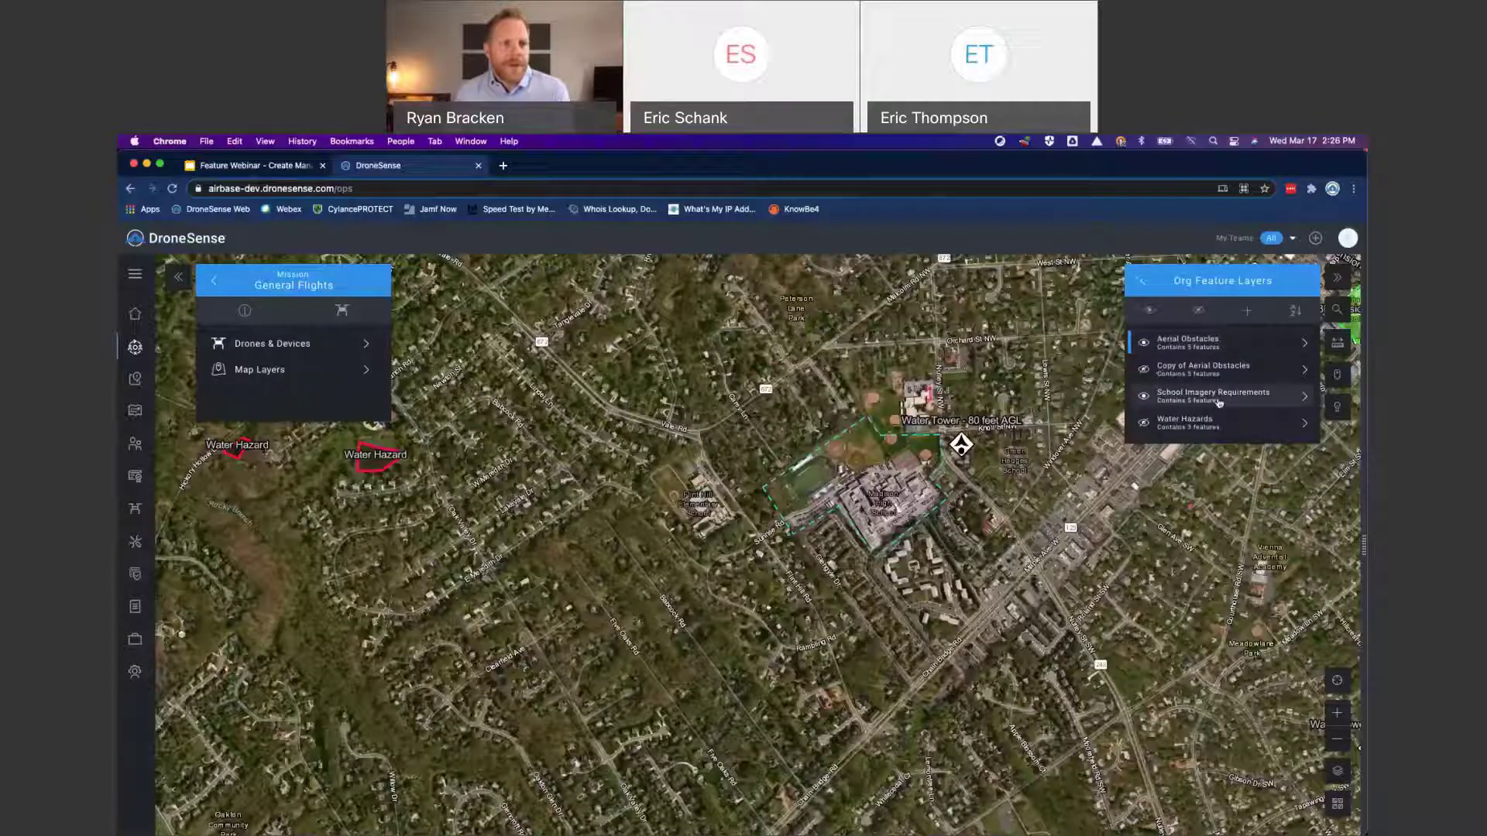
{"action": "left_click", "coordinate": [1217, 399]}
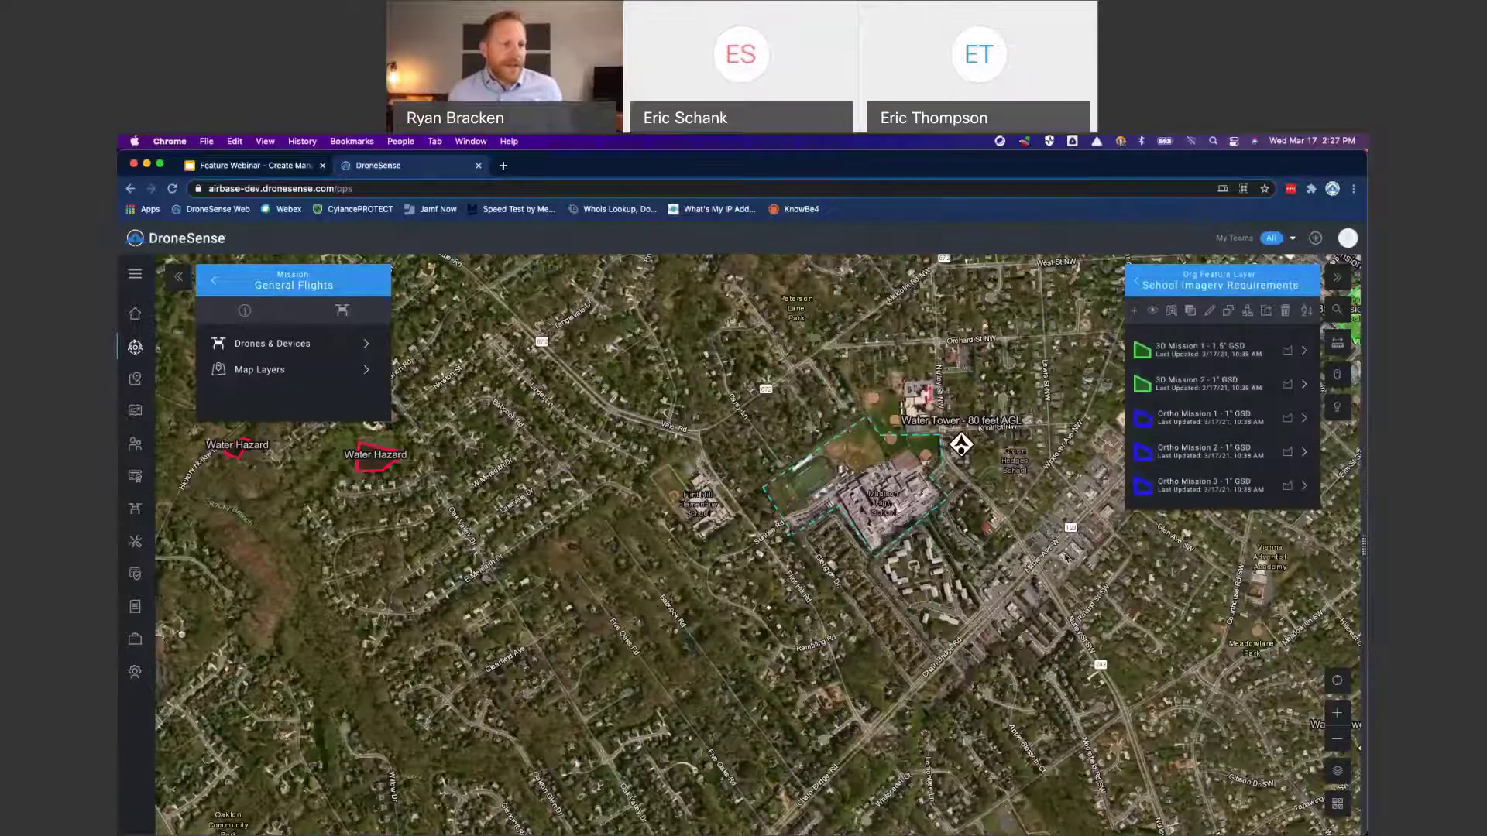
{"action": "scroll", "coordinate": [801, 385], "scroll_direction": "down", "scroll_amount": 3}
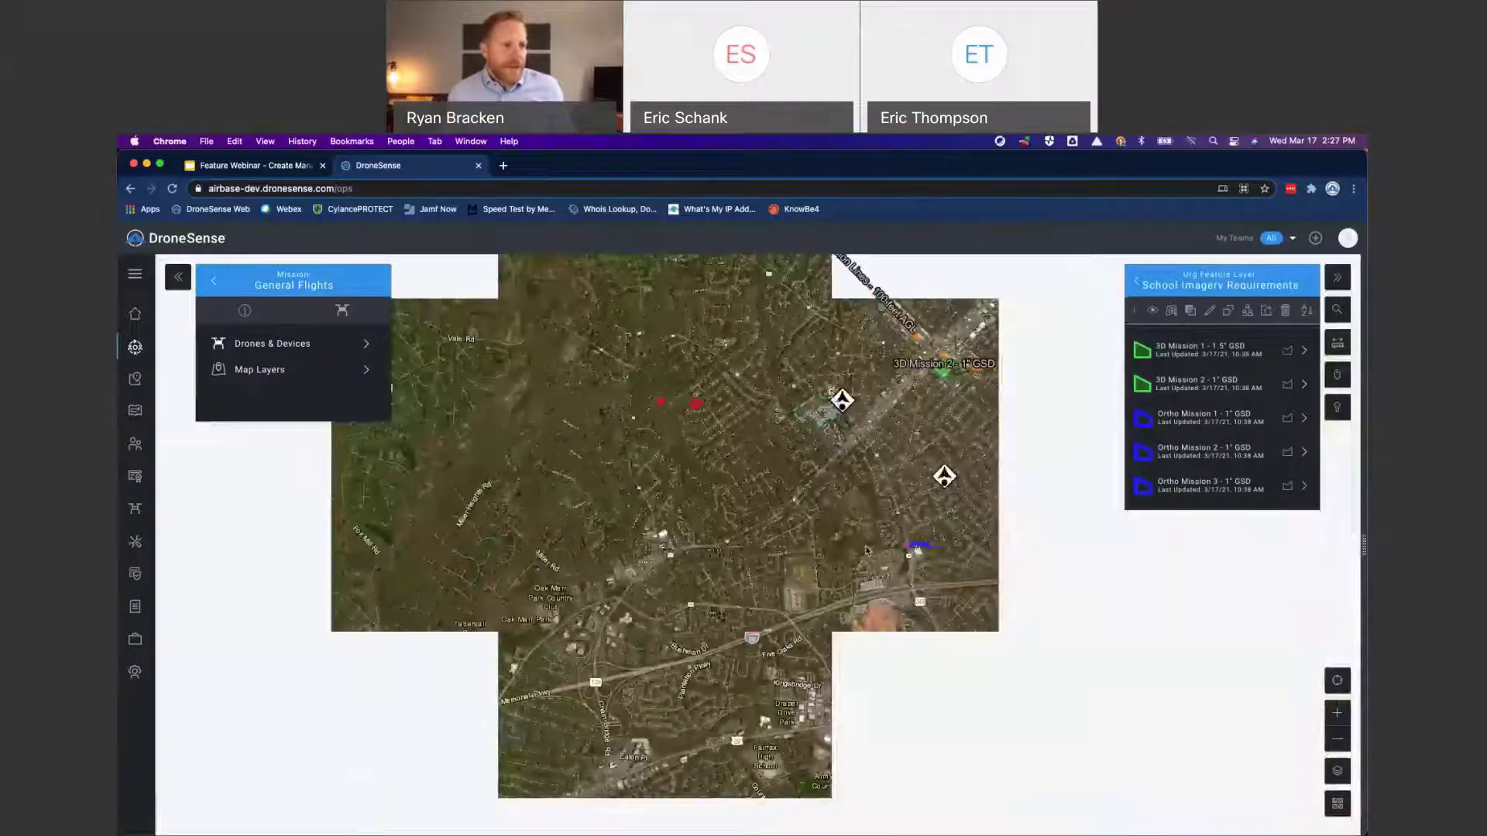
{"action": "scroll", "coordinate": [925, 553], "scroll_direction": "up", "scroll_amount": 5}
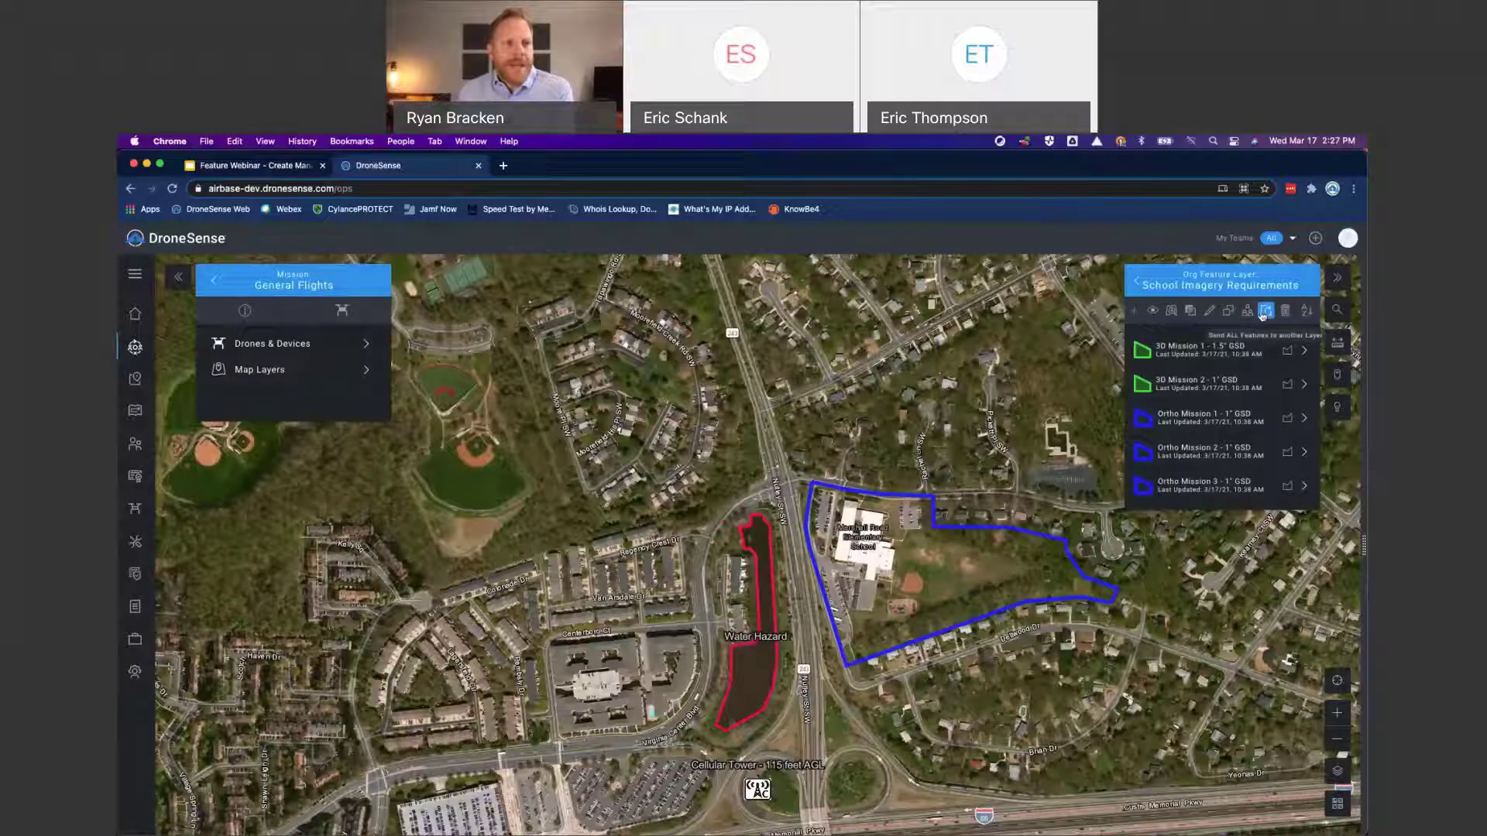
{"action": "left_click", "coordinate": [1141, 283]}
{"action": "left_click", "coordinate": [1140, 280]}
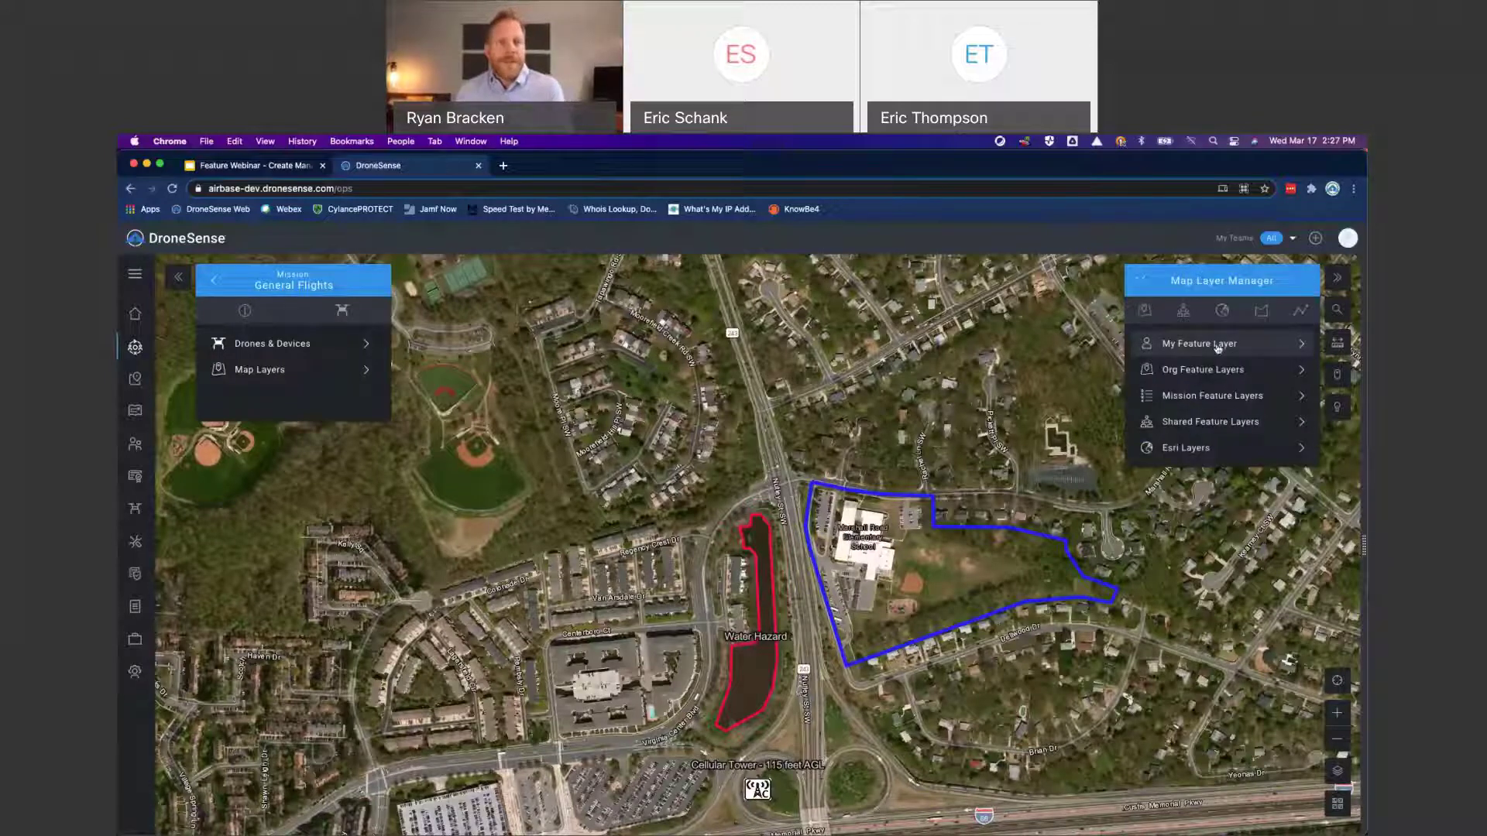
{"action": "left_click", "coordinate": [1217, 346]}
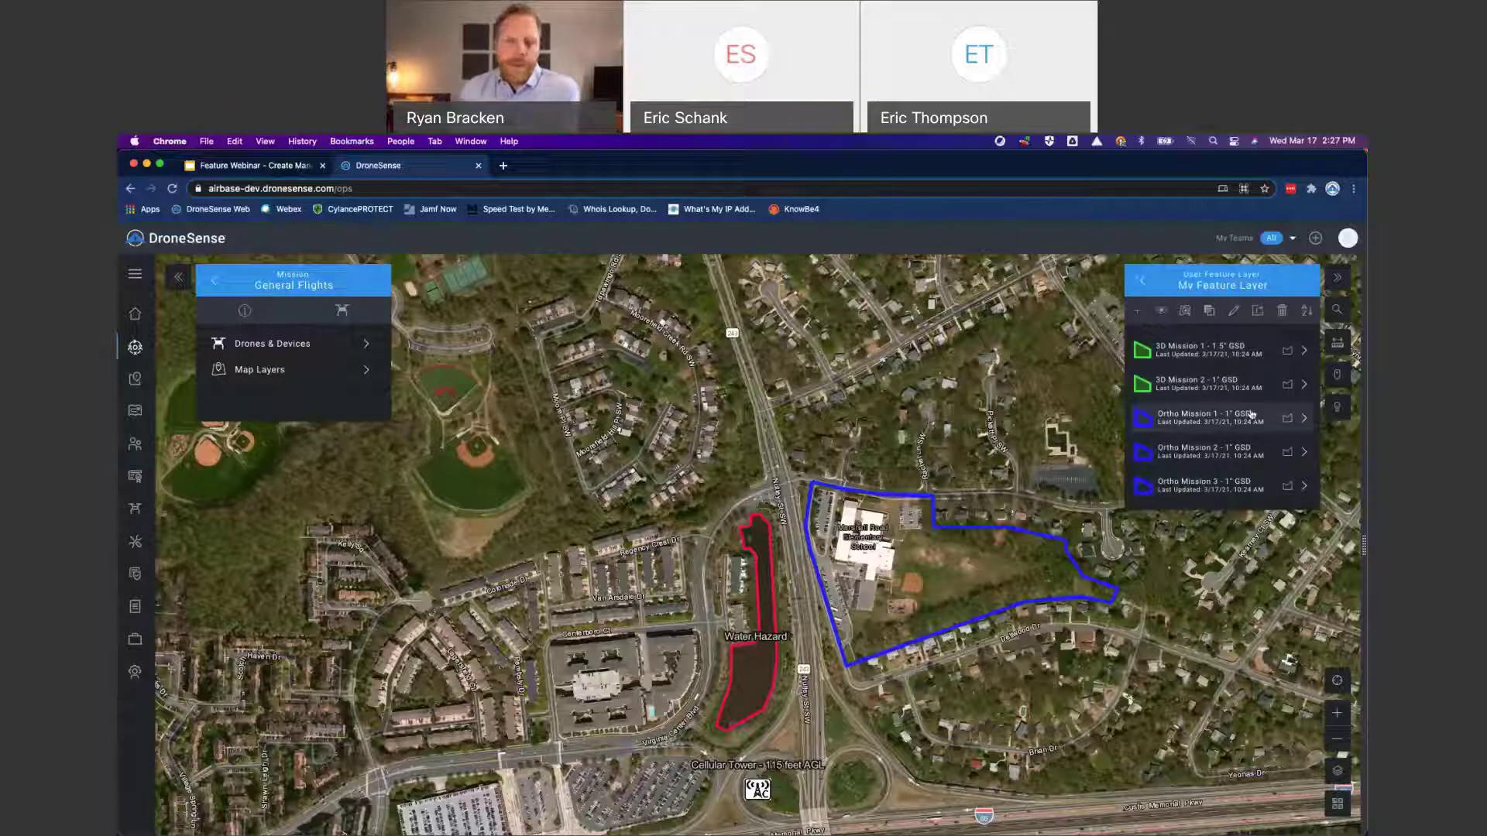
{"action": "left_click", "coordinate": [1145, 283]}
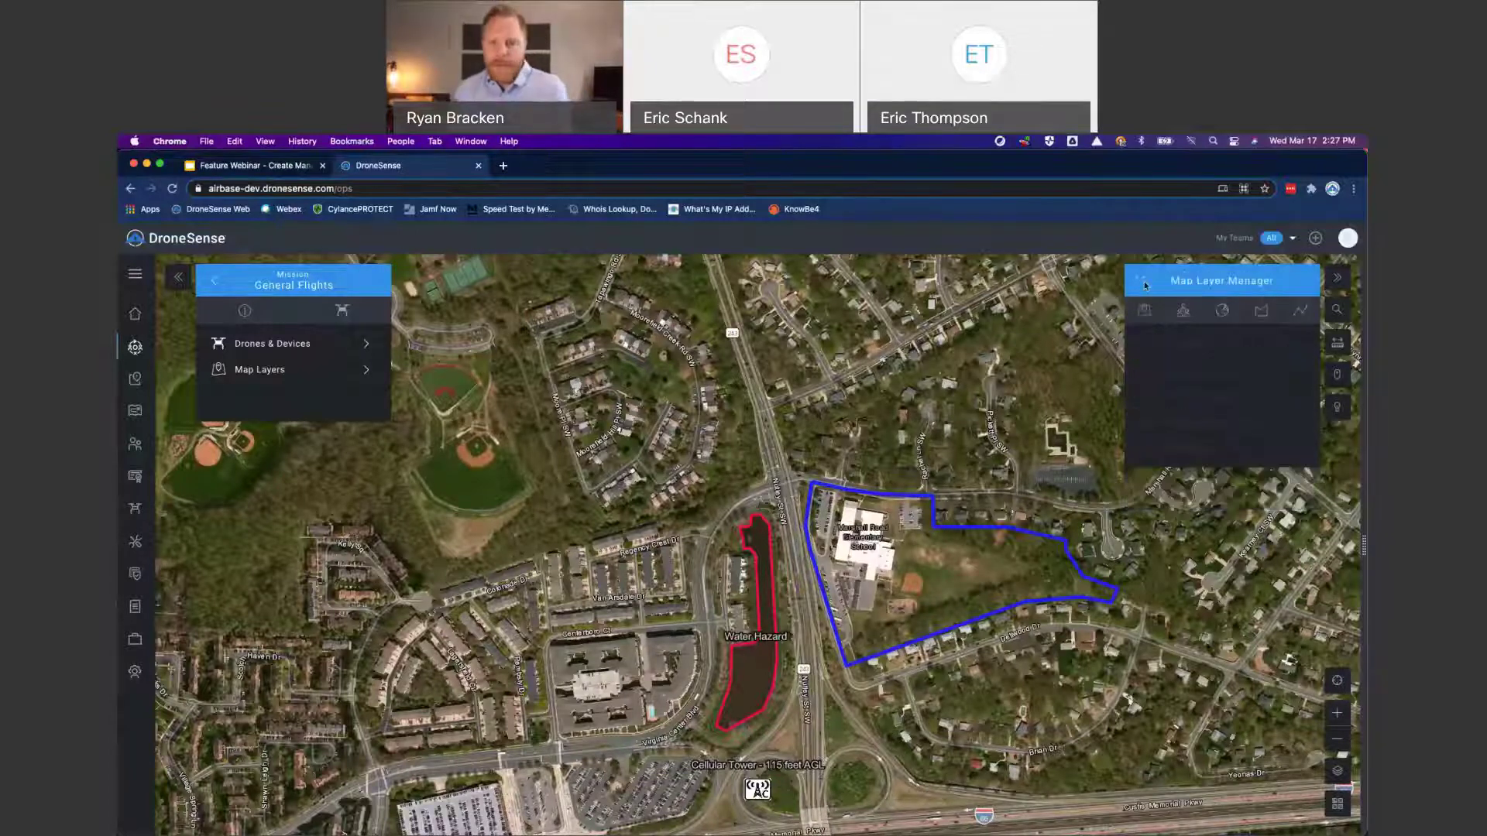